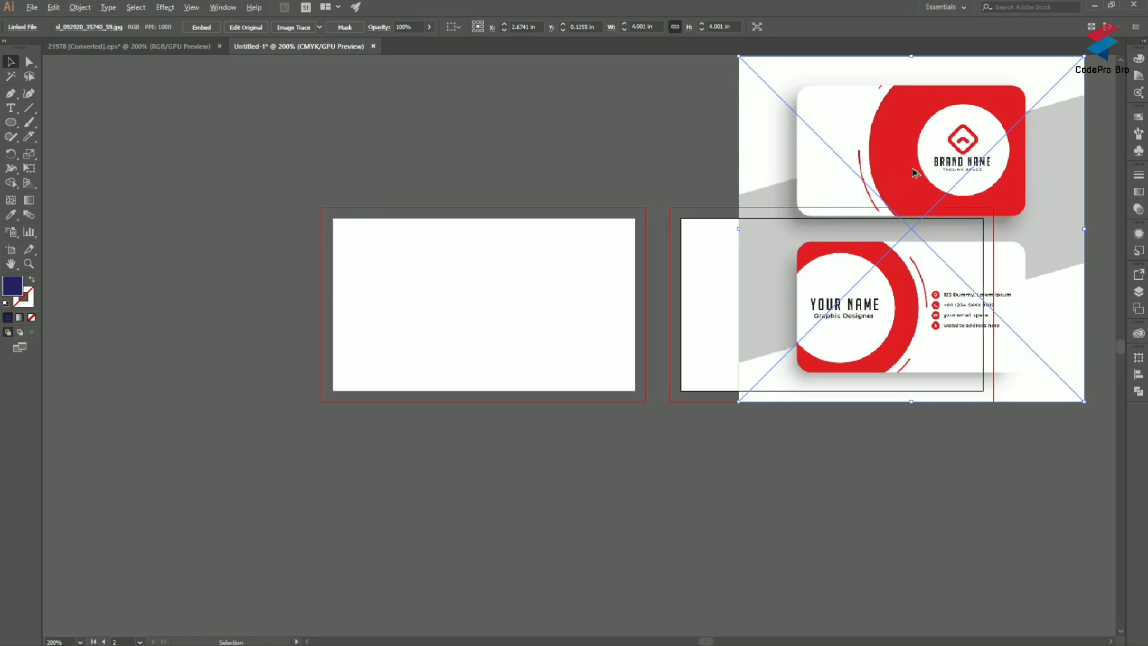
Duplicate the reference business card image and place the copy over the second artboard.
scroll(913, 173, "up", 1)
scroll(845, 354, "down", 1)
scroll(933, 347, "up", 1)
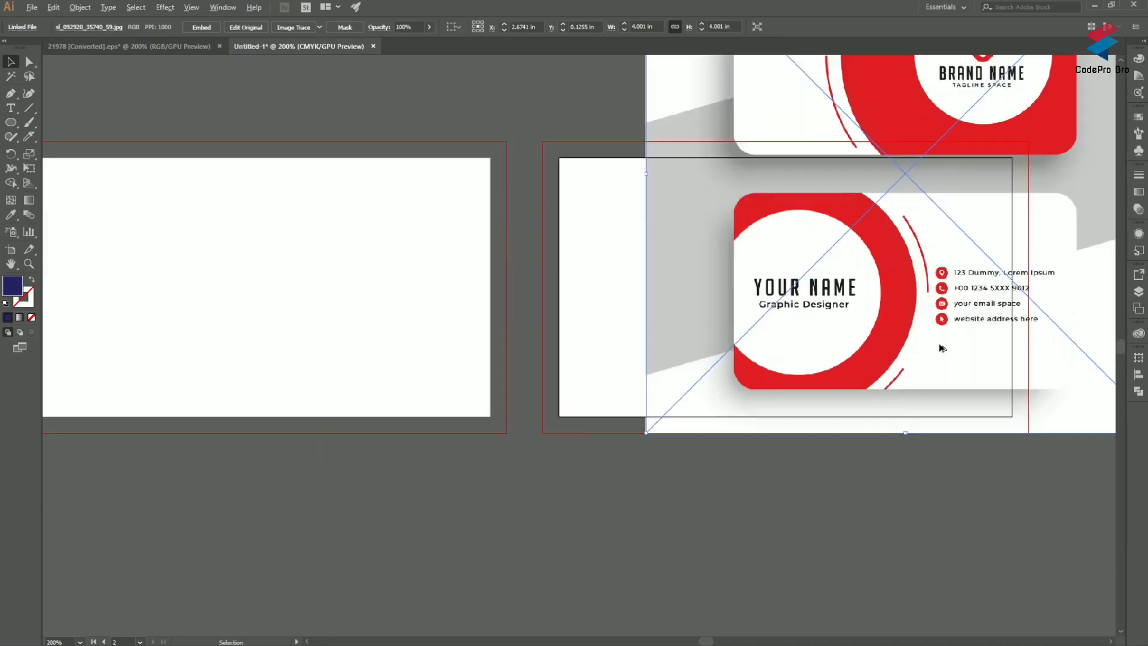
scroll(669, 322, "up", 1)
left_click_drag(1041, 291, 884, 276)
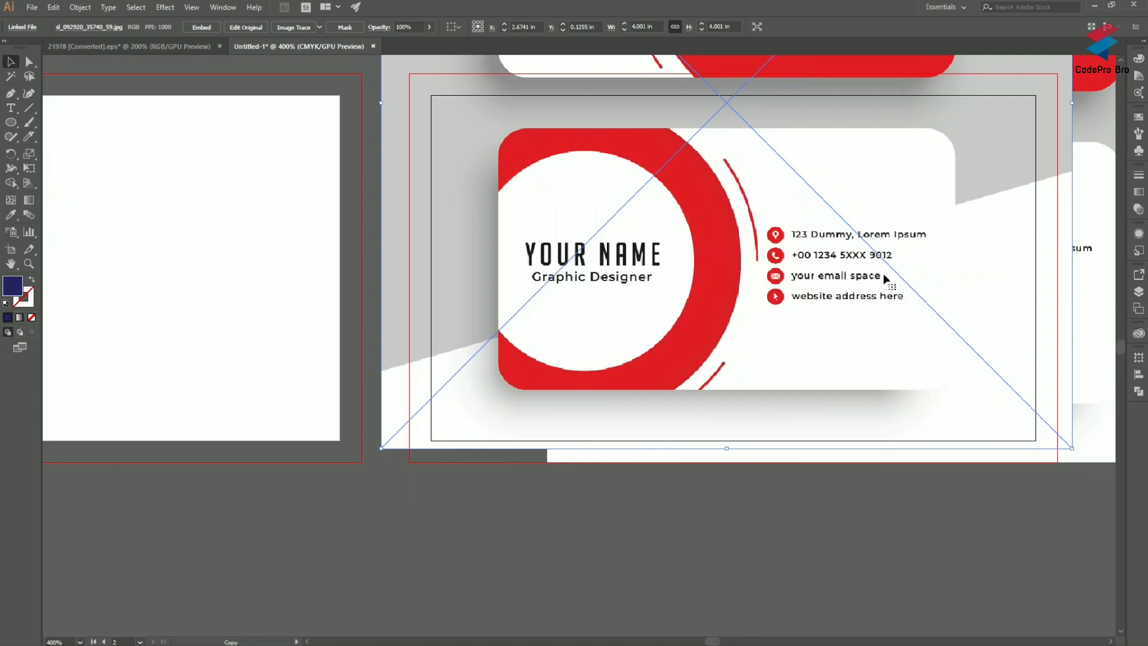
left_click_drag(664, 293, 706, 287)
scroll(706, 287, "left", 5)
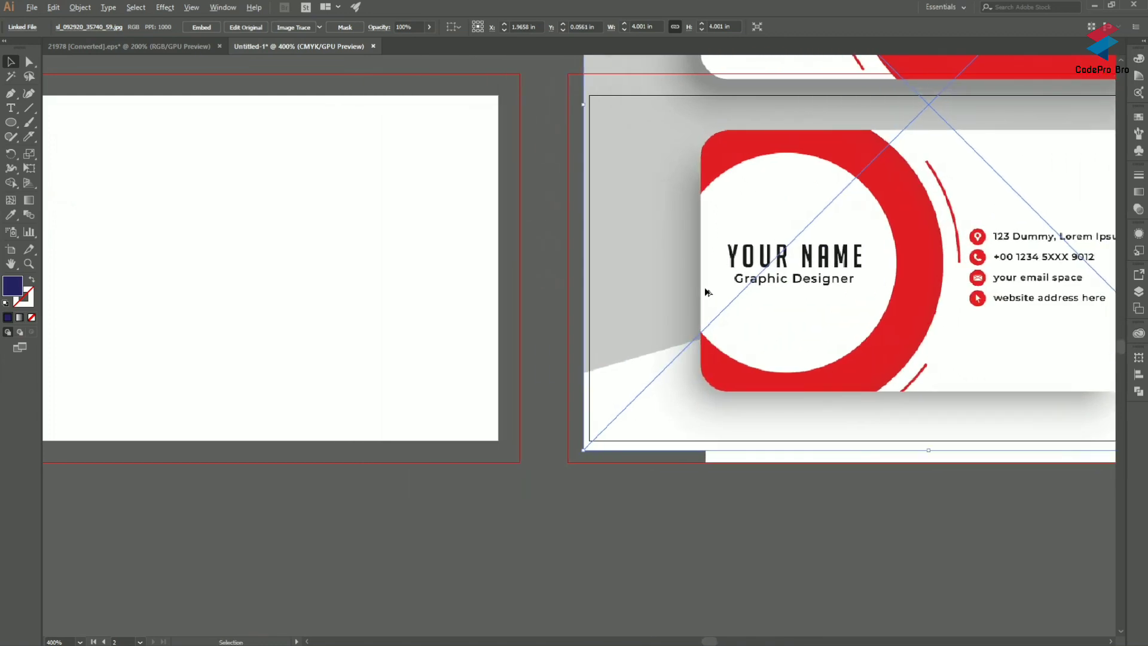
scroll(706, 292, "down", 1)
scroll(714, 293, "left", 1)
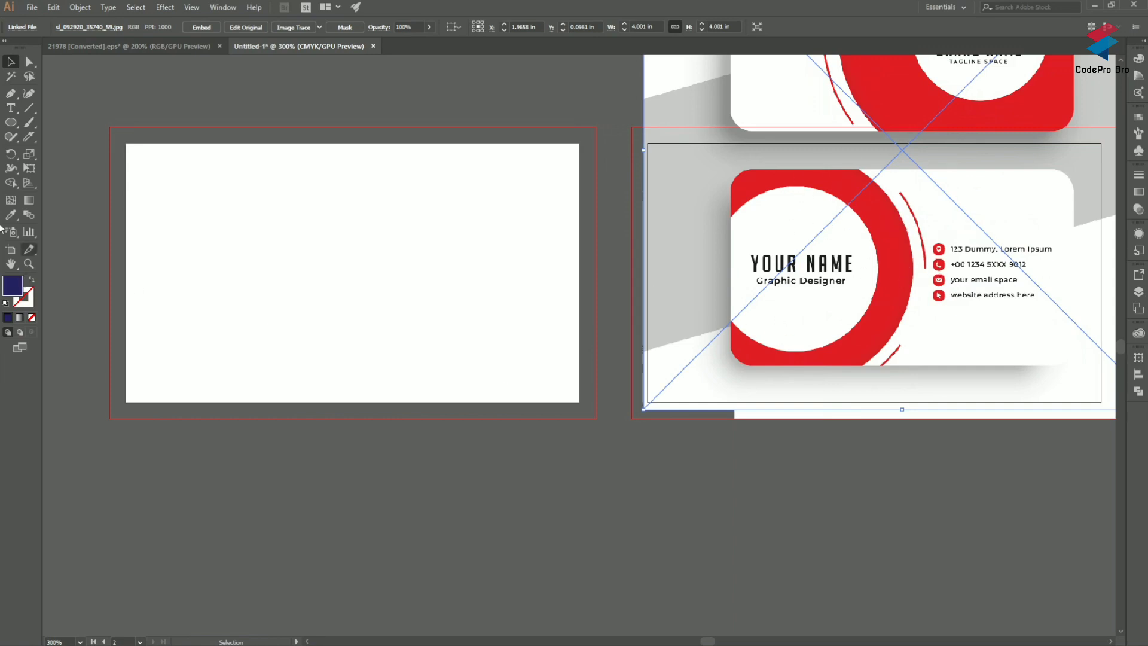
Draw a circle about 2.47 in across that overlaps the left edge of the first artboard.
left_click(11, 123)
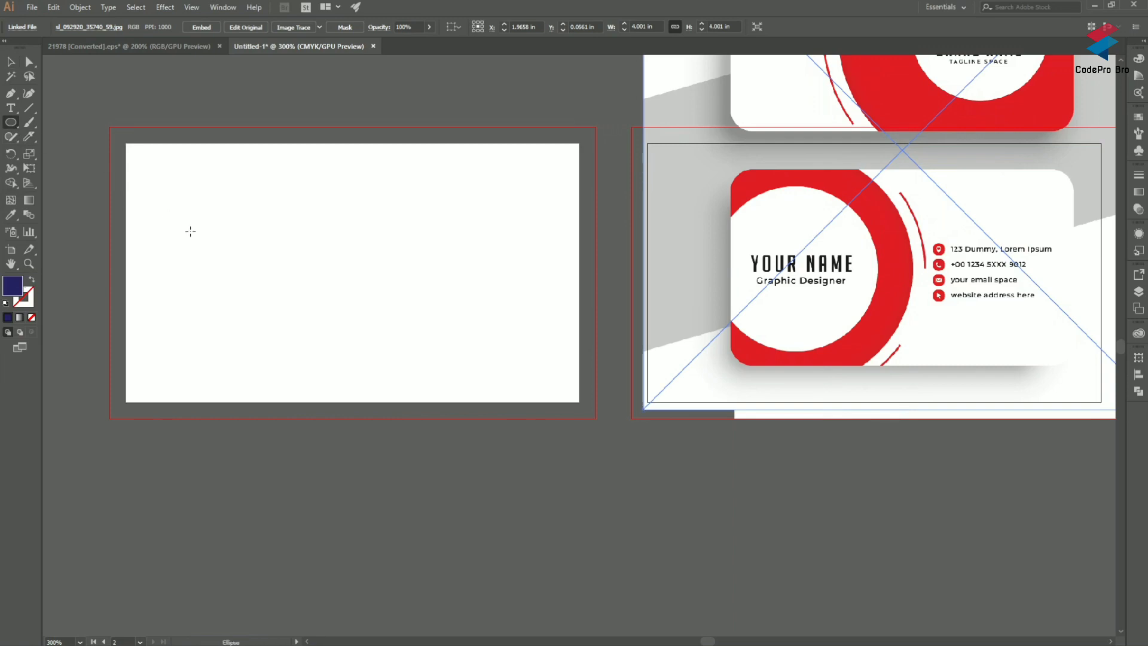
left_click_drag(151, 208, 433, 488)
left_click(10, 62)
left_click_drag(228, 297, 158, 250)
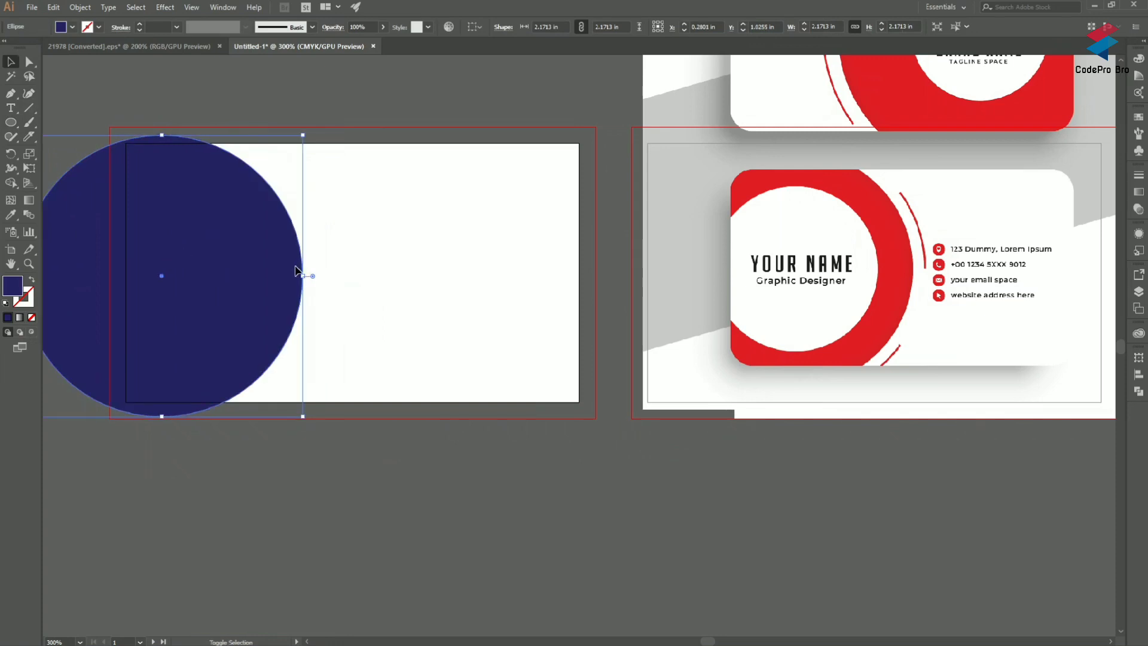
left_click_drag(302, 278, 342, 277)
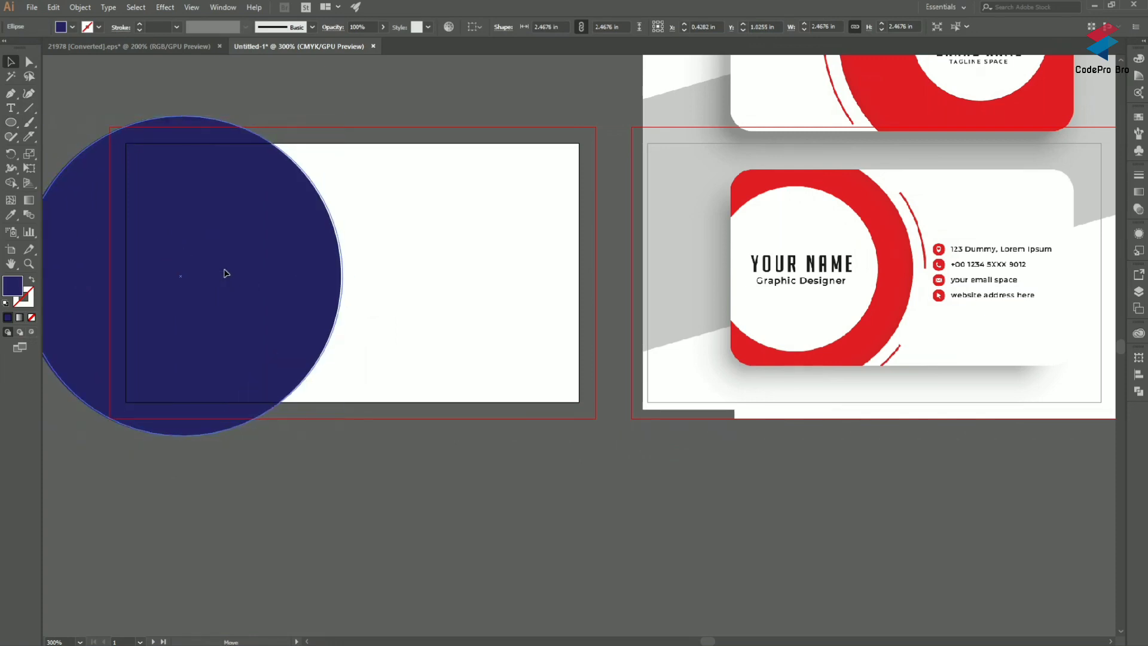
mouse_move(229, 273)
left_mouse_down()
mouse_move(233, 283)
mouse_move(238, 274)
left_mouse_up()
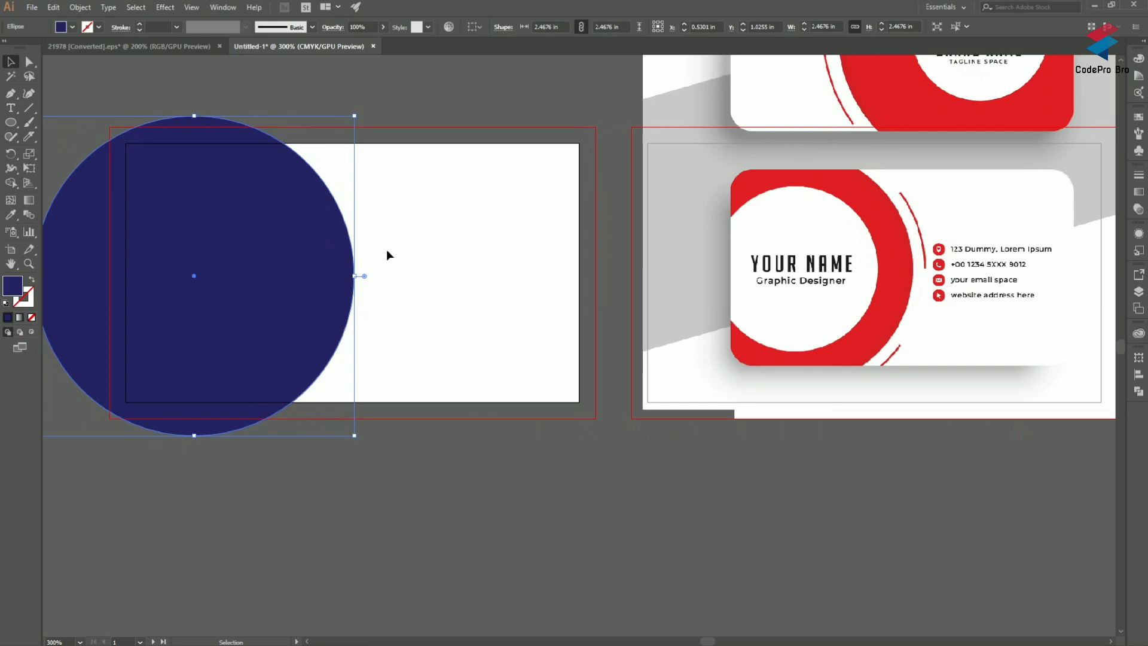
Sample the red from the ring on the reference card as the circle's fill with the Eyedropper.
left_click(448, 243)
left_click(285, 266)
left_click(72, 27)
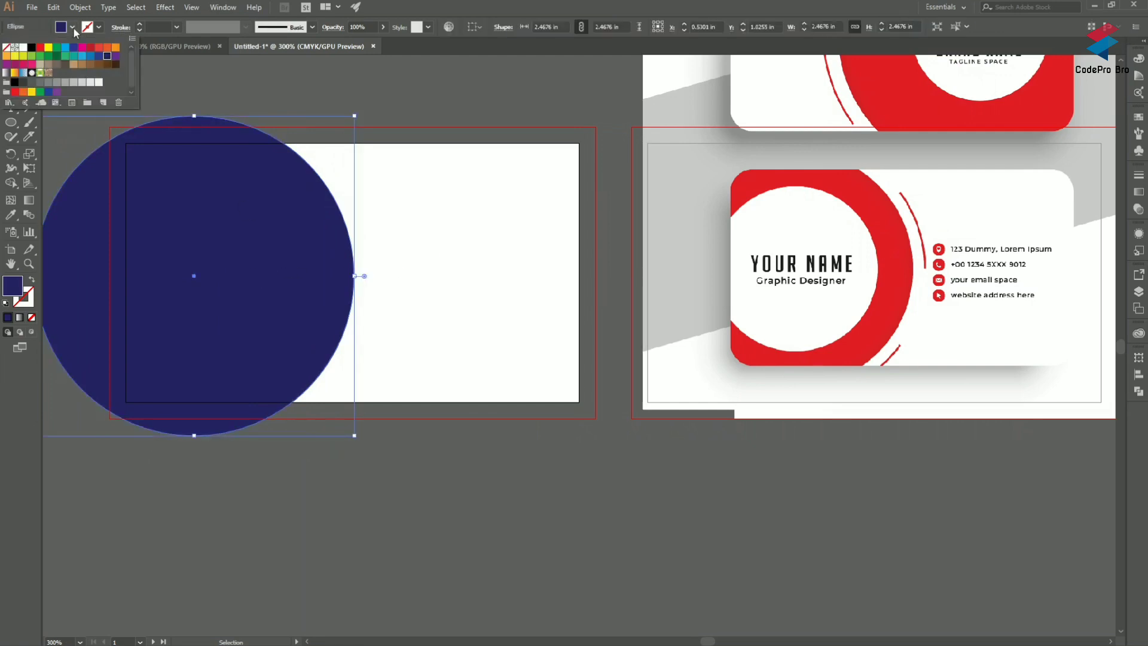
left_click(11, 215)
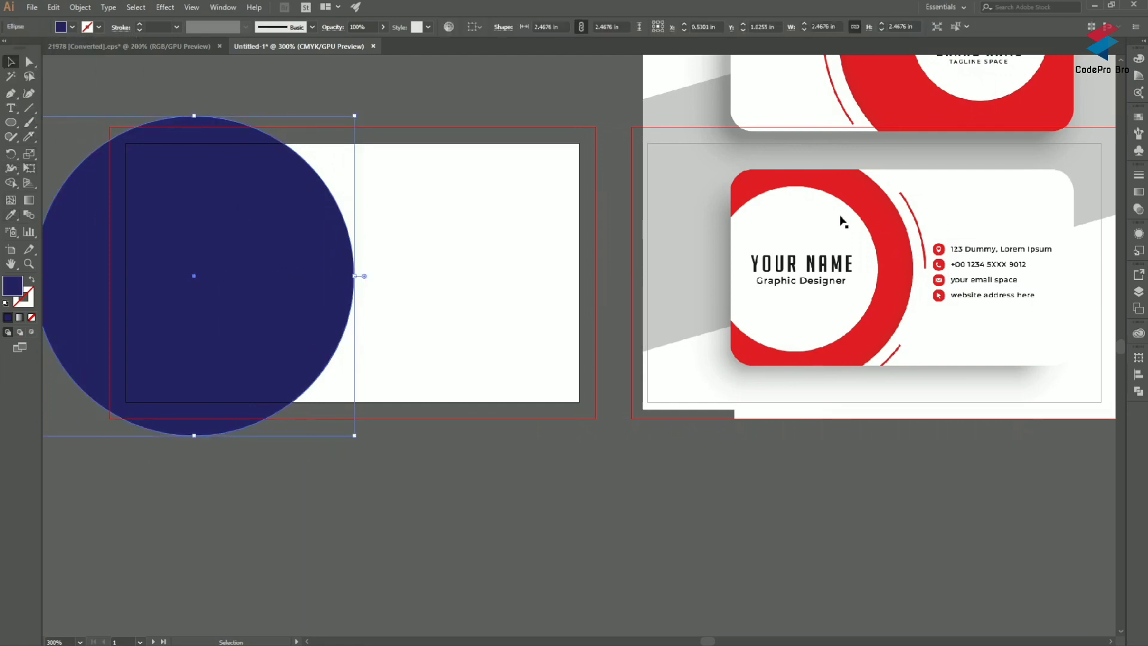
left_click(11, 214)
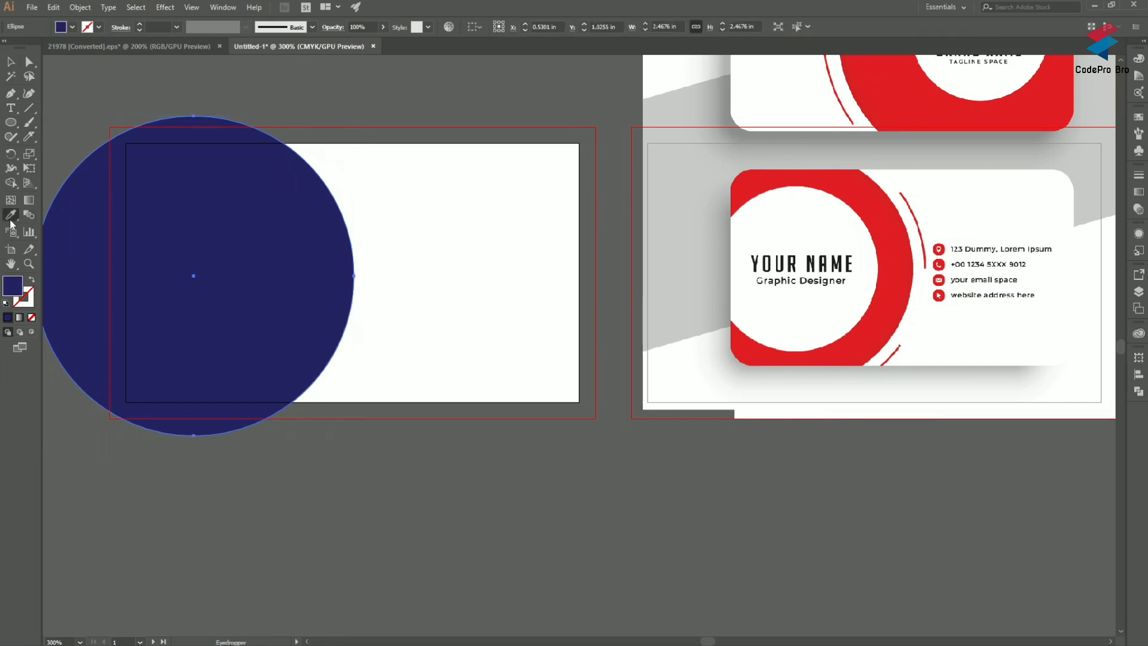
left_click(895, 230)
left_click(11, 62)
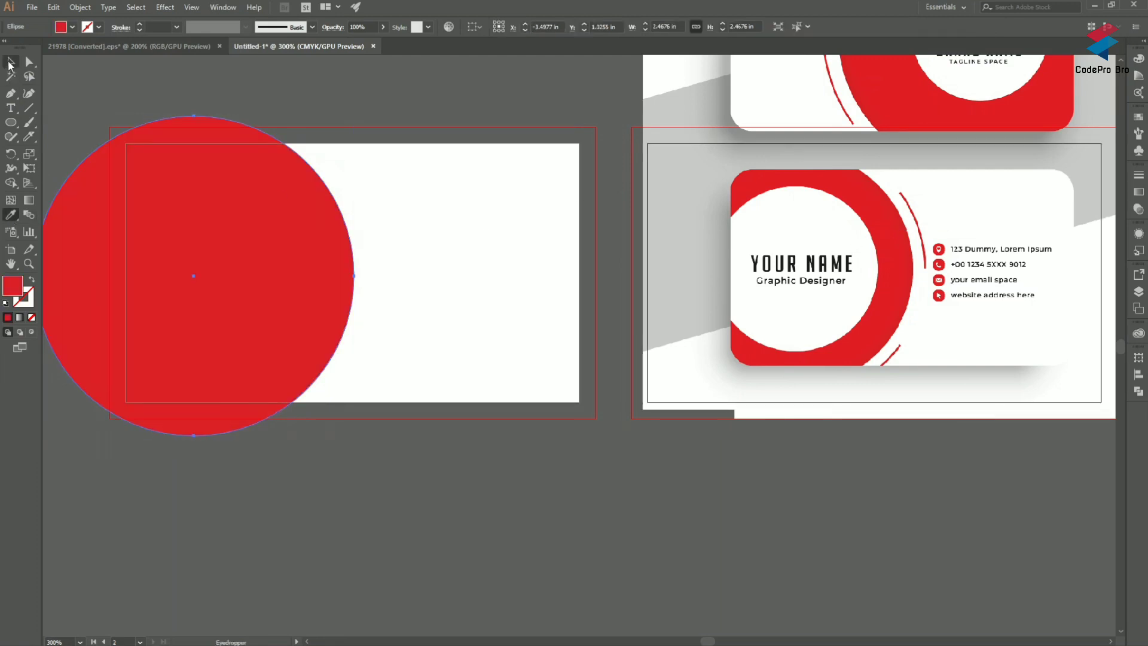
left_click(400, 92)
Duplicate the red circle, enlarge the copy to about 2.65 in, and align both circles' centers vertically.
left_click(308, 251)
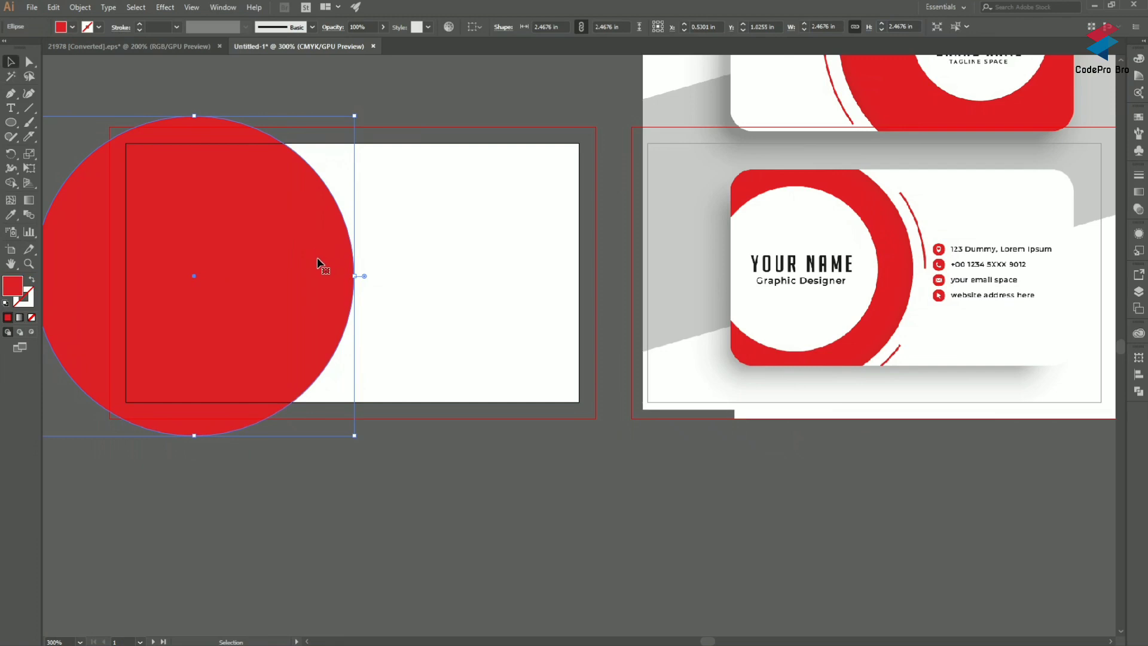
left_click_drag(307, 257, 319, 257)
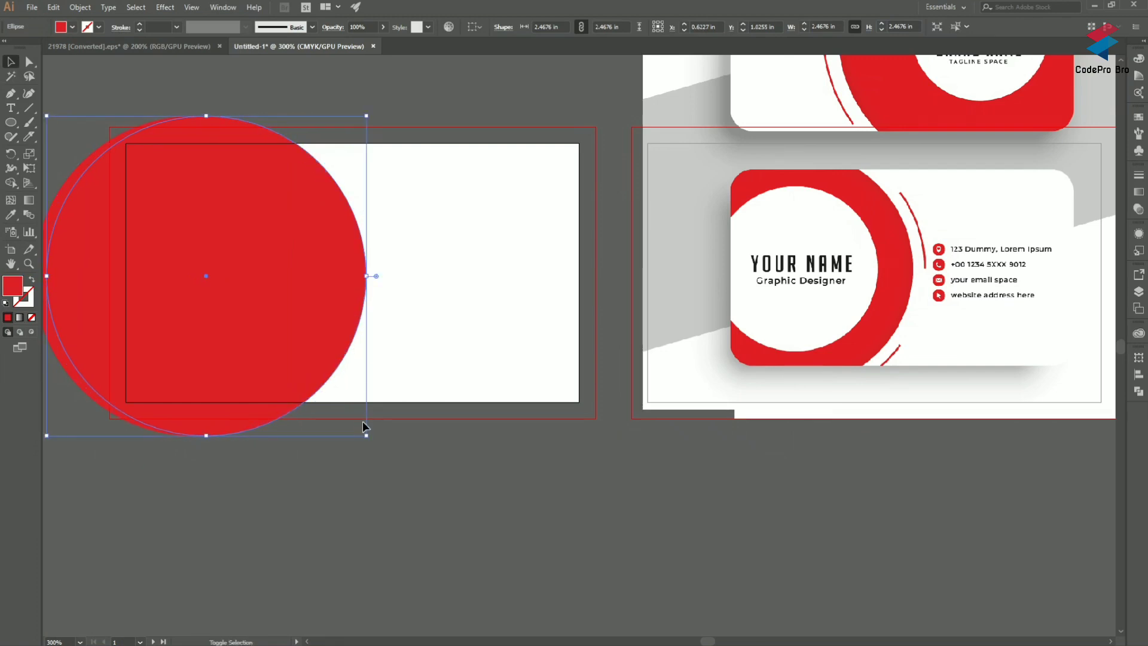
left_click_drag(367, 437, 390, 459)
left_click_drag(329, 403, 325, 400)
left_click_drag(520, 296, 266, 279)
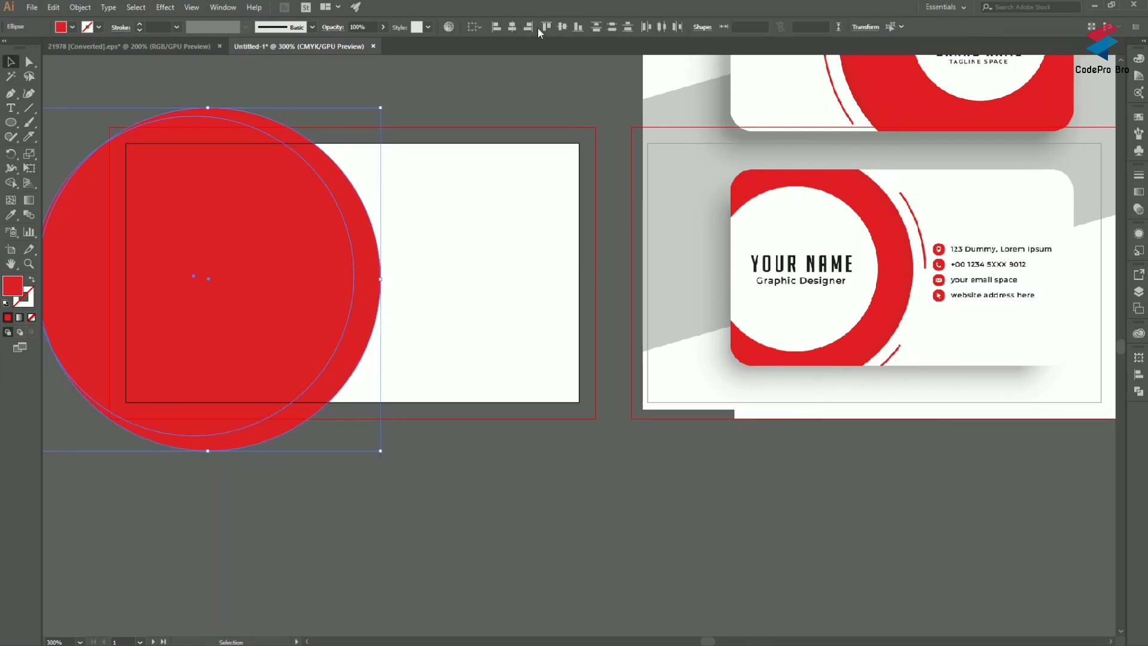
left_click(559, 27)
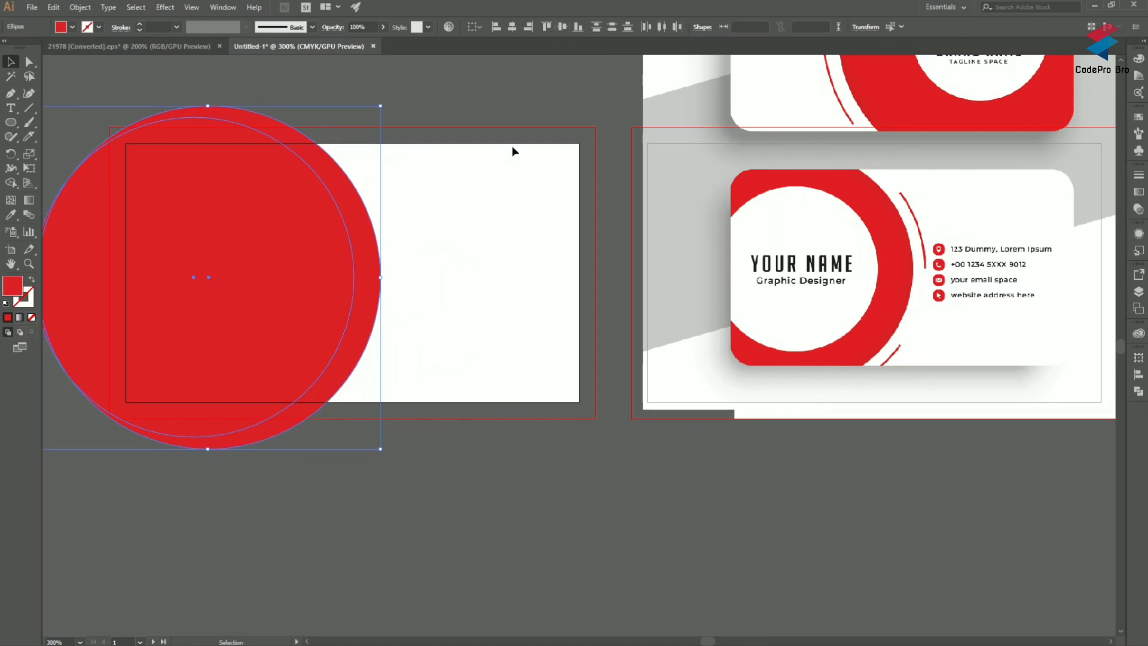
Shrink the larger red circle to about 2.58 in across.
left_click(395, 296)
left_click(377, 300)
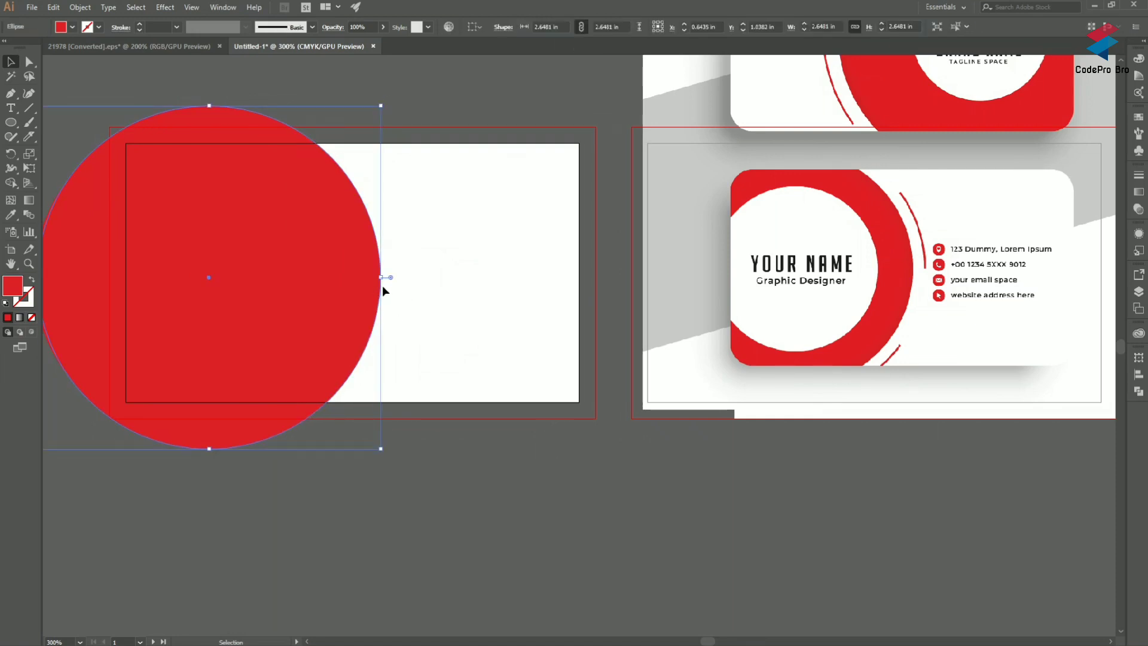
left_click_drag(381, 280, 332, 294)
left_click(436, 276)
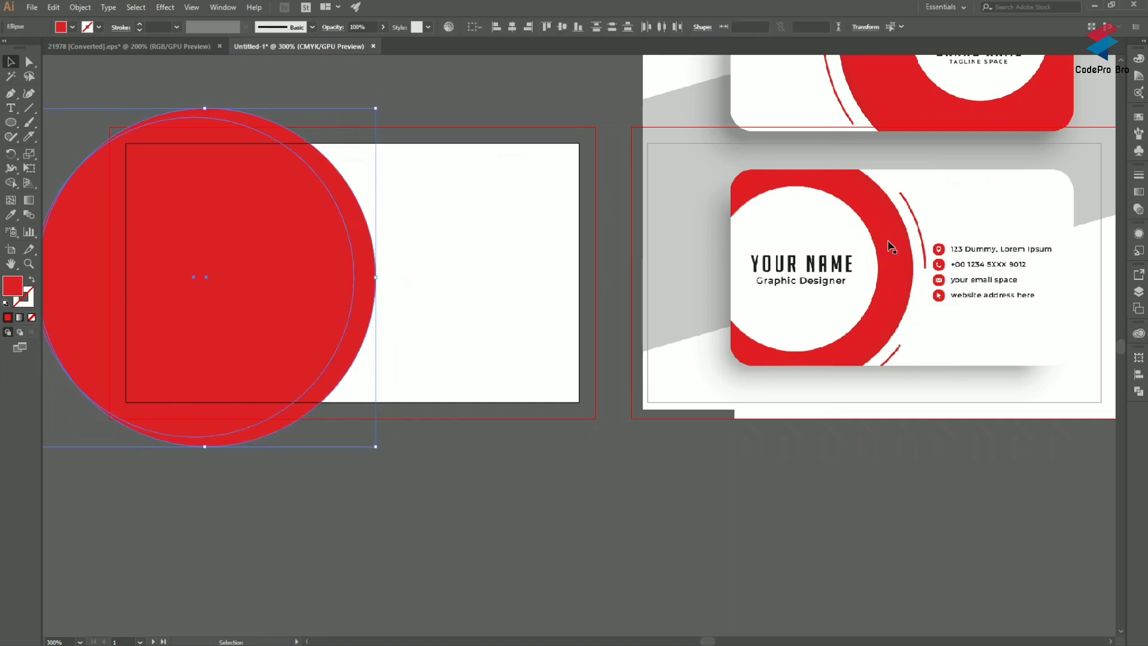
left_click(449, 300)
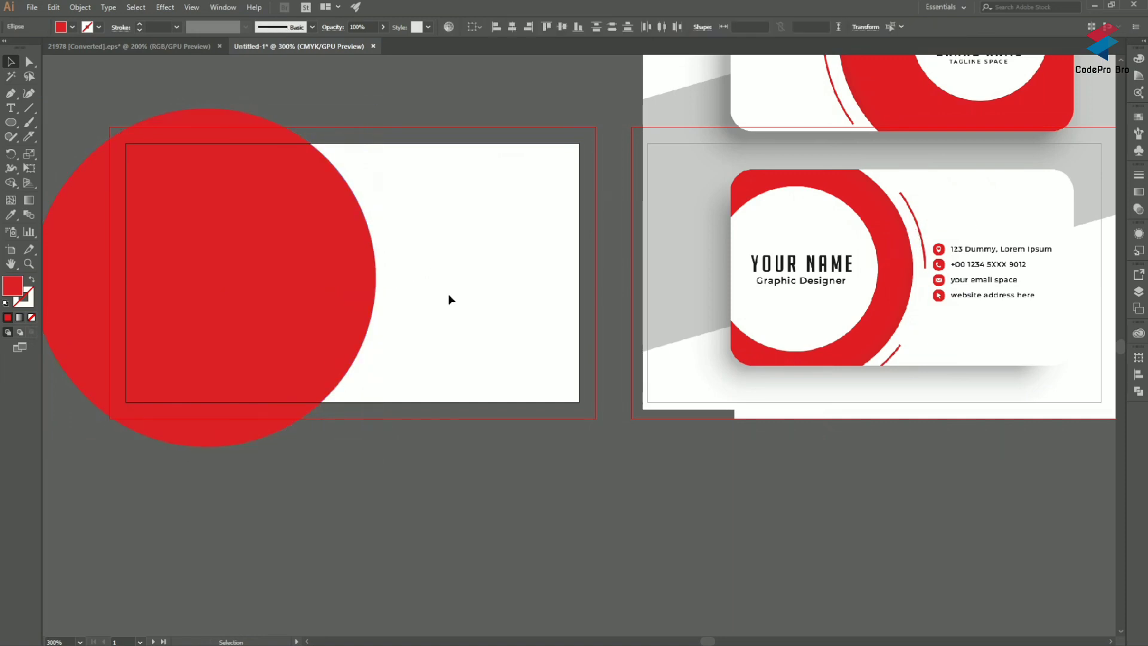
left_click(376, 296)
left_click_drag(460, 297, 281, 275)
left_click(378, 299)
left_click(370, 298)
left_click_drag(376, 277, 371, 279)
Select both red circles and align their centers horizontally.
left_click(443, 276)
left_click_drag(443, 274, 353, 286)
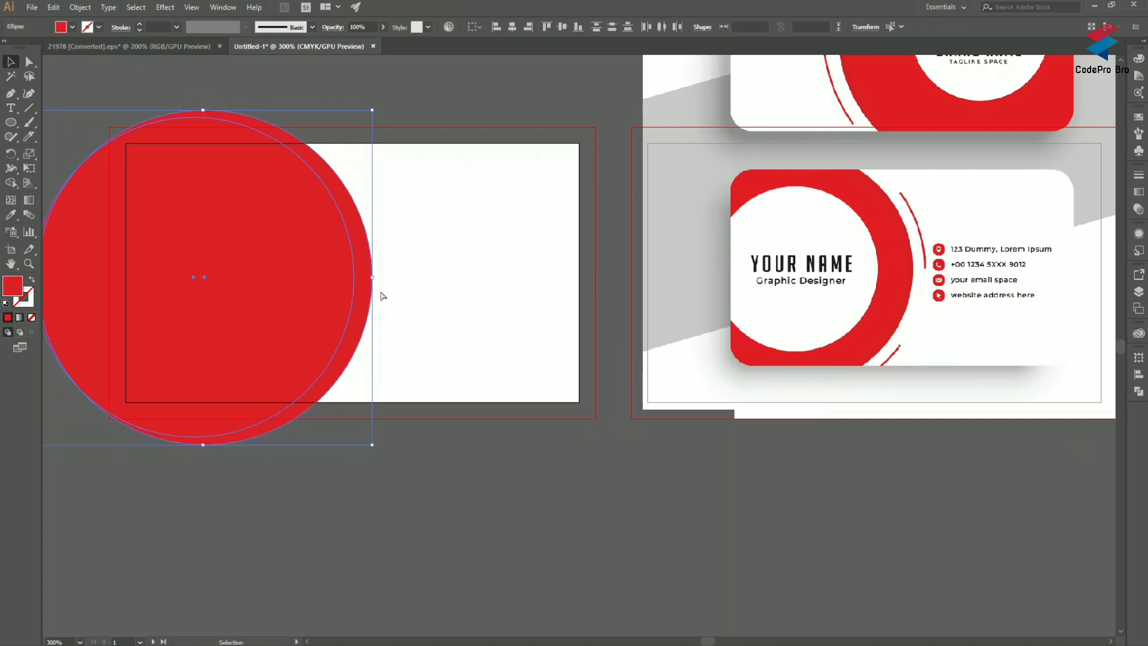
scroll(379, 295, "left", 2)
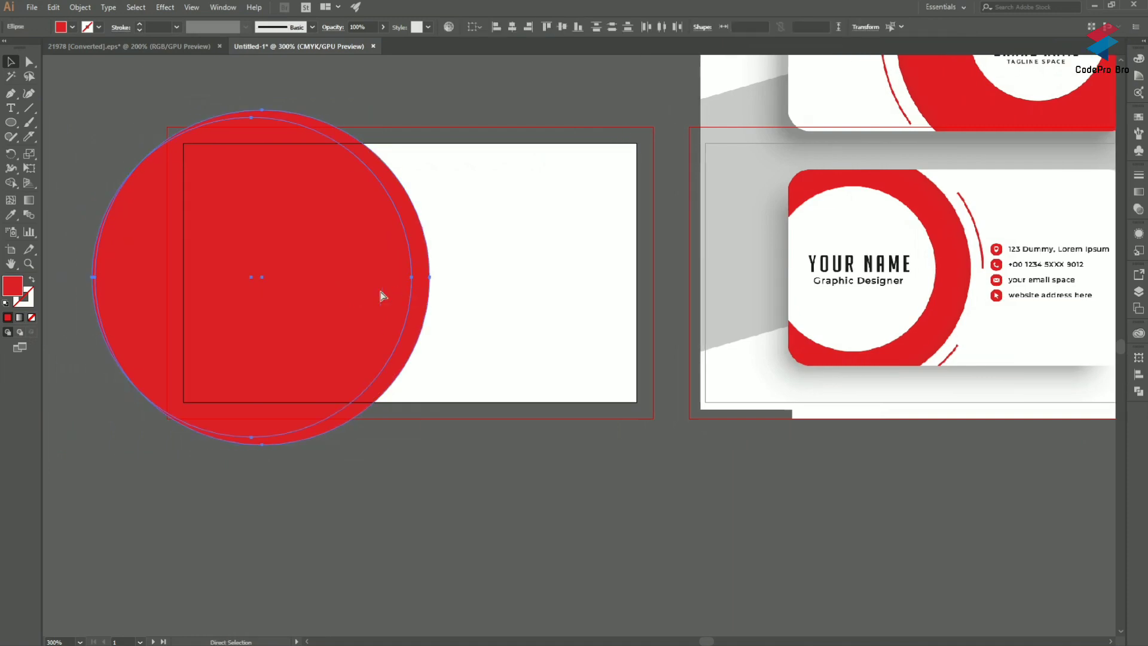
left_click(515, 28)
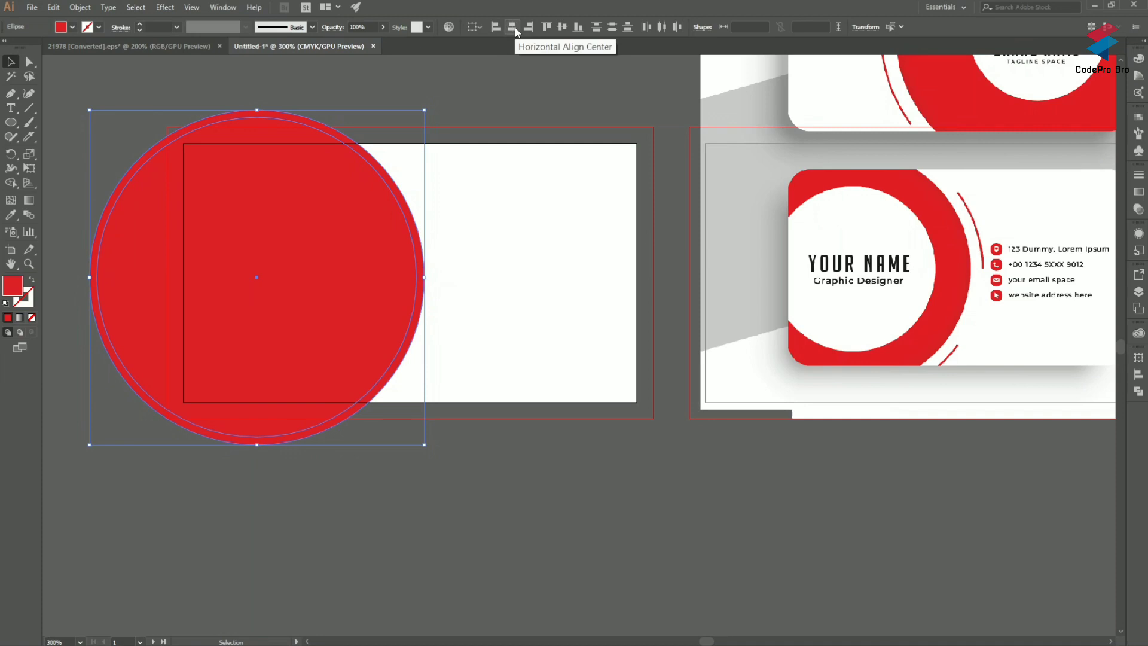
Enlarge the outer circle to about 2.66 in and center it horizontally with the inner circle.
left_click(439, 288)
left_click(425, 293)
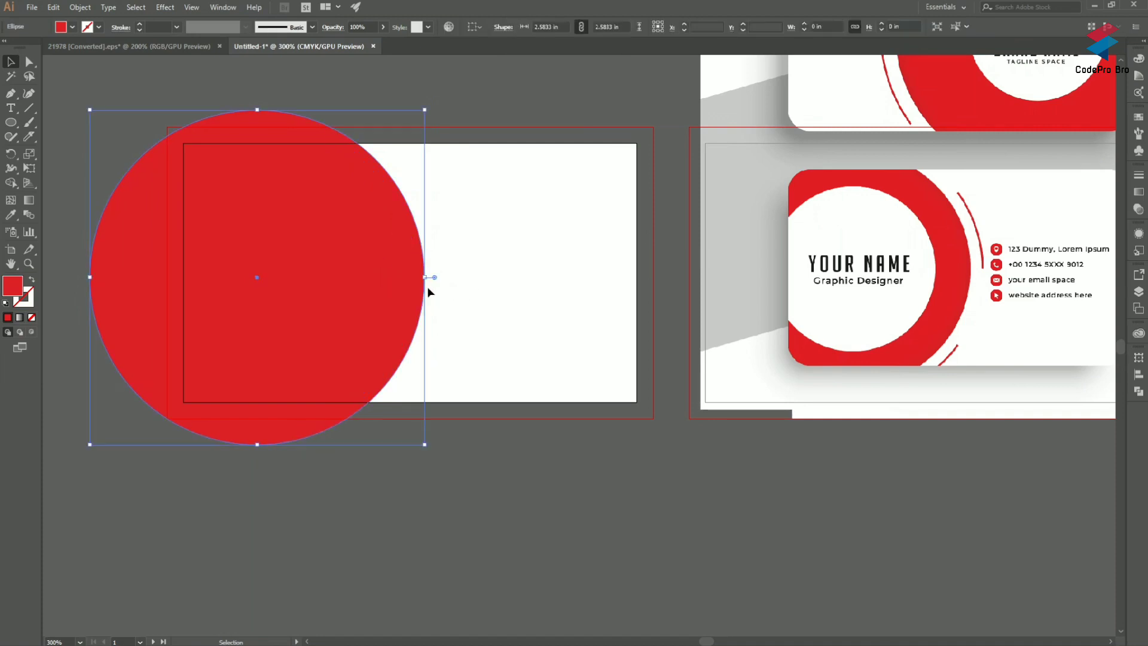
left_click_drag(425, 277, 434, 277)
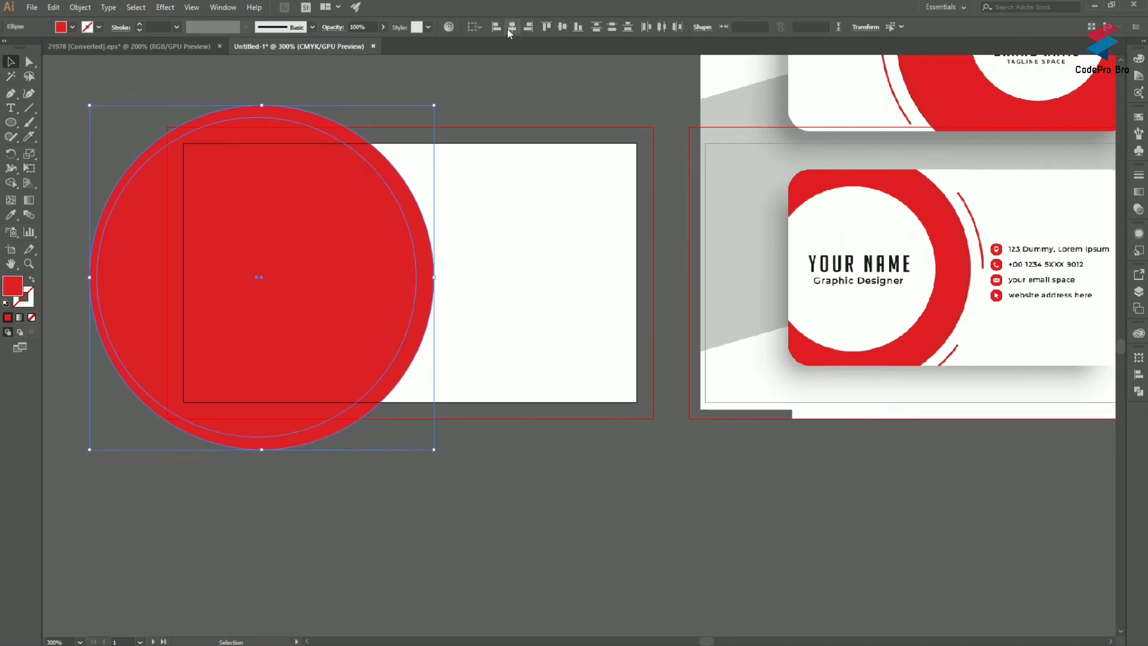
left_click(512, 30)
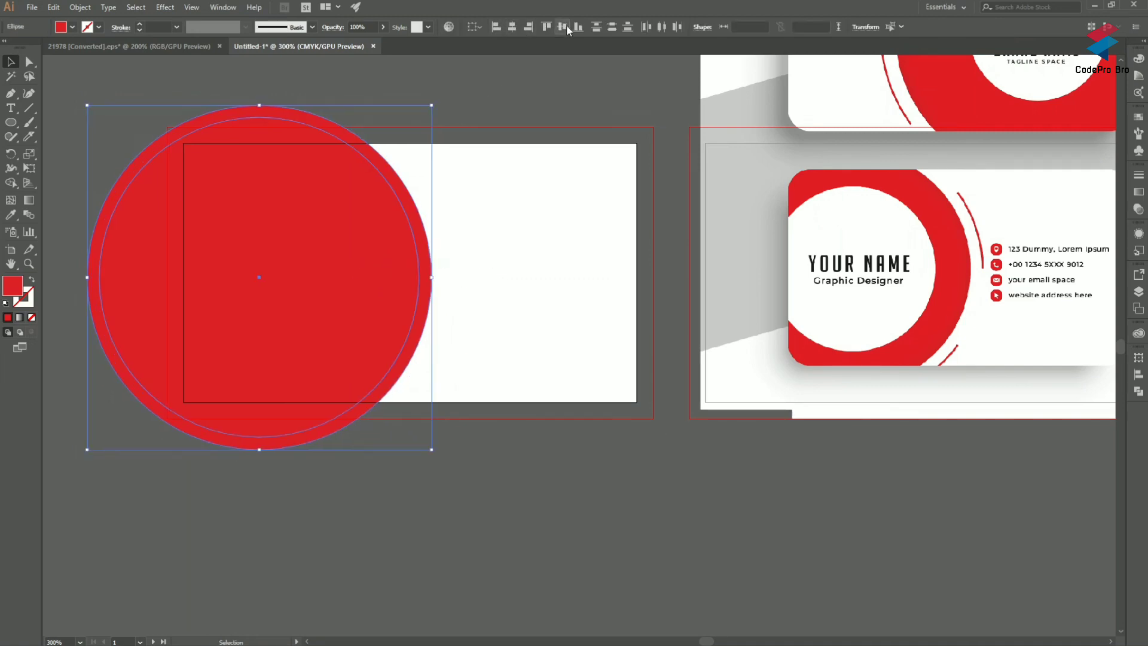
left_click(526, 263)
Give the outer circle a red 1 pt stroke and no fill.
left_click(428, 278)
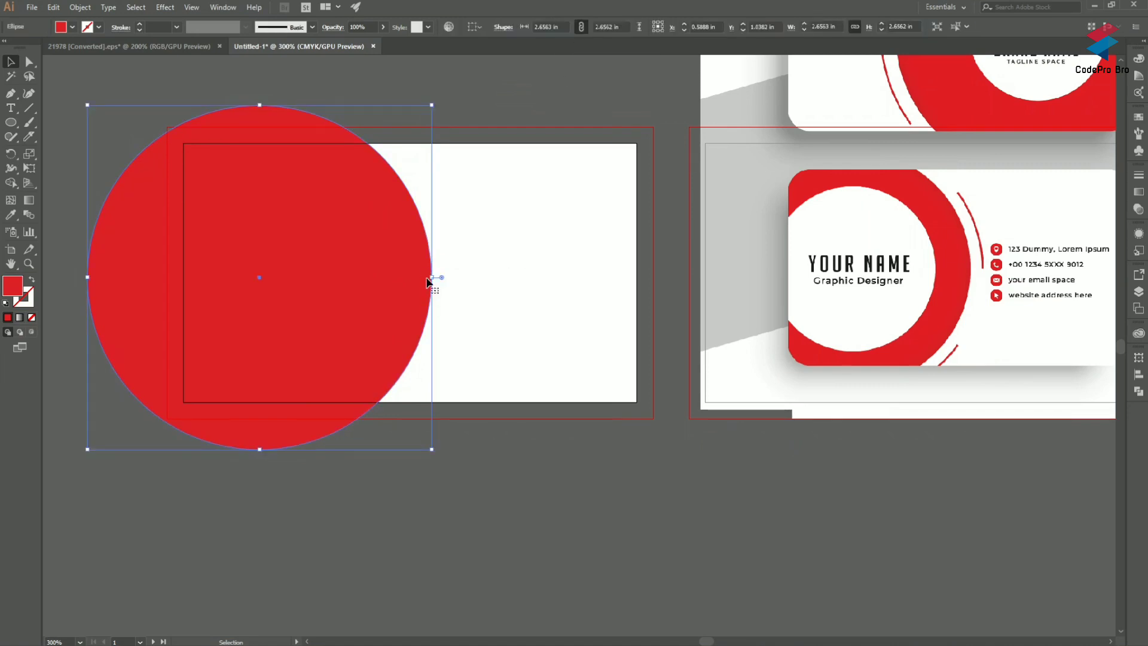
left_click(99, 27)
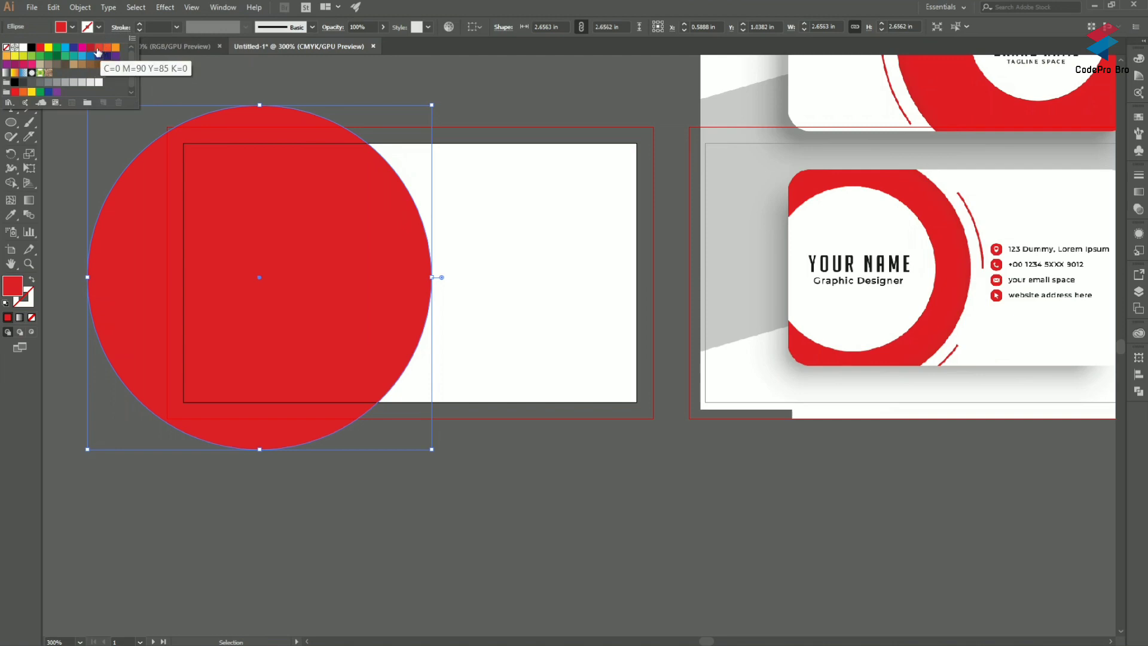
left_click(39, 47)
left_click(71, 27)
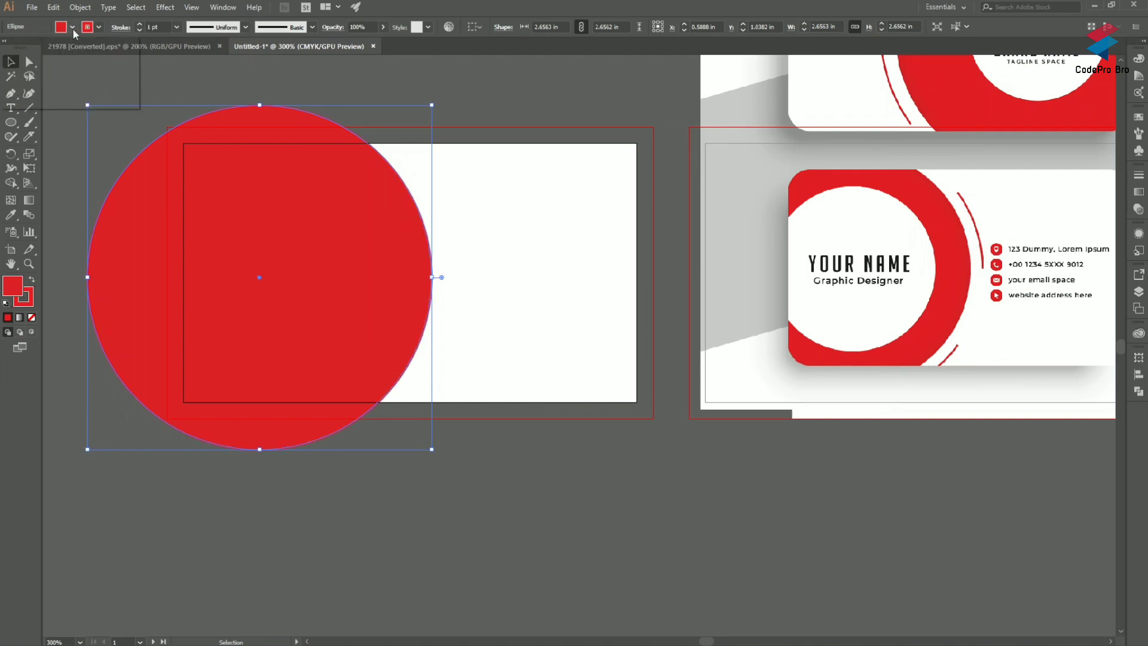
left_click(7, 56)
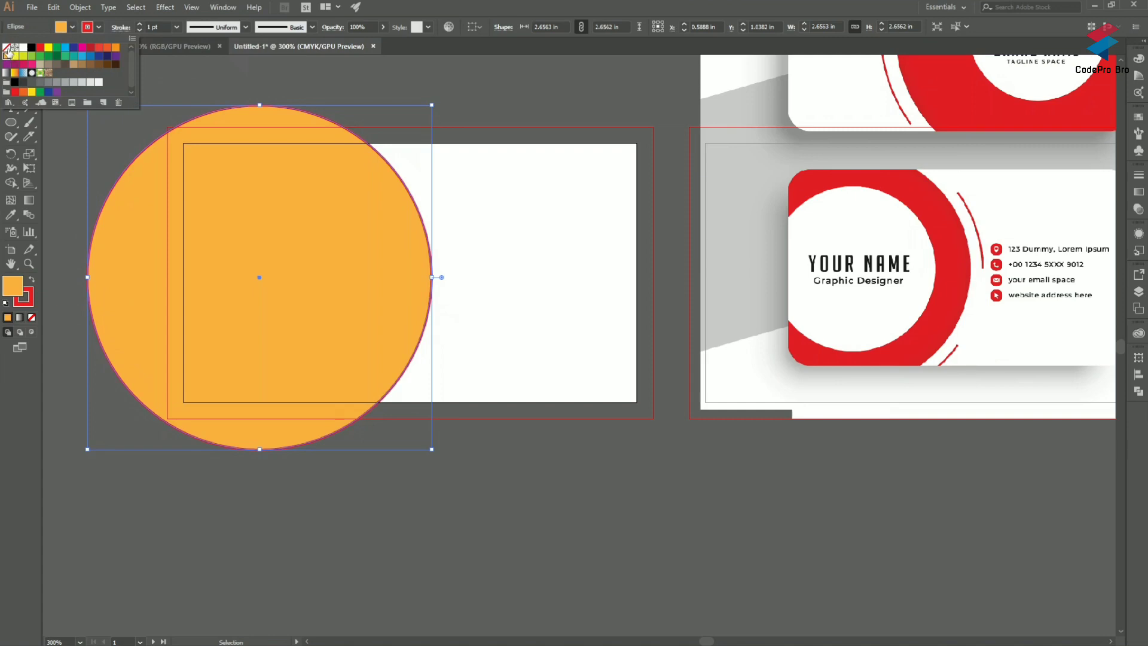
key("ctrl+z")
left_click(478, 108)
left_click(500, 262)
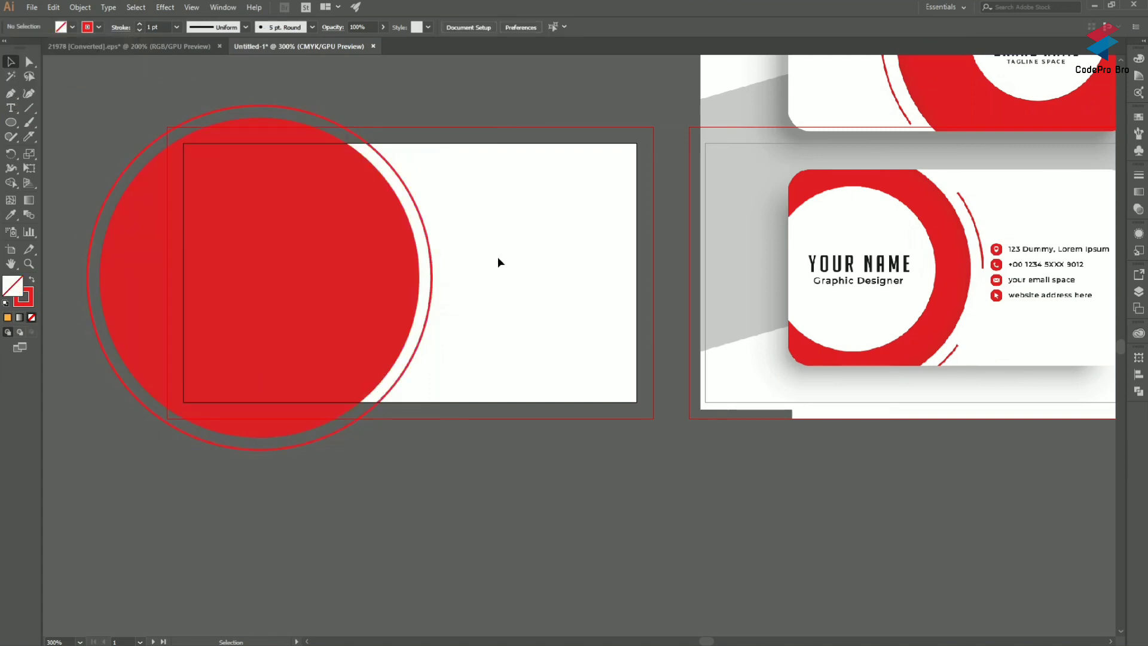
Expand the outer ring's fill and stroke into a filled shape, and select the resulting group.
scroll(993, 230, "up", 3)
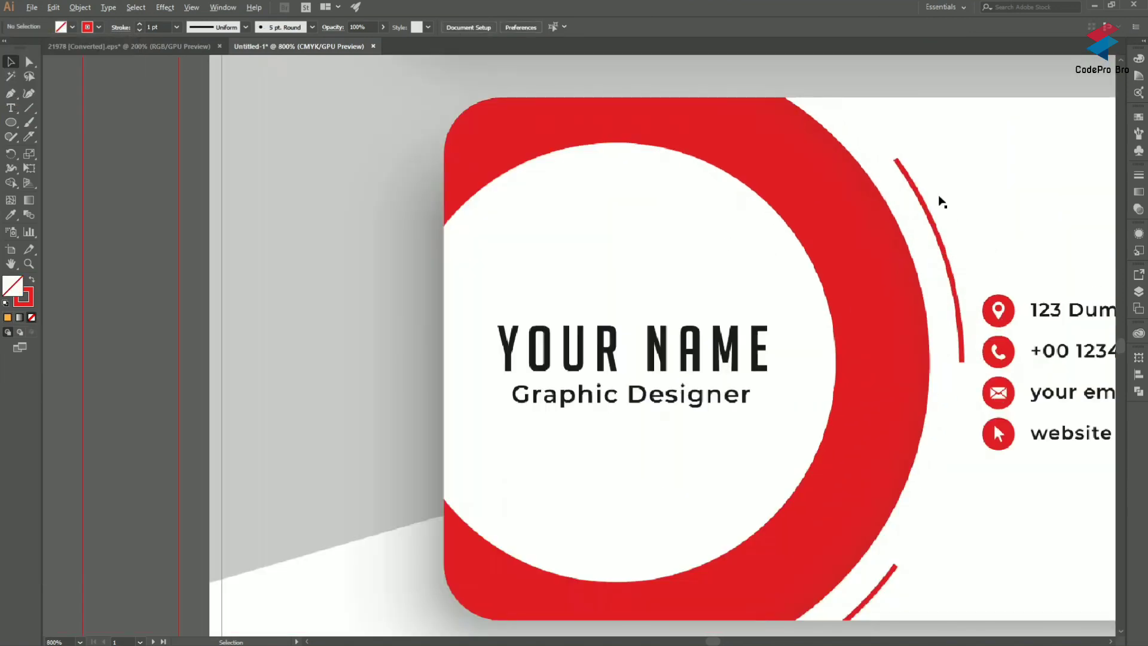
scroll(957, 214, "down", 3)
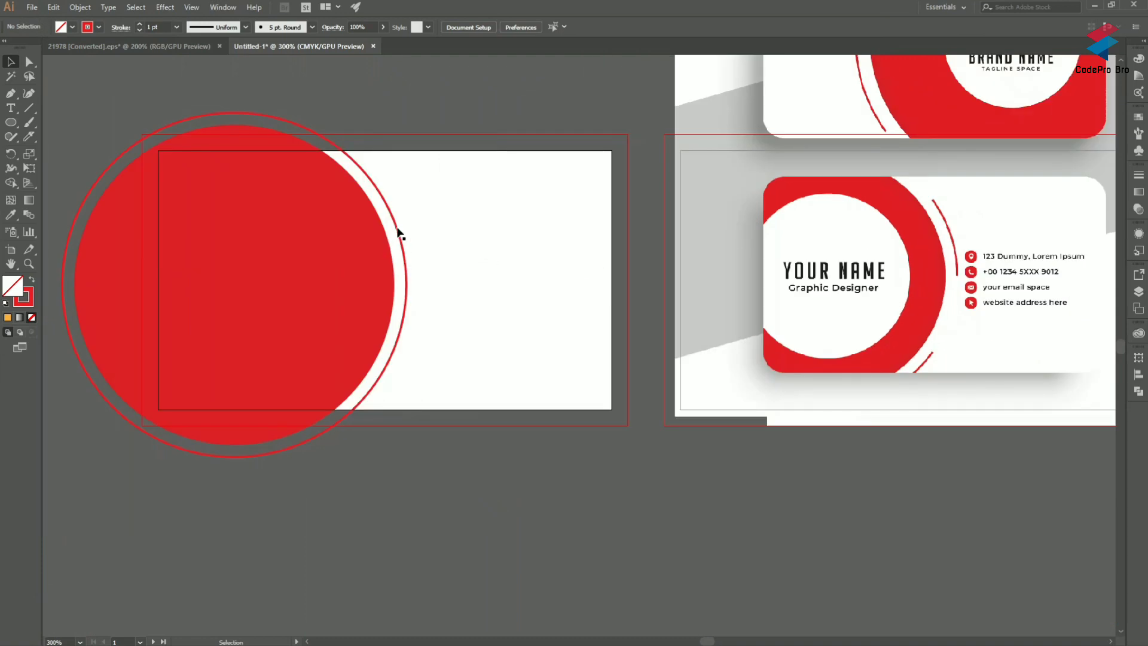
left_click(403, 225)
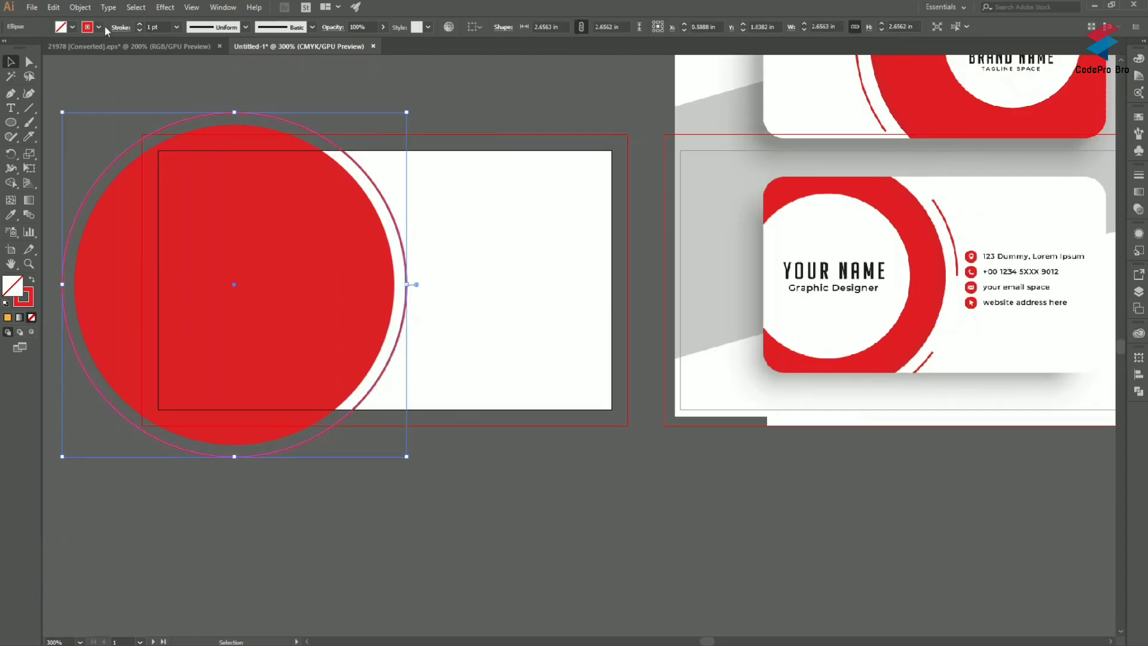
left_click(80, 7)
left_click(117, 161)
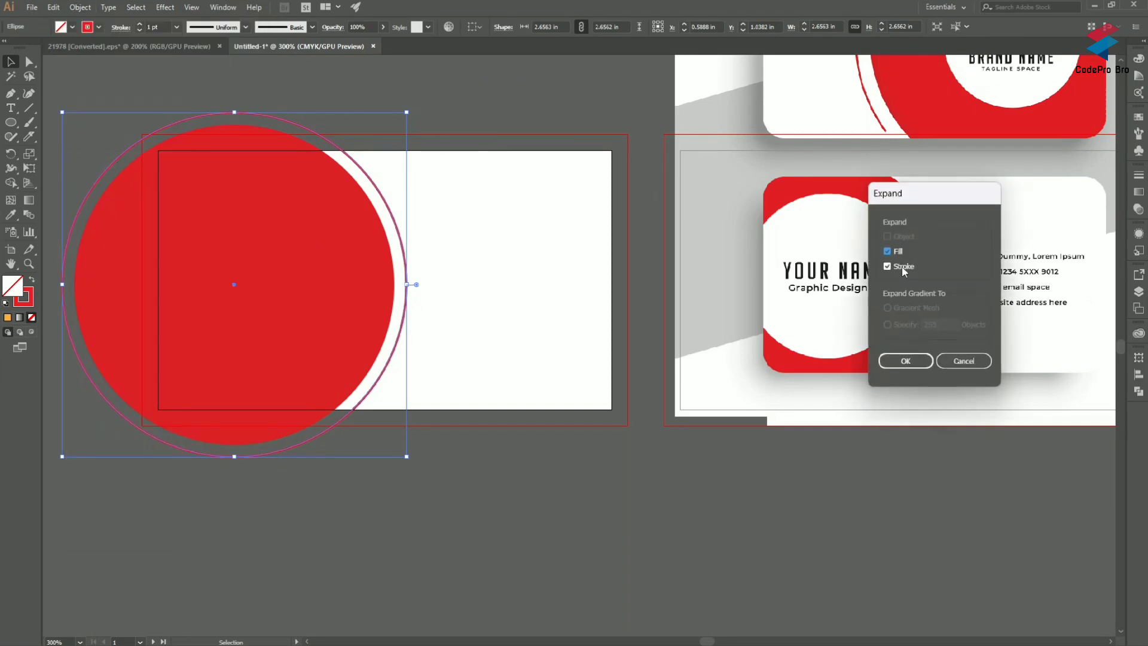
left_click(905, 360)
left_click(517, 287)
left_click(408, 275)
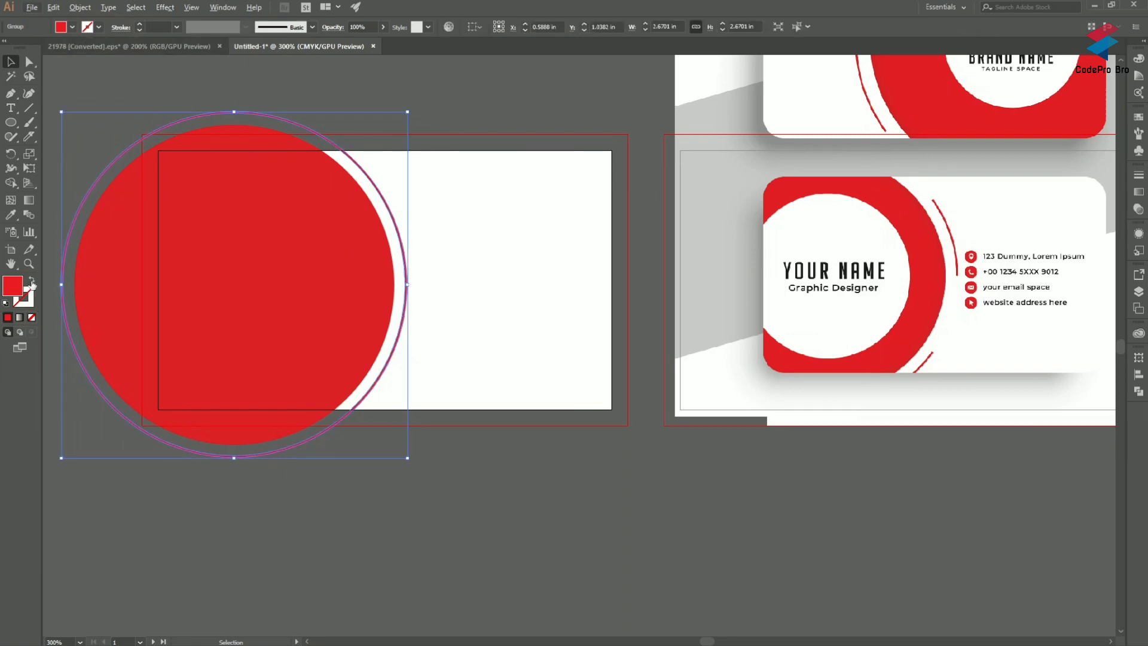
Cut the outer ring with the Knife tool at four points along its right side, marking off an upper and a lower arc.
left_click(27, 138)
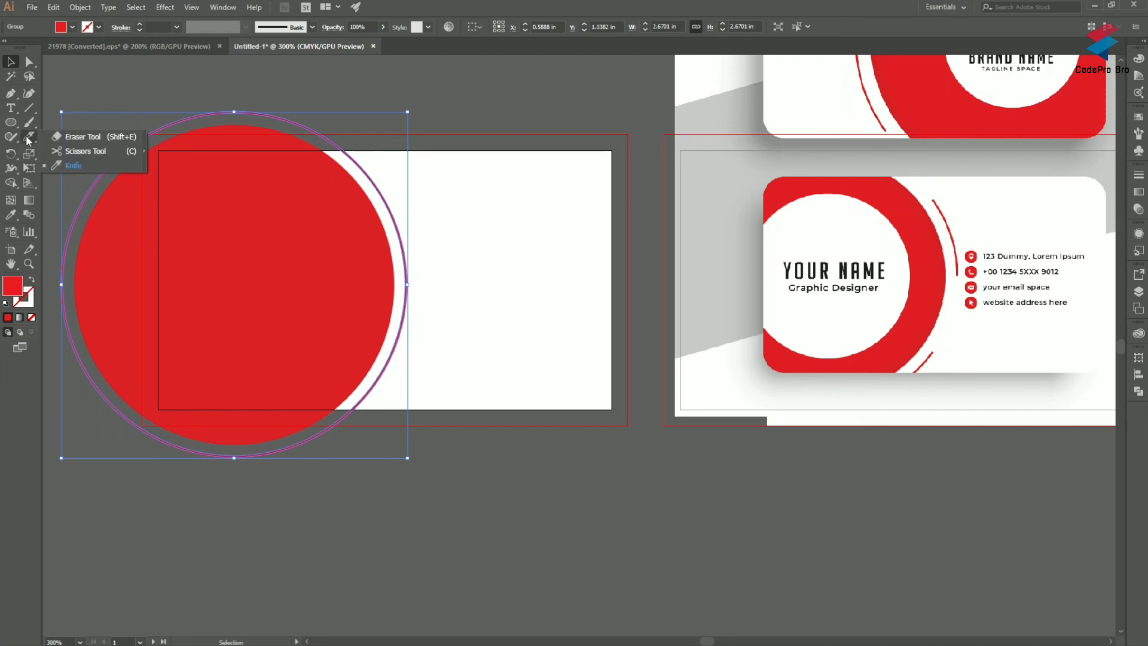
left_click(62, 137)
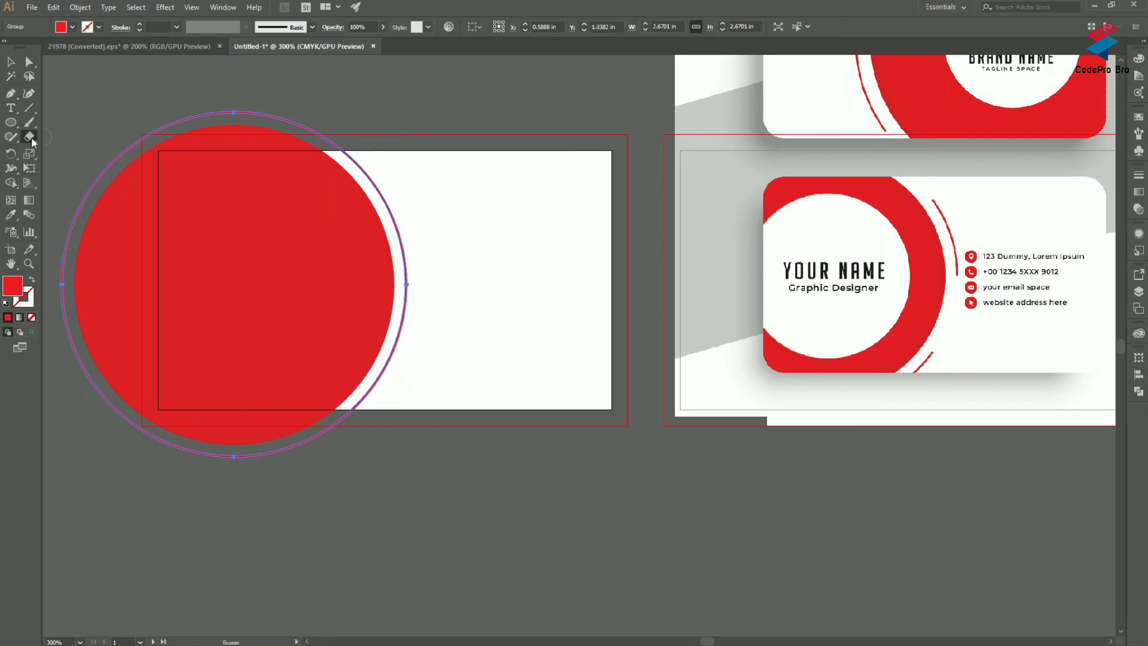
left_click(32, 138)
left_click(72, 166)
scroll(416, 252, "up", 1)
scroll(415, 252, "down", 1)
scroll(389, 199, "up", 2)
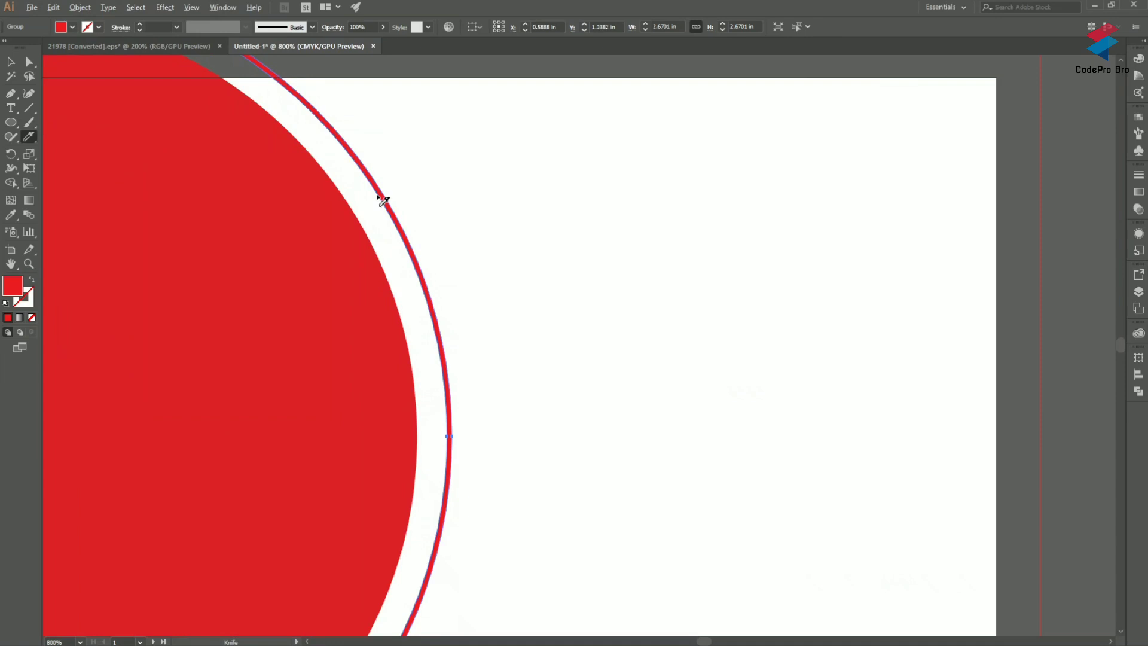
scroll(383, 186, "down", 2)
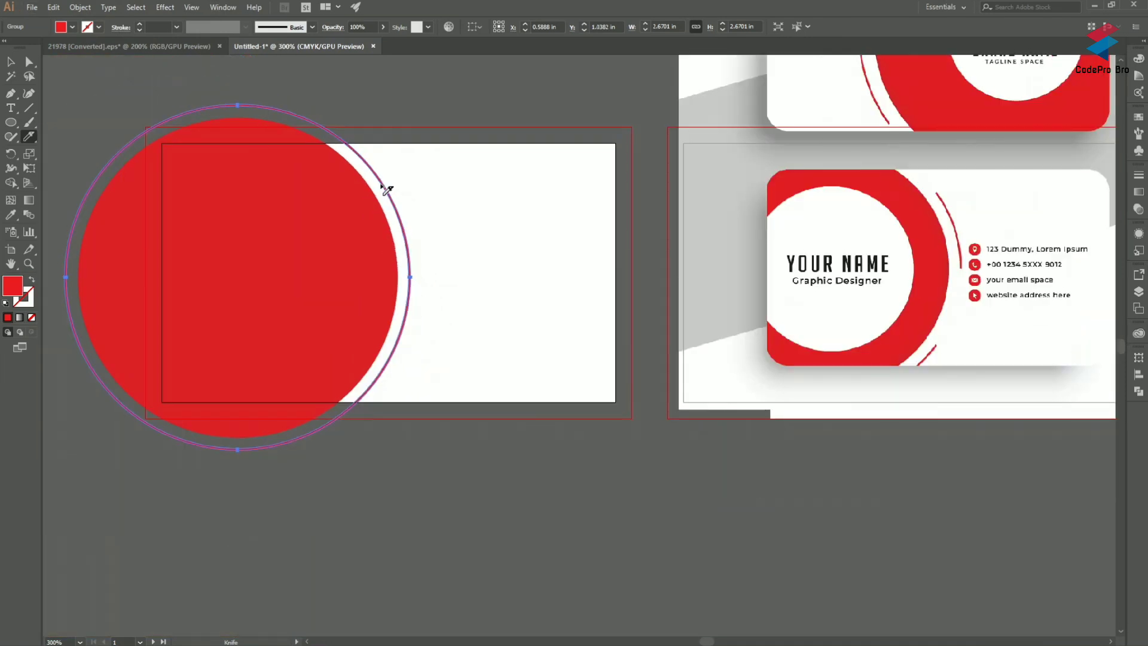
left_click(380, 182)
scroll(422, 305, "down", 1)
left_click(381, 345)
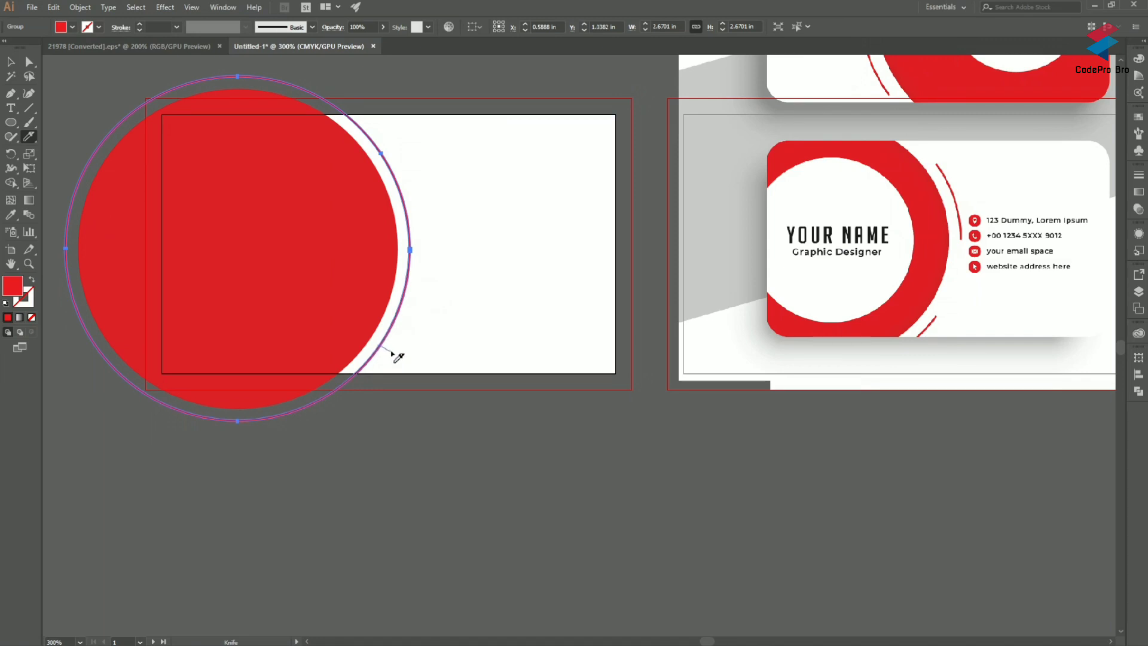
left_click(352, 375)
Ungroup the cut ring and delete the segment between its right midpoint and the lower-right cut.
left_click(12, 62)
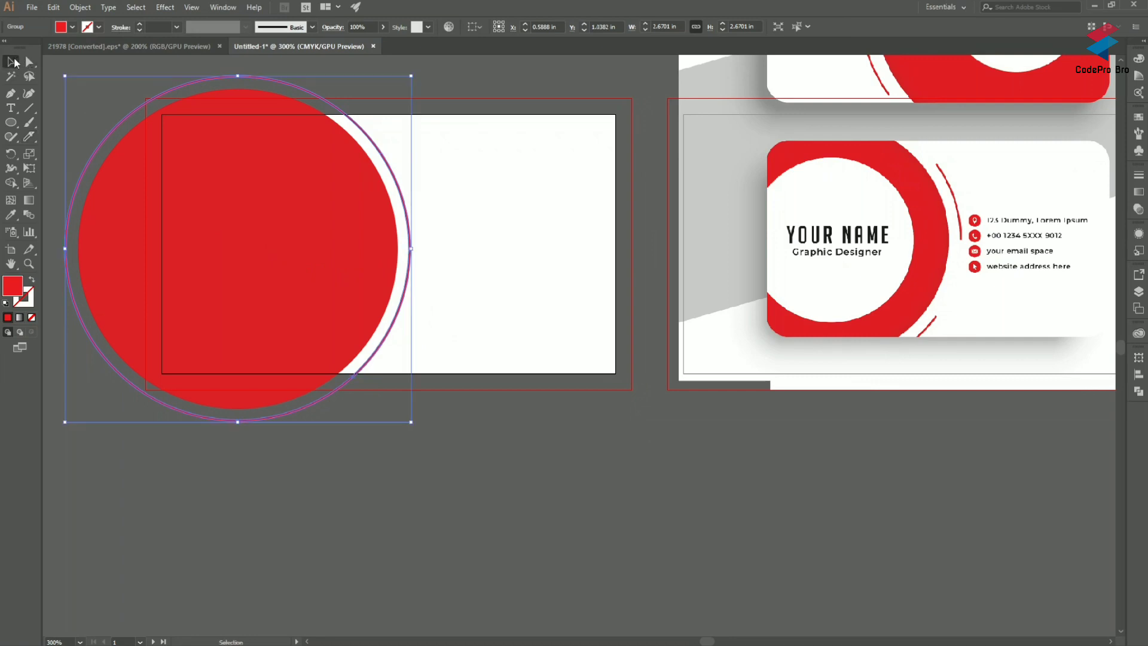
right_click(417, 166)
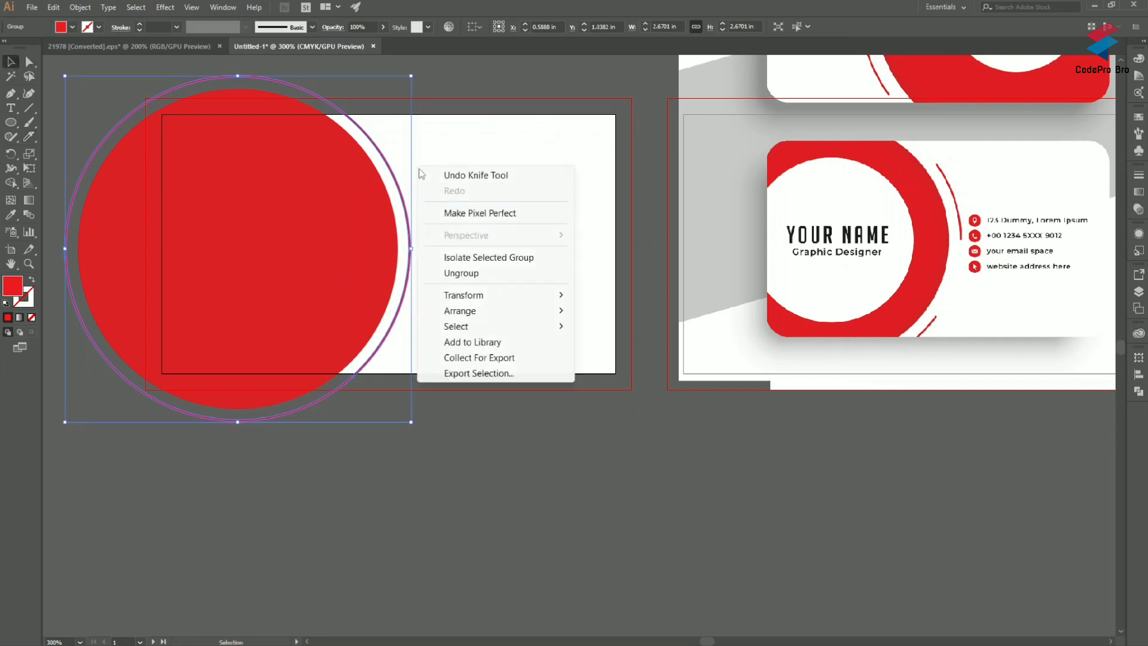
left_click(464, 272)
left_click(483, 274)
left_click(407, 299)
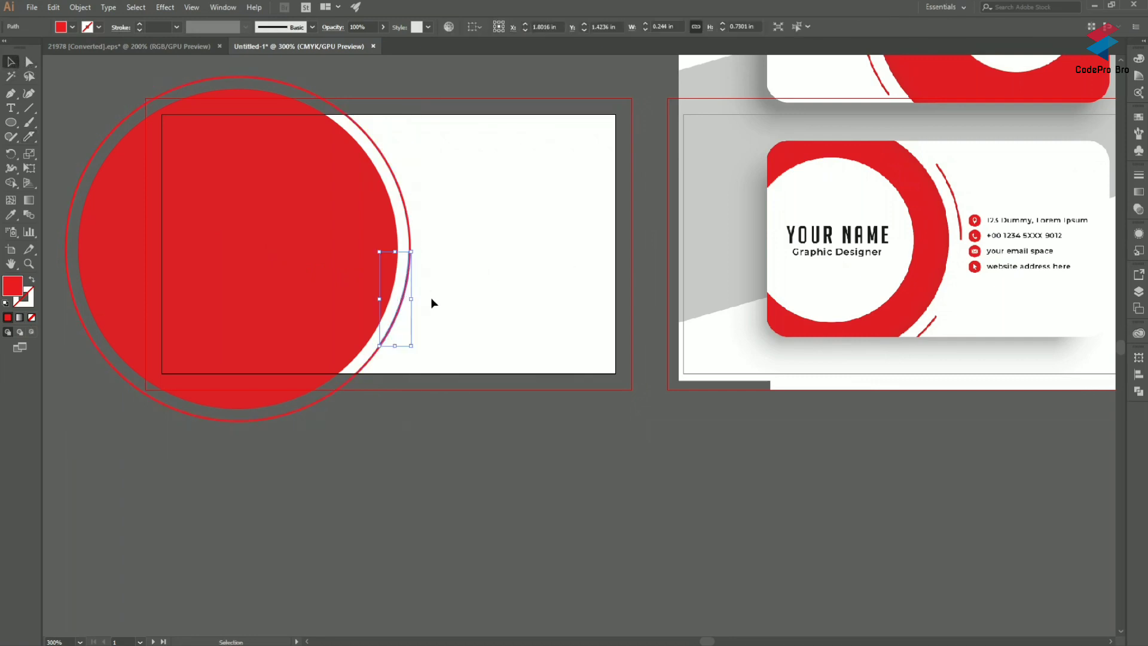
key("Delete")
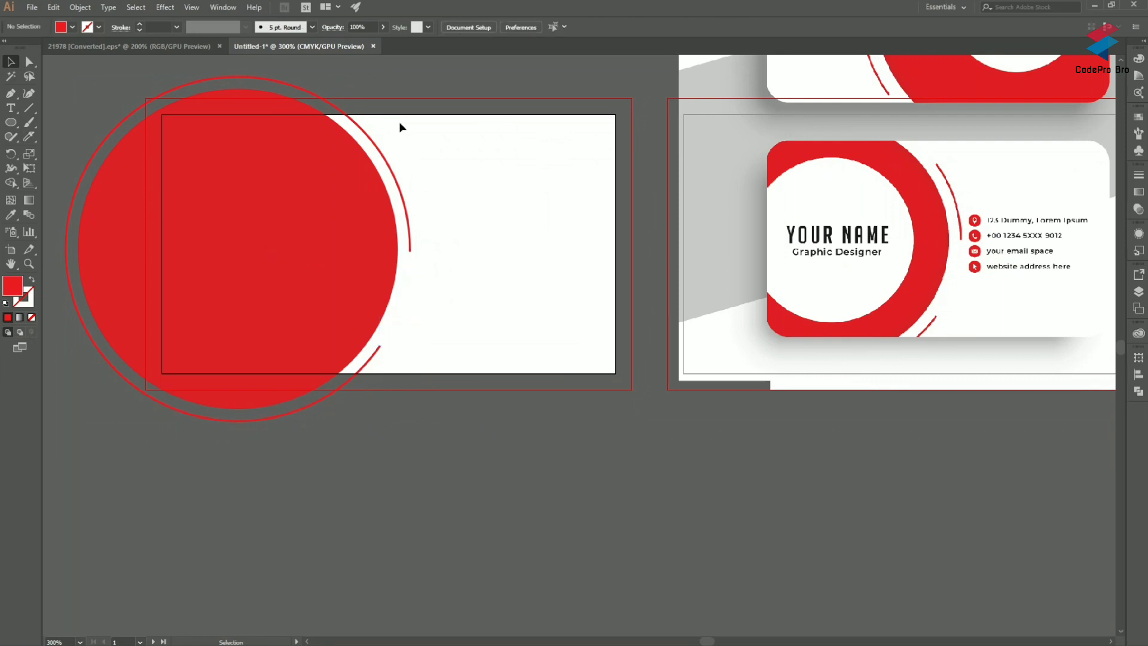
Delete the large remaining part of the ring, keeping only the two short arcs right of the red circle.
left_click(374, 121)
left_click(407, 118)
left_click(368, 133)
key("Delete")
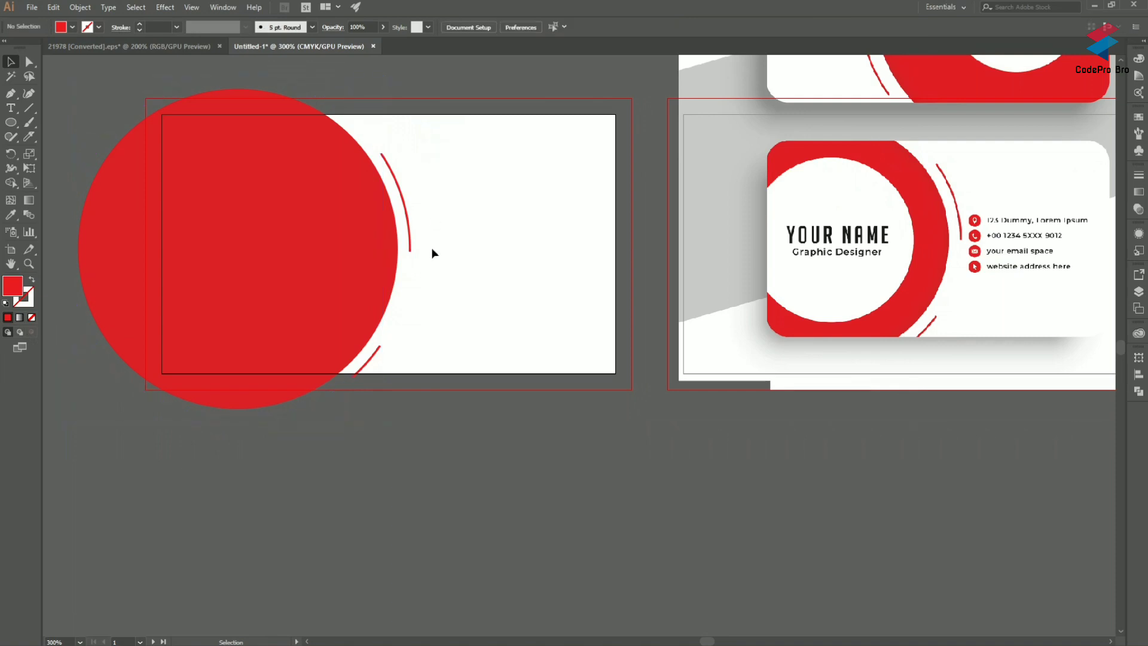
Duplicate the red circle and scale the copy down to about 1.42 in, placing it inside the original.
scroll(447, 378, "up", 2)
scroll(421, 363, "left", 2)
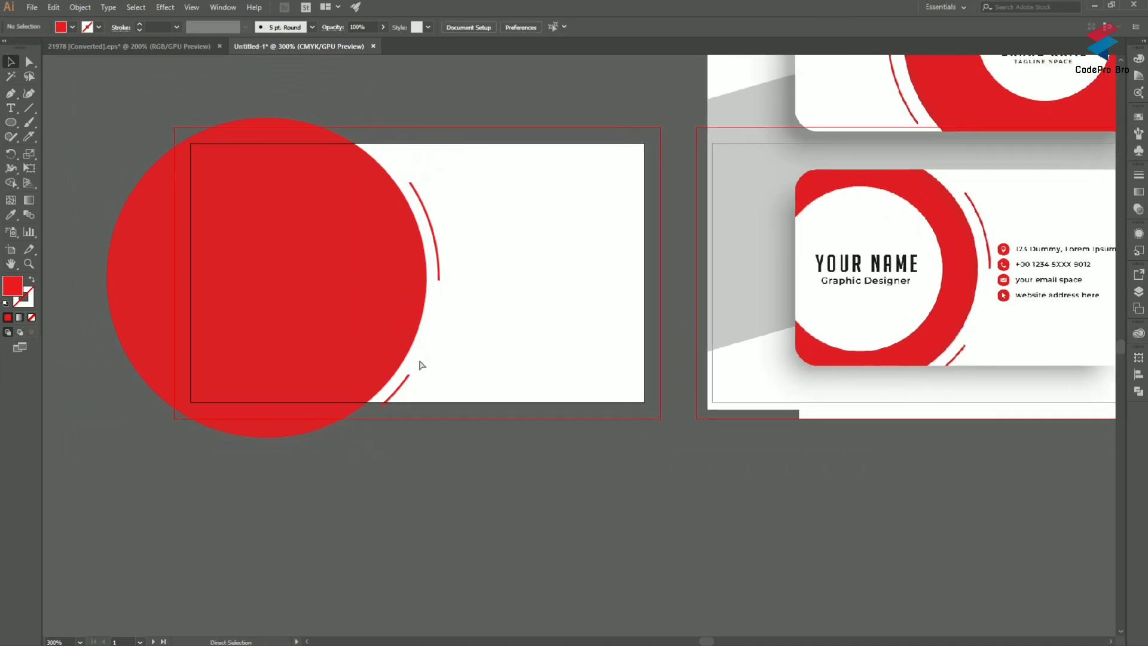
scroll(422, 365, "right", 3)
scroll(691, 354, "right", 2)
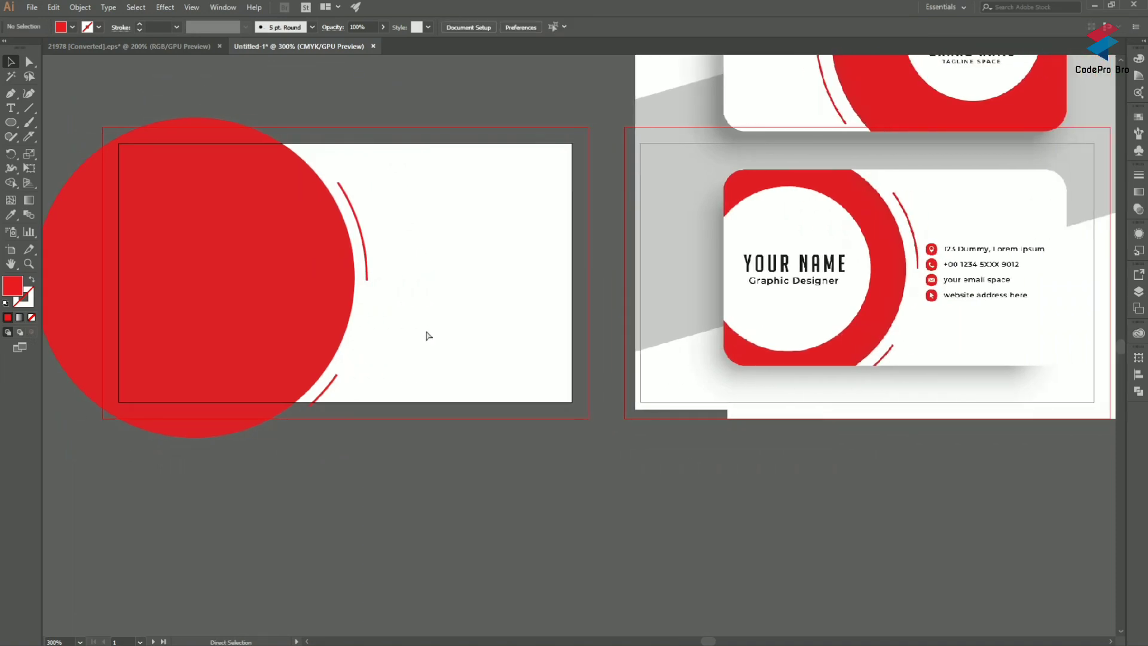
scroll(440, 333, "left", 3)
left_click(348, 304)
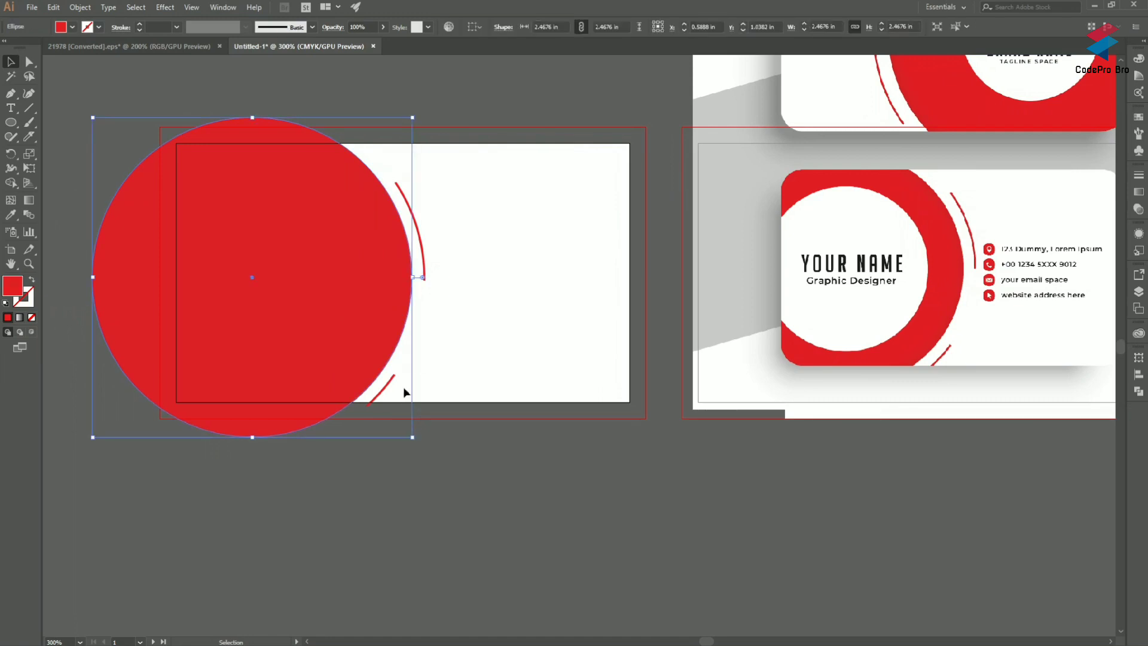
left_click_drag(353, 350, 346, 350)
left_click_drag(406, 440, 270, 301)
left_click_drag(199, 232, 281, 294)
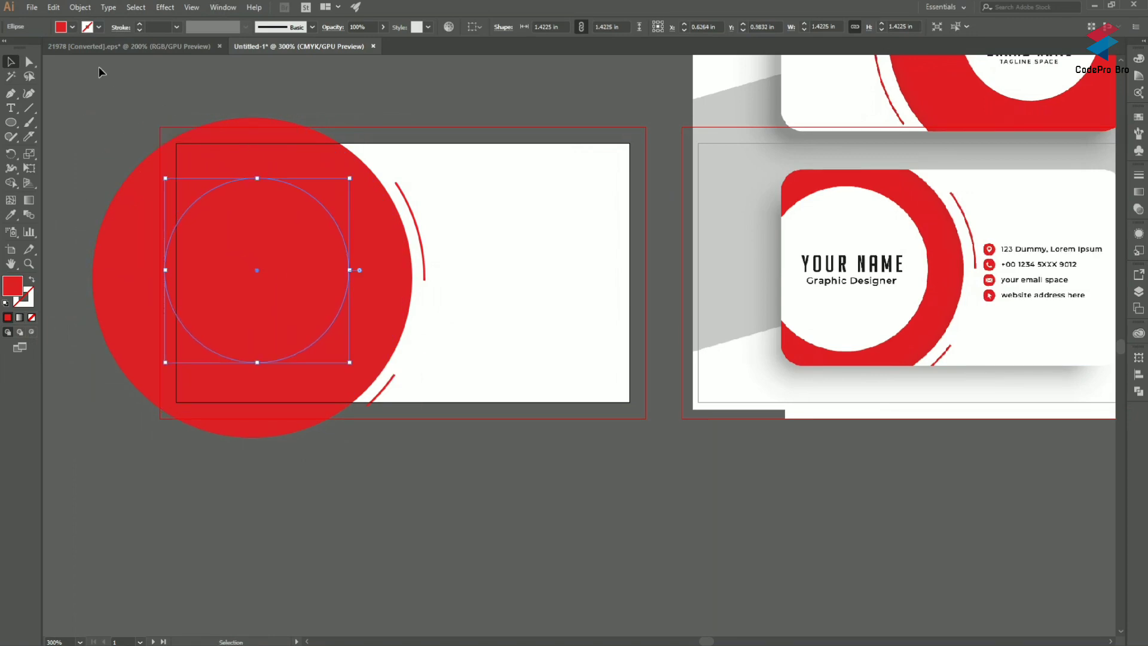
Fill the smaller circle with white and move it slightly left and down within the red circle.
left_click(72, 27)
left_click(22, 48)
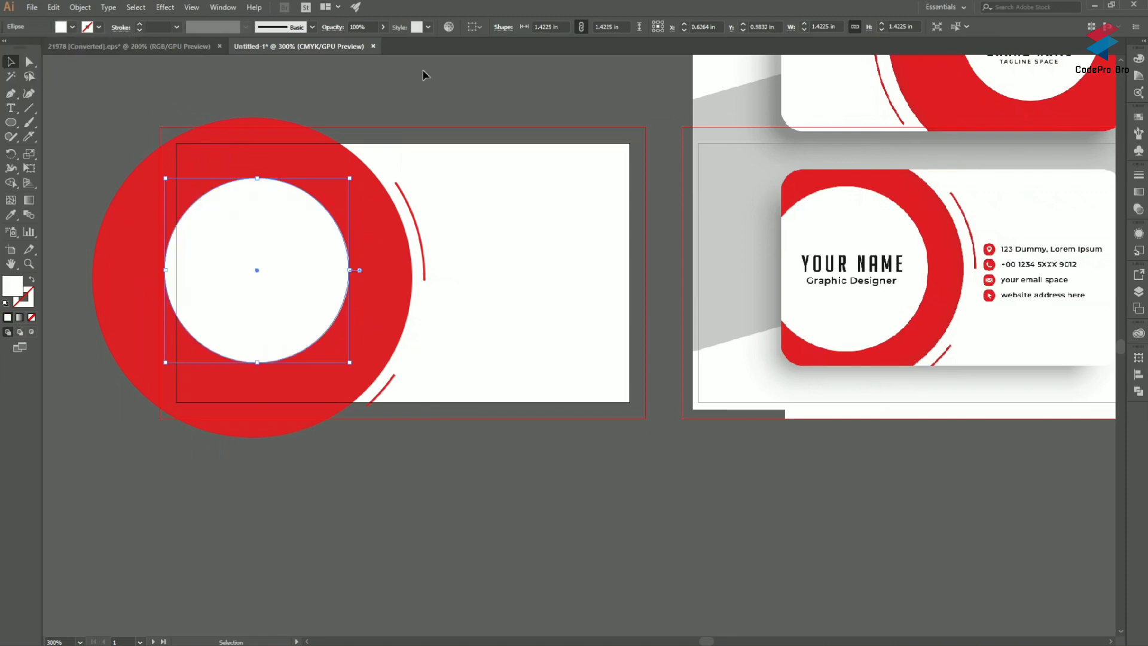
left_click_drag(318, 281, 305, 285)
left_click(512, 297)
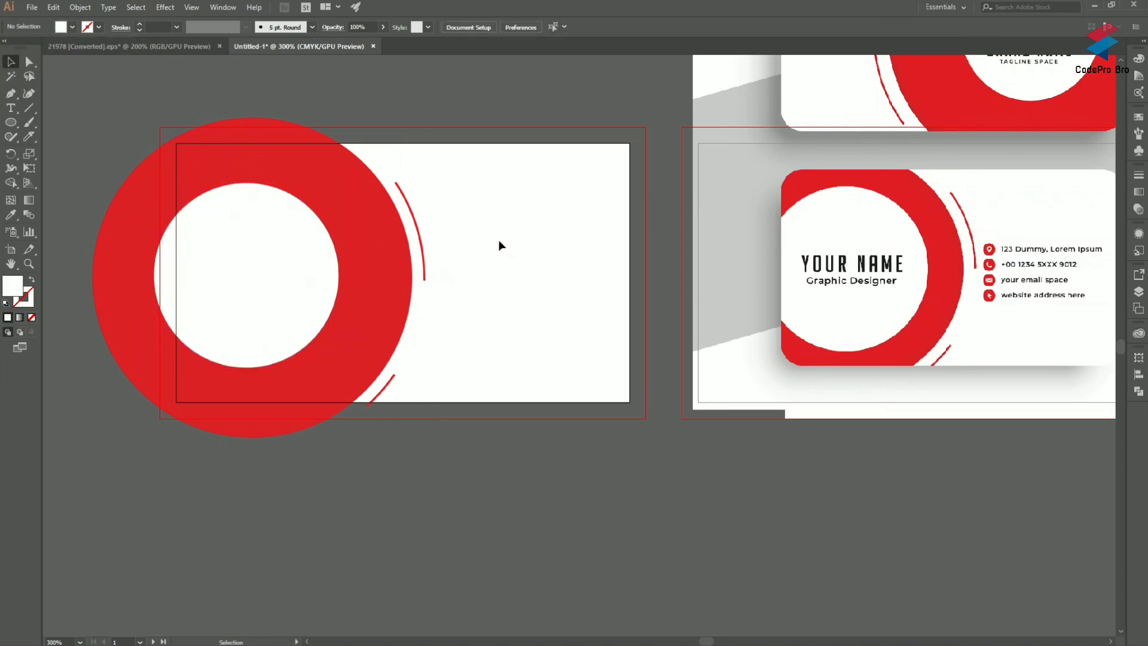
Try to group the red circle with the two arcs.
left_click(424, 248)
left_click(484, 248)
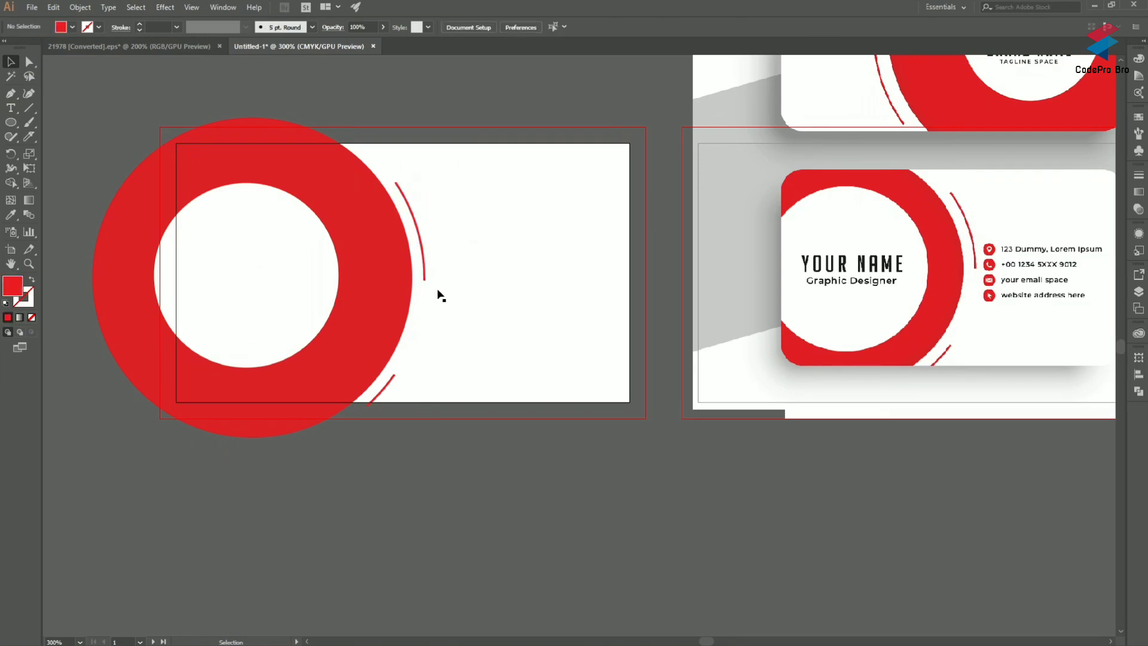
left_click_drag(490, 190, 370, 396)
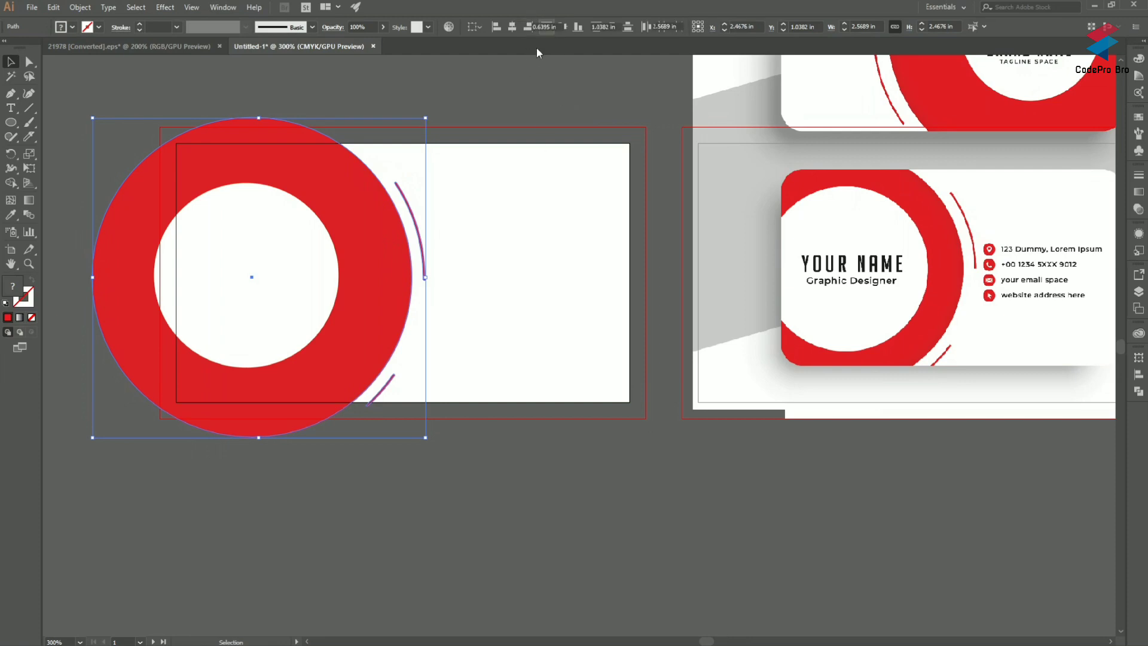
key("ctrl+z")
left_click(494, 249)
left_click(363, 298)
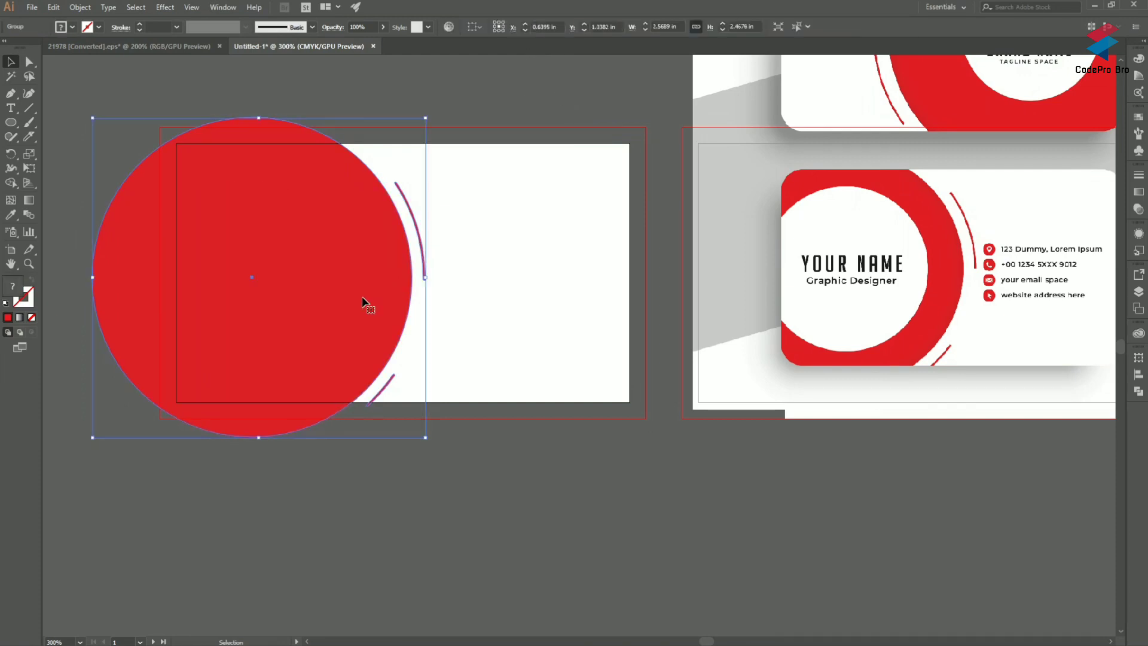
double_click(338, 302)
left_click(293, 296)
key("a")
double_click(473, 297)
left_click_drag(536, 259, 356, 388)
left_click(590, 263)
Enlarge the white circle to about 1.70 in and center it within the red circle.
left_click_drag(333, 275, 357, 280)
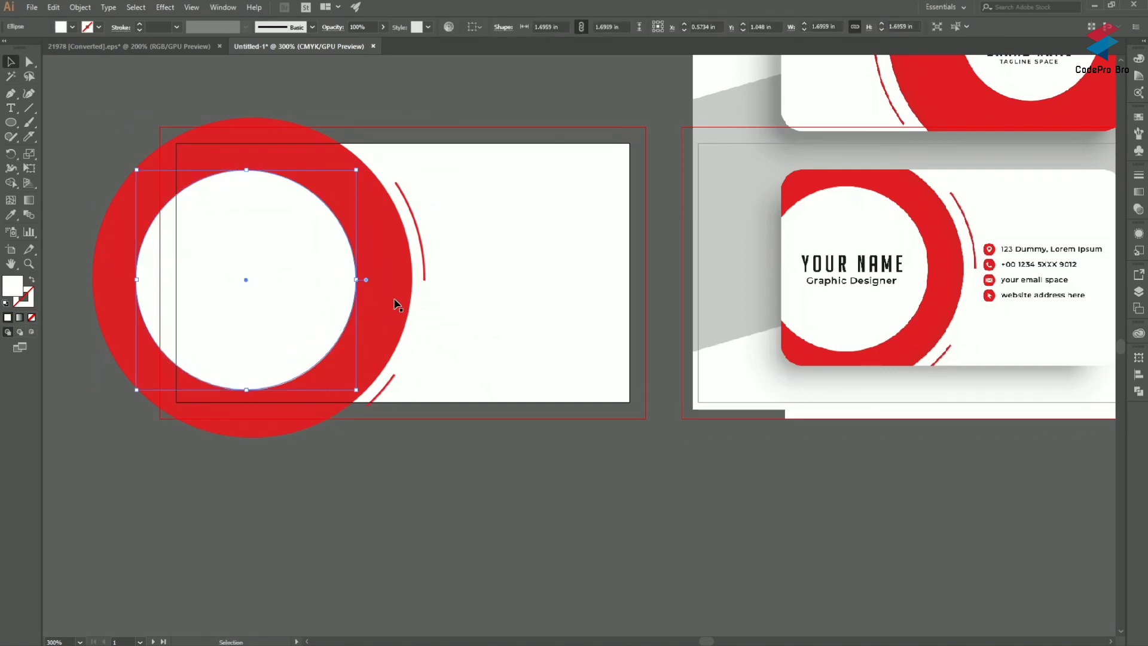
left_click(302, 423)
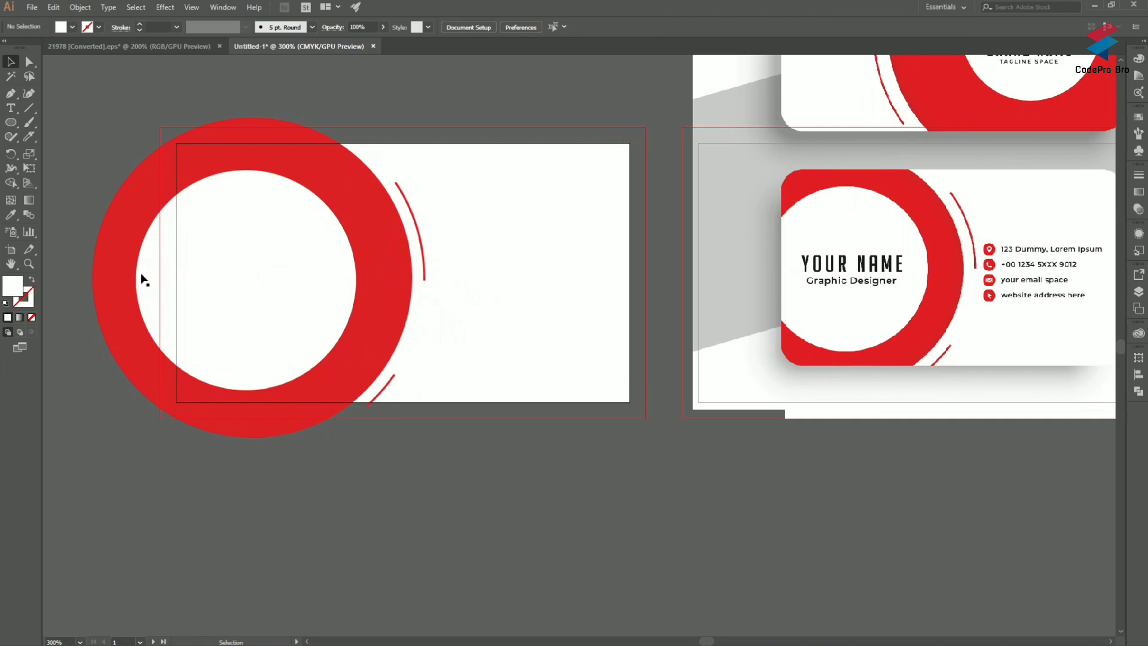
left_click(381, 233)
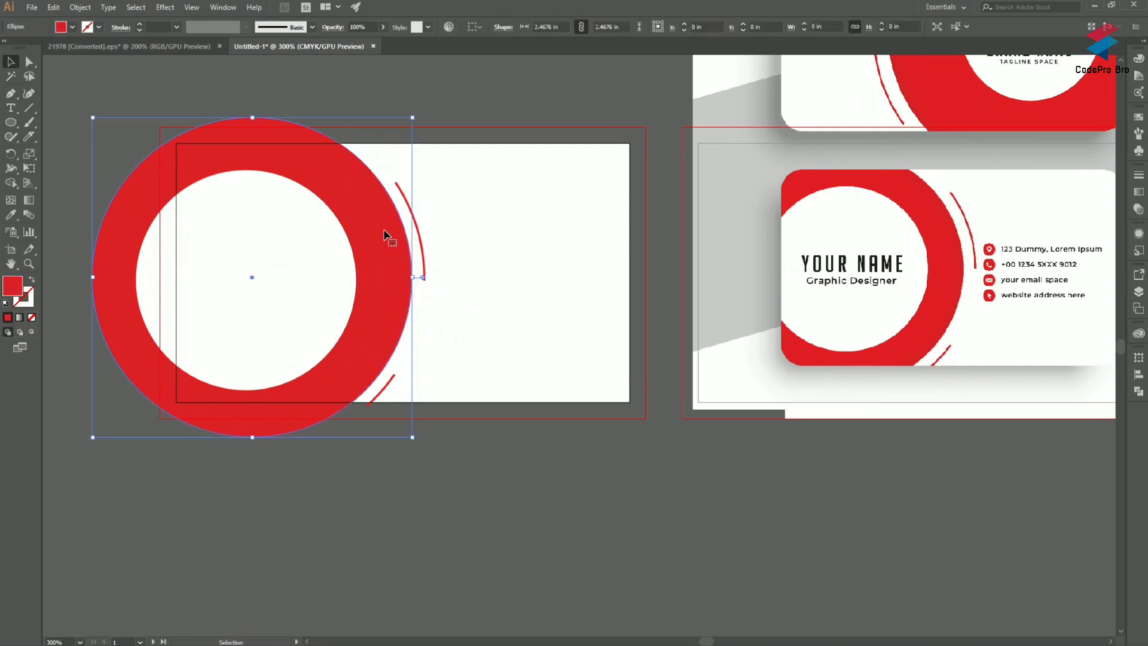
left_click(492, 262)
left_click_drag(345, 275, 350, 275)
left_click(505, 285)
left_click_drag(303, 312, 292, 310)
left_click(387, 314)
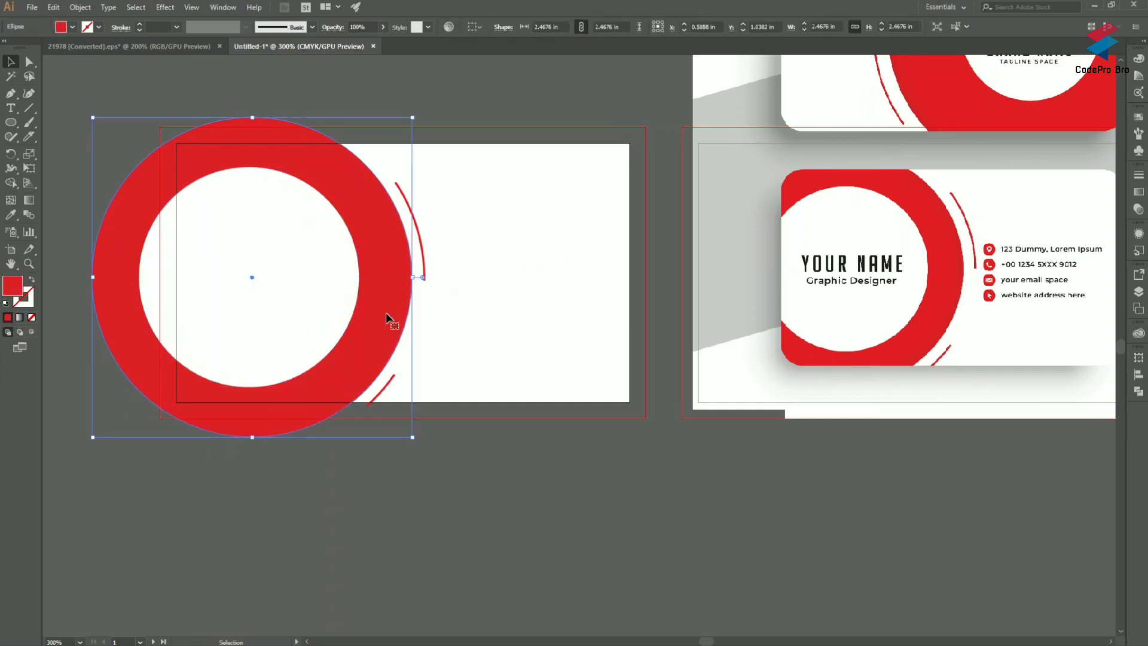
left_click(489, 307)
left_click_drag(292, 302, 296, 303)
left_click(519, 267)
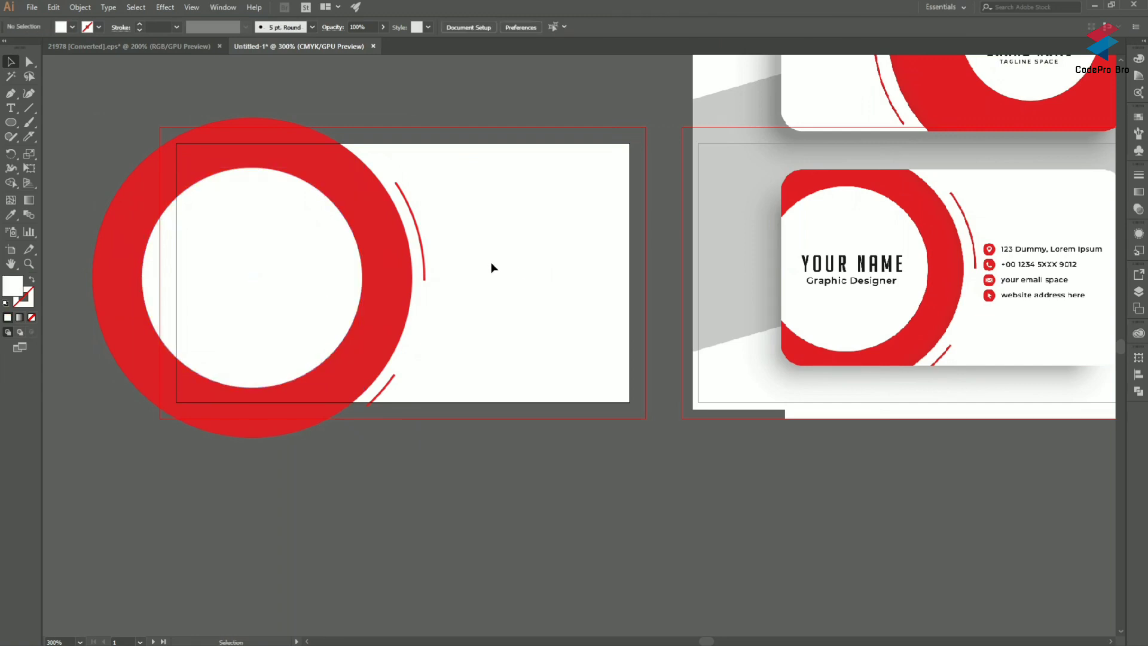
Draw a white rectangle of about 3.5 × 1.99 in covering the first artboard.
scroll(891, 258, "left", 3)
scroll(239, 225, "right", 6)
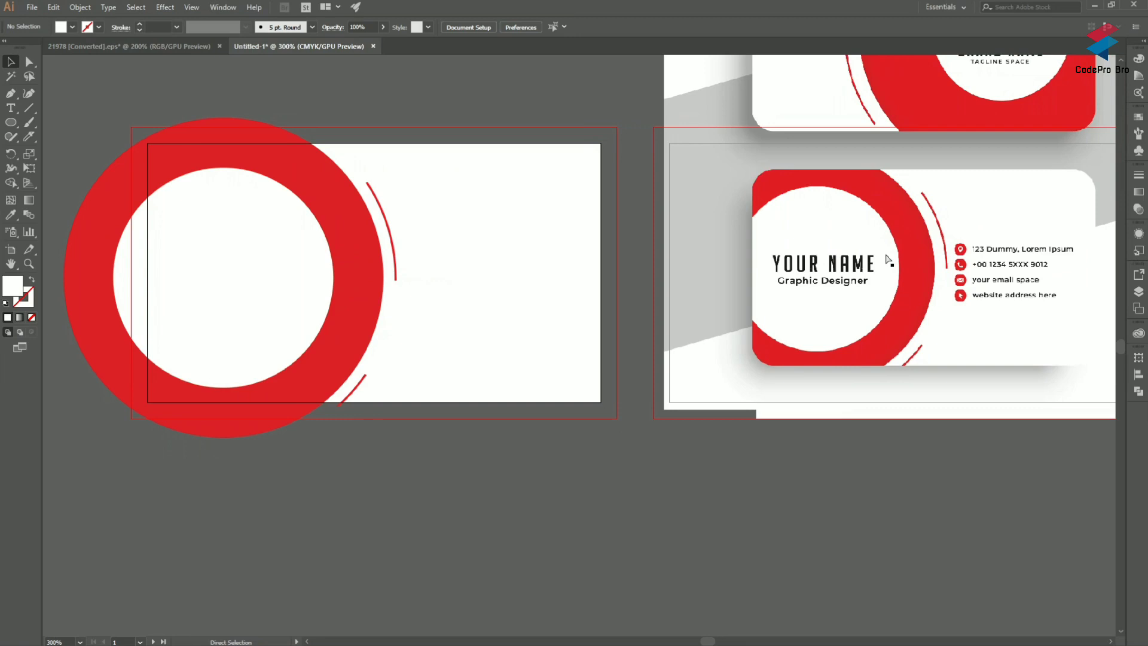
left_click_drag(11, 122, 36, 124)
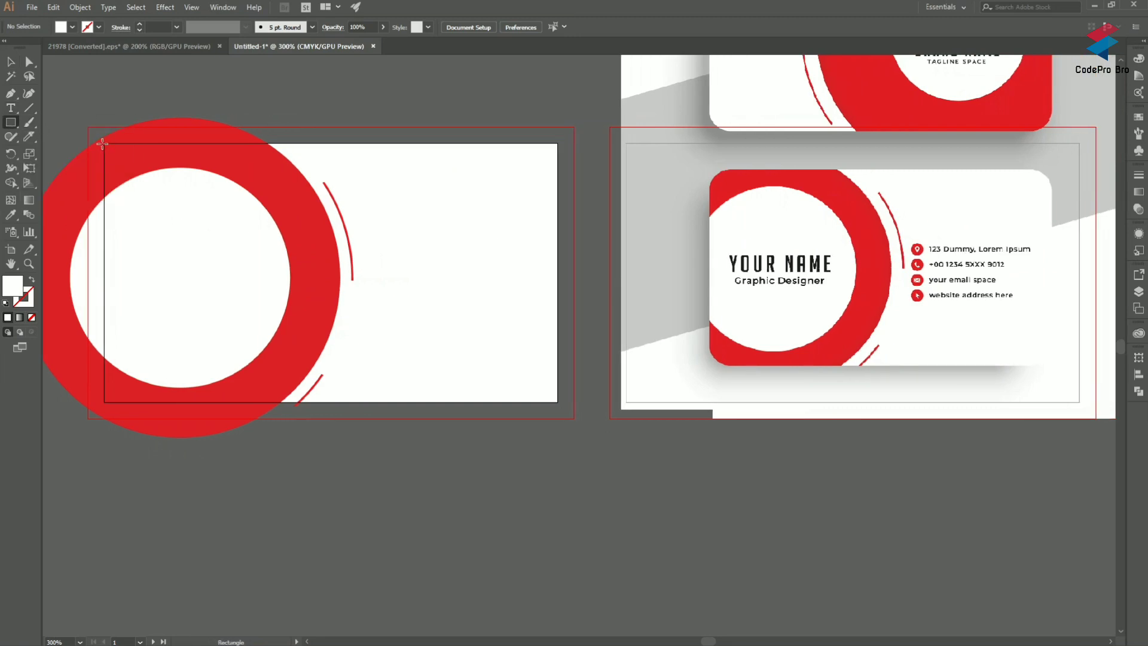
left_click_drag(104, 143, 557, 401)
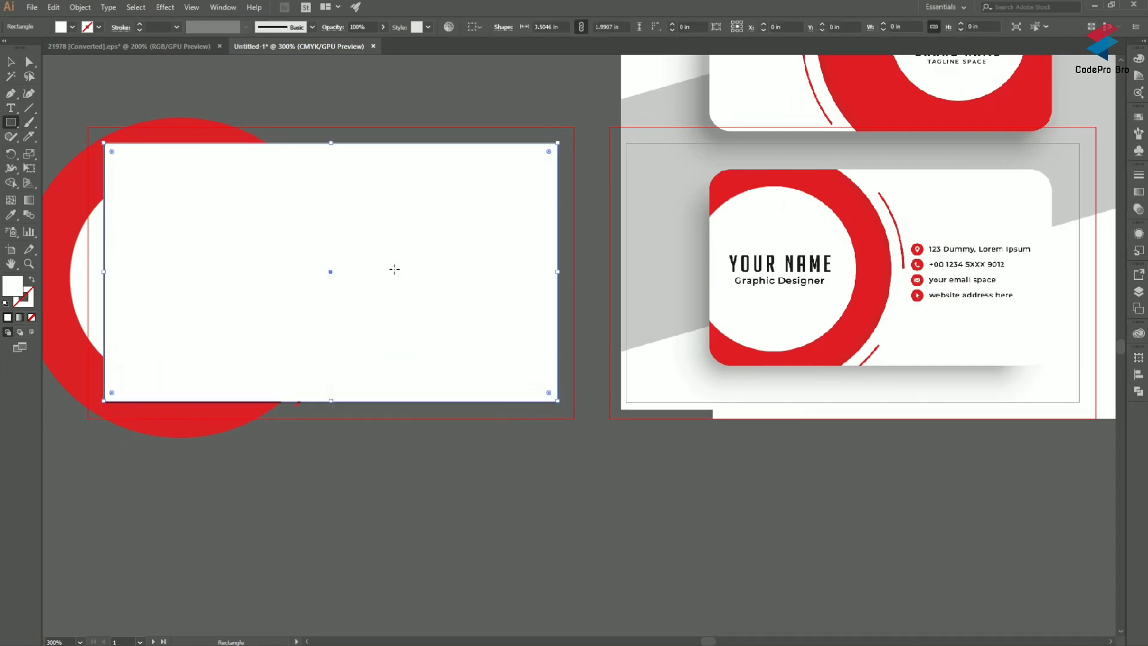
Select the rectangle with all circles and arcs and make a clipping mask from them.
left_click(10, 61)
left_click(103, 88)
left_click_drag(71, 107, 554, 458)
right_click(332, 228)
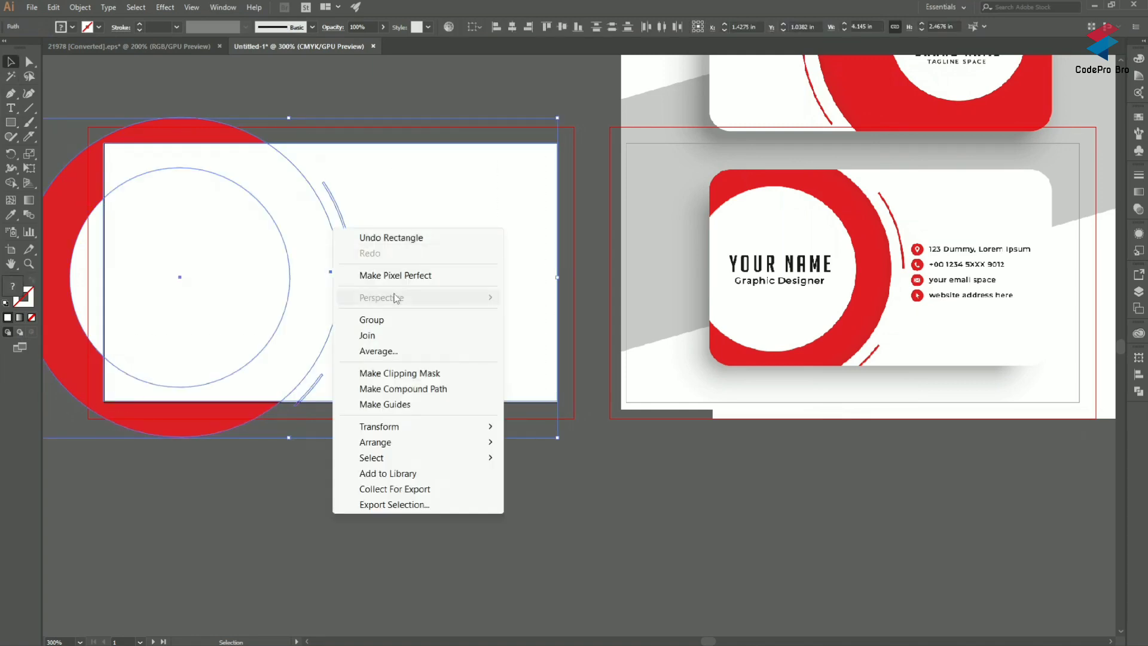
left_click(405, 373)
left_click(325, 443)
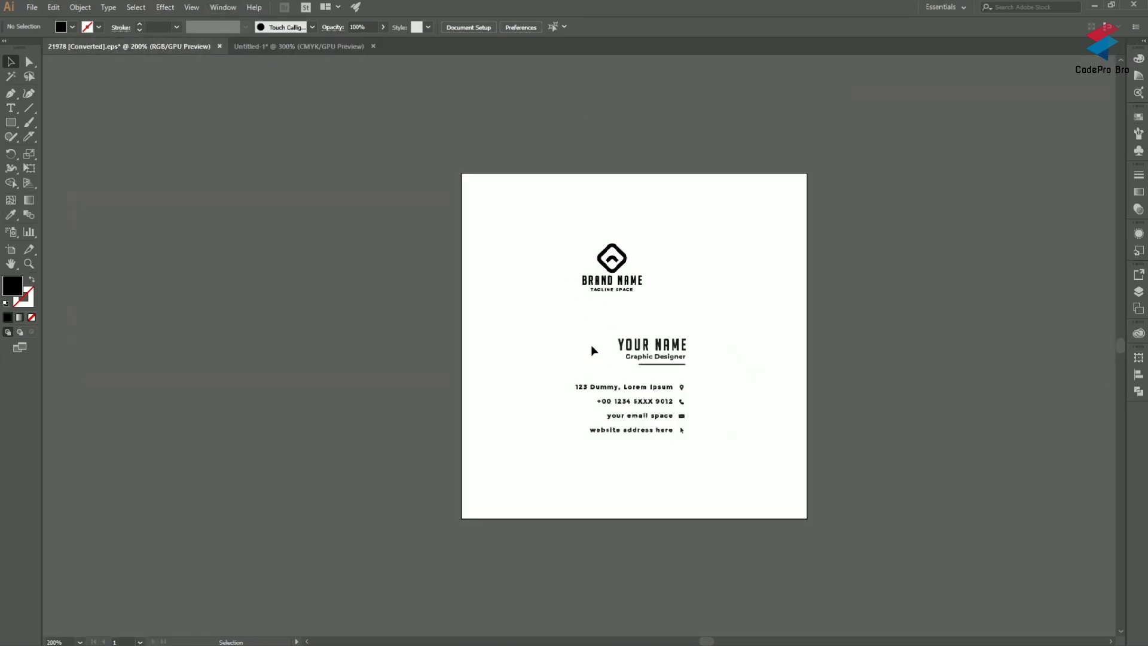
Copy the YOUR NAME and Graphic Designer text block from the 21978 document and place it inside the card's white circle.
left_click_drag(591, 345, 720, 374)
left_click_drag(661, 333, 201, 267)
scroll(233, 273, "left", 2)
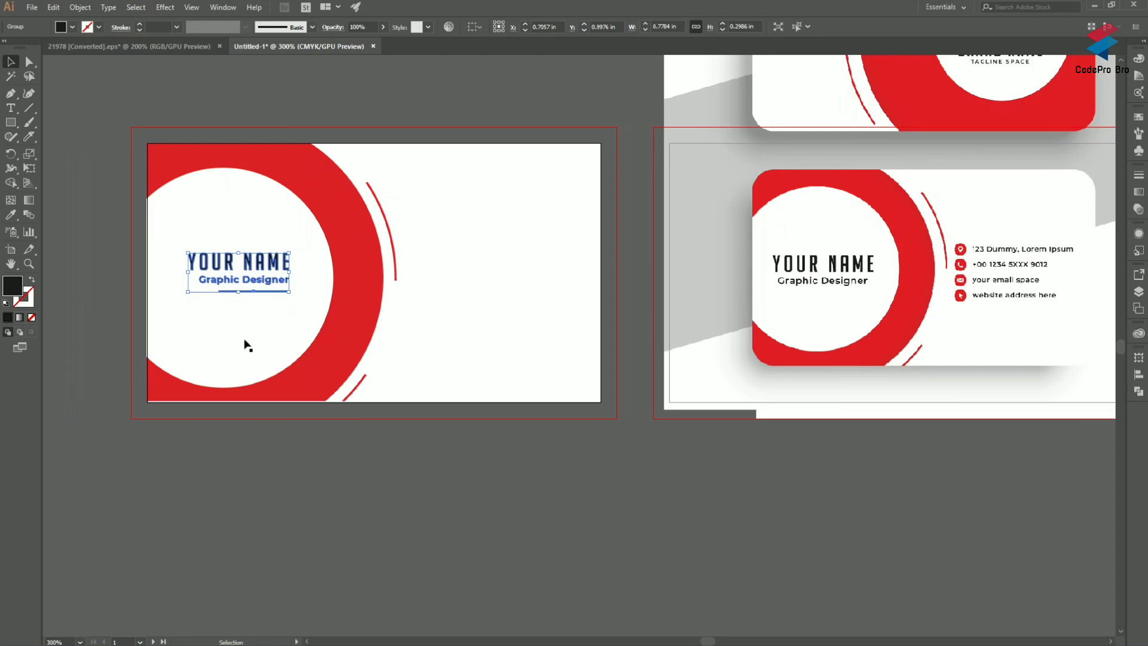
Ungroup the pasted text block and delete the line under Graphic Designer.
right_click(253, 279)
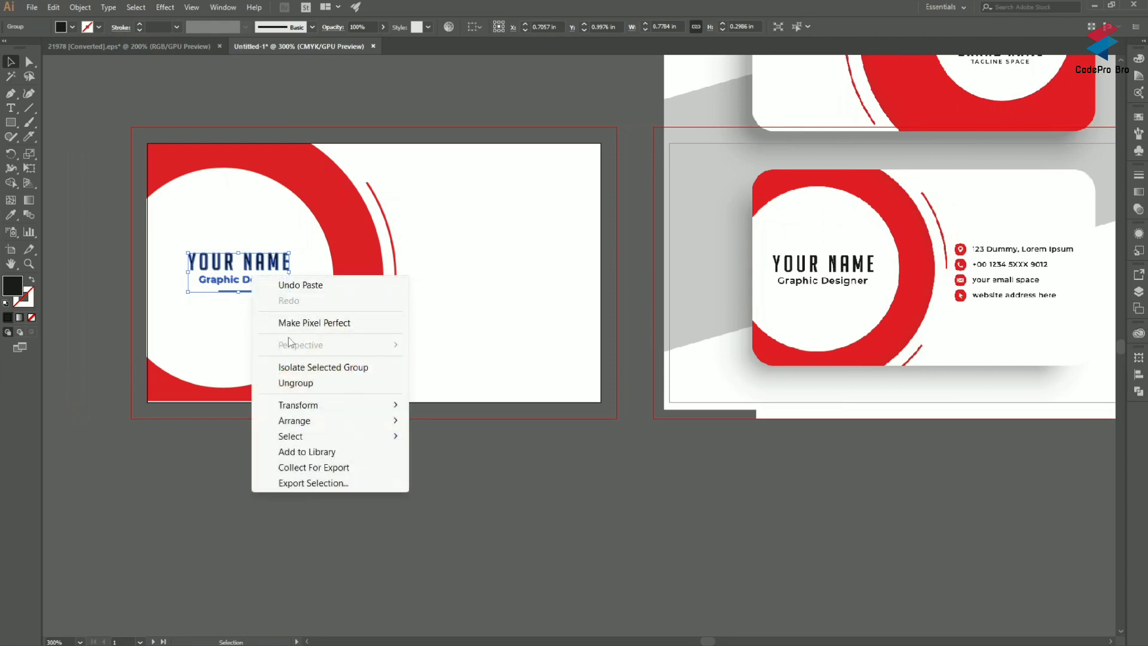
left_click(299, 381)
left_click(261, 303)
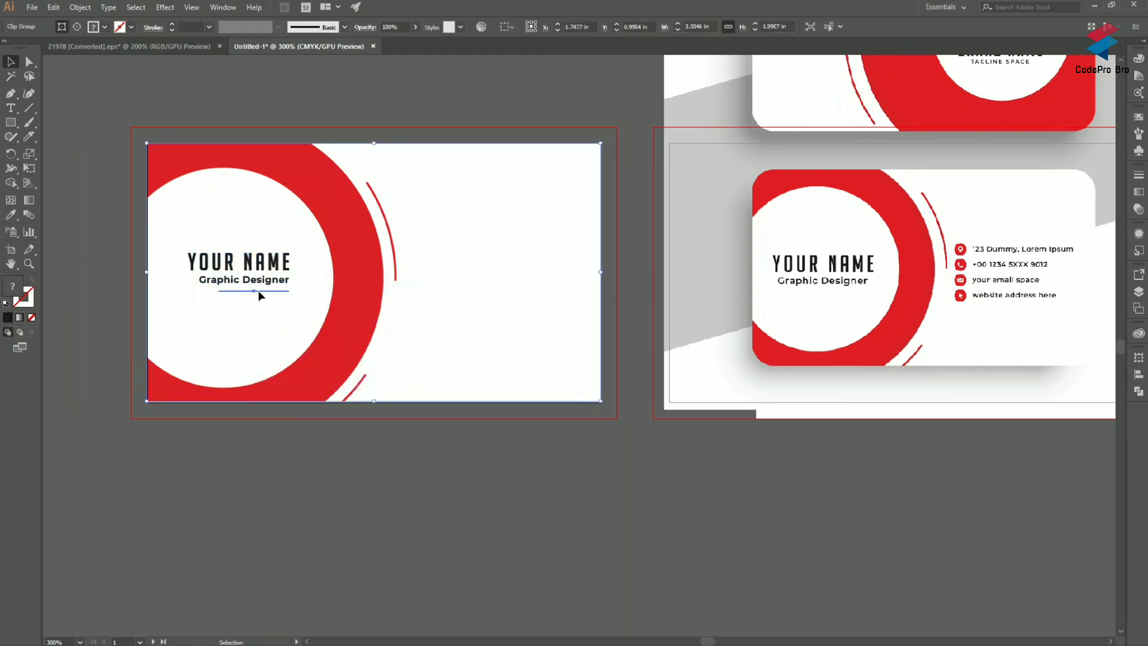
left_click(259, 296)
key("Delete")
Center YOUR NAME and Graphic Designer on each other and enlarge them together to about 1.05 in wide inside the white circle.
left_click(263, 280)
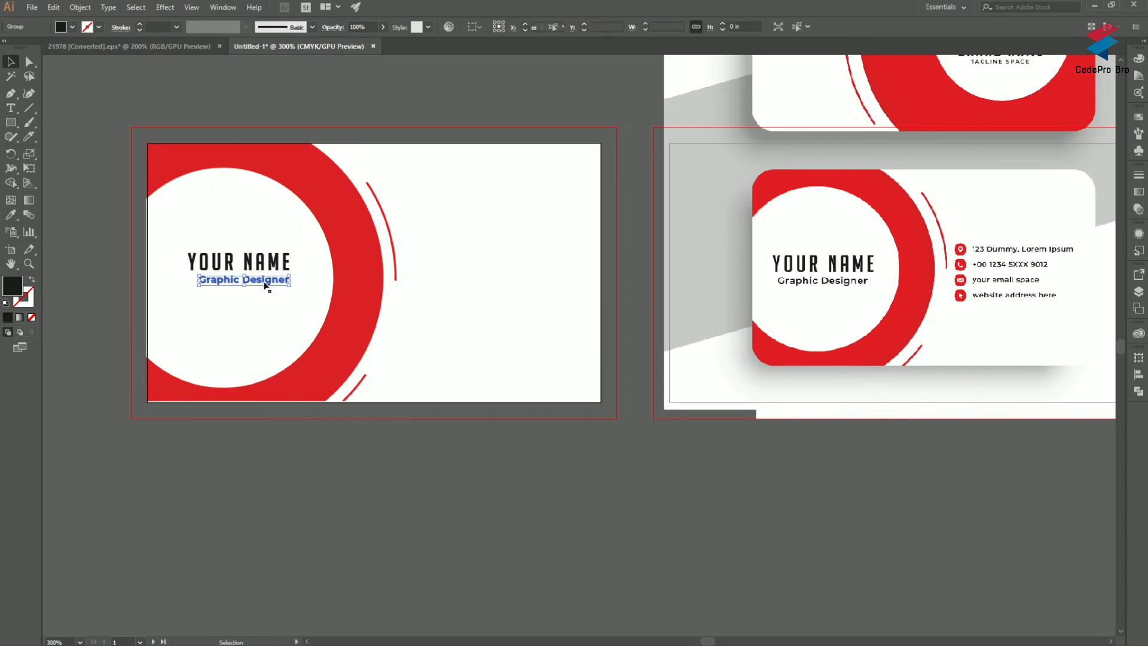
left_click(251, 262, "shift")
left_click(513, 26)
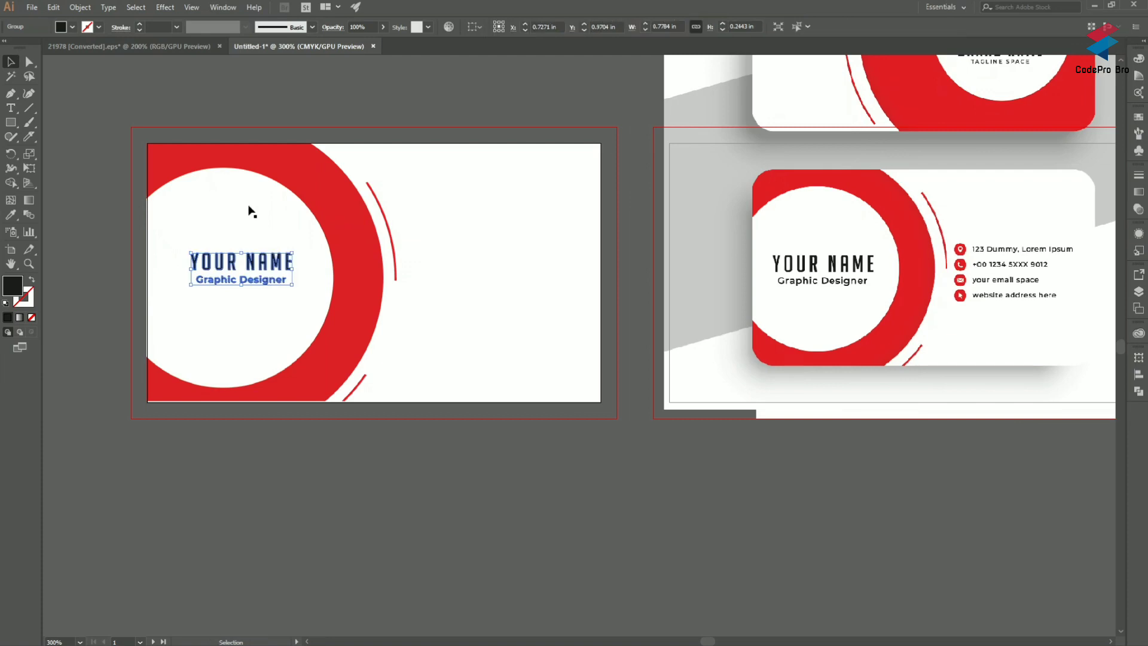
mouse_move(294, 286)
left_mouse_down()
mouse_move(318, 304)
mouse_move(265, 281)
mouse_move(304, 277)
left_mouse_up()
left_click(83, 106)
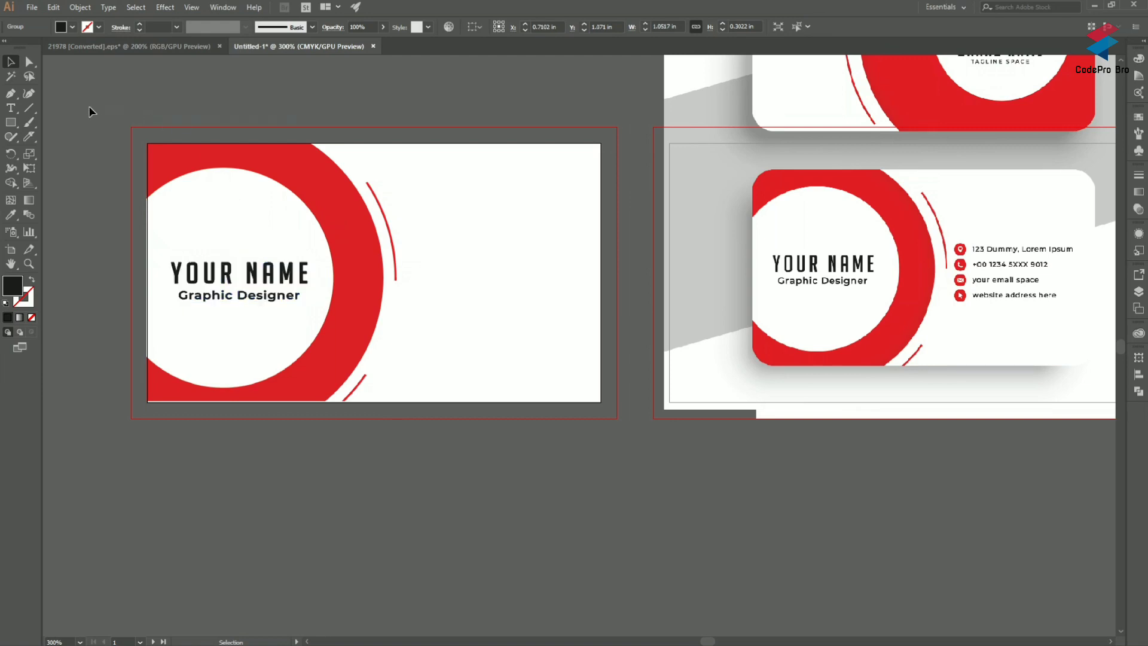
Move the front reference image across the second artboard to separate it from the copy behind it.
scroll(415, 252, "right", 4)
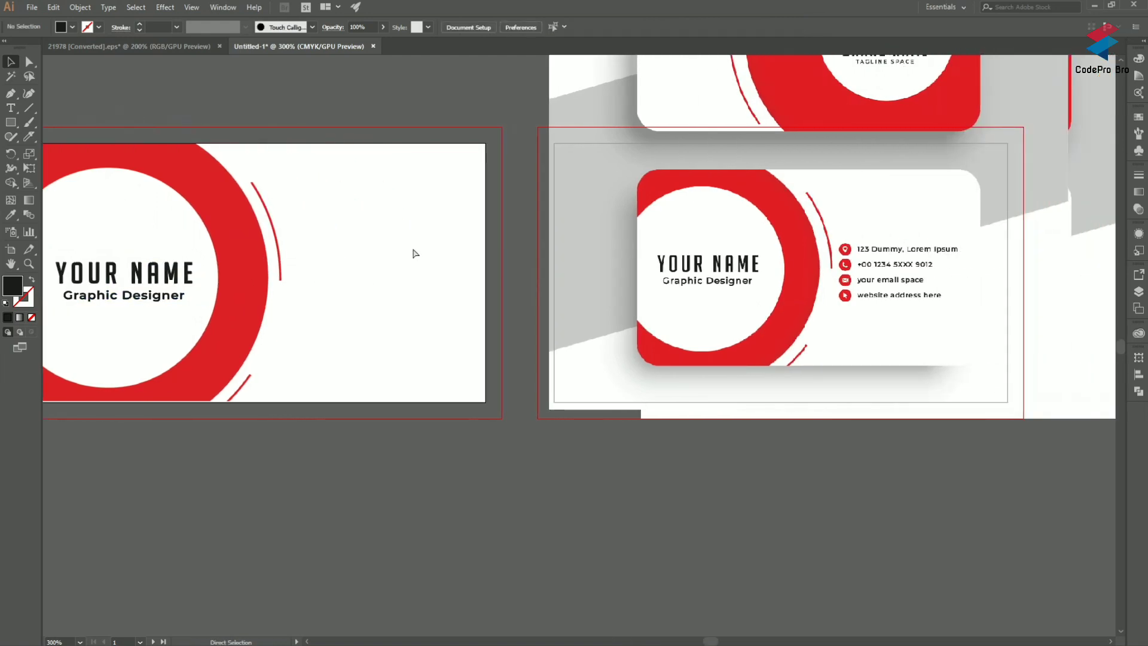
scroll(416, 253, "right", 4)
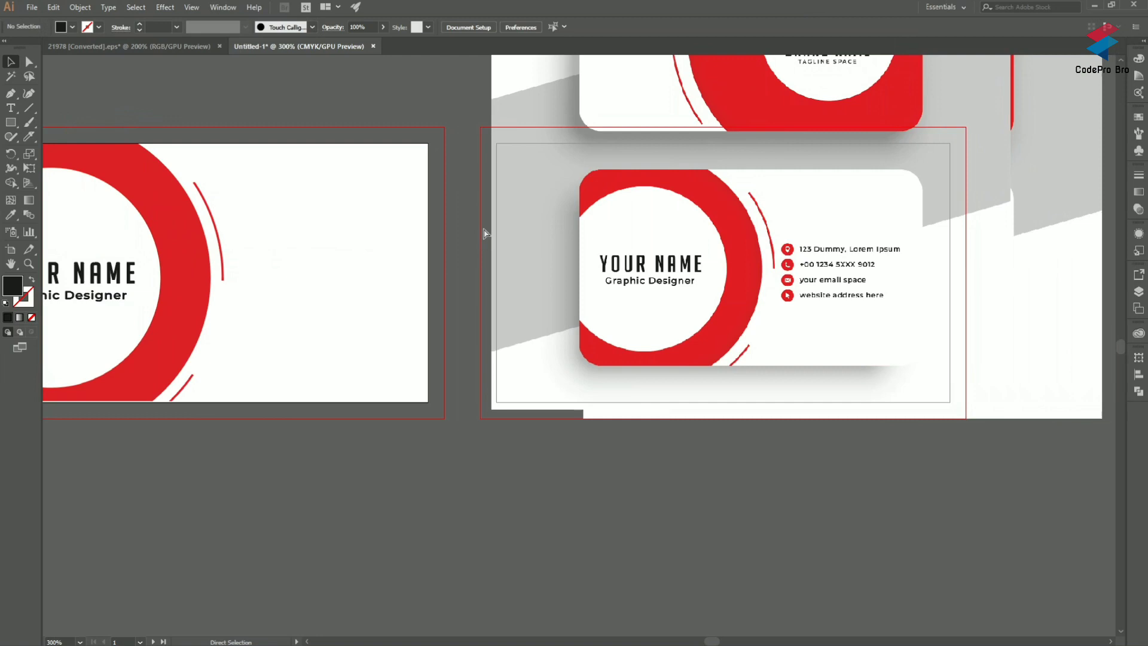
left_click_drag(768, 61, 758, 178)
scroll(724, 218, "up", 8)
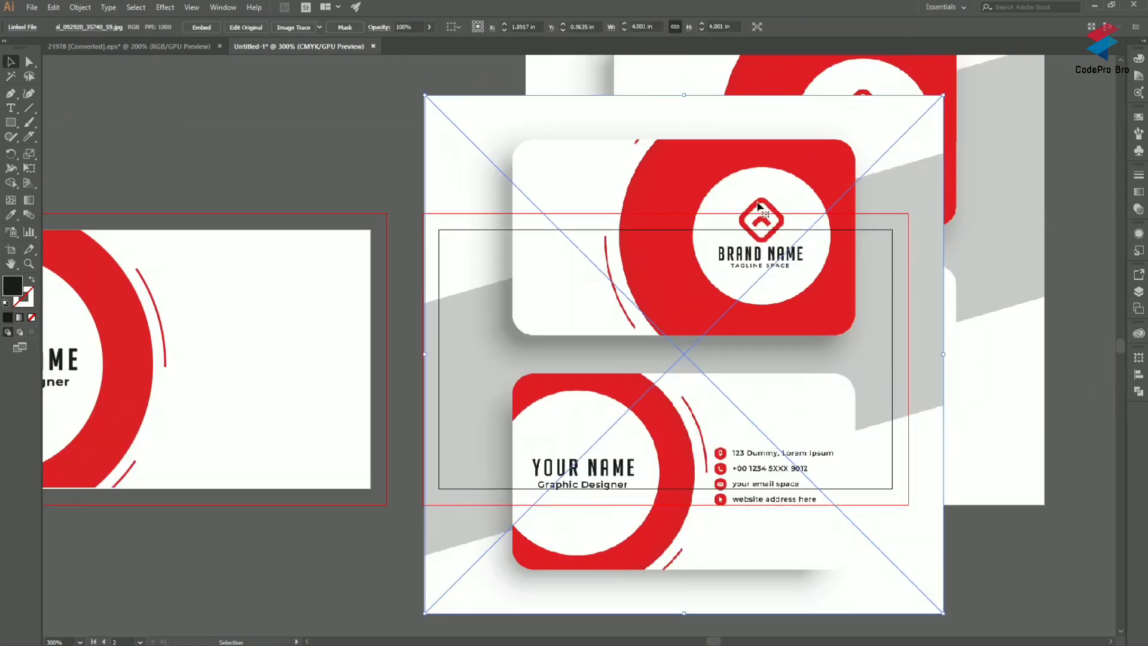
scroll(722, 218, "down", 7)
scroll(722, 216, "up", 1)
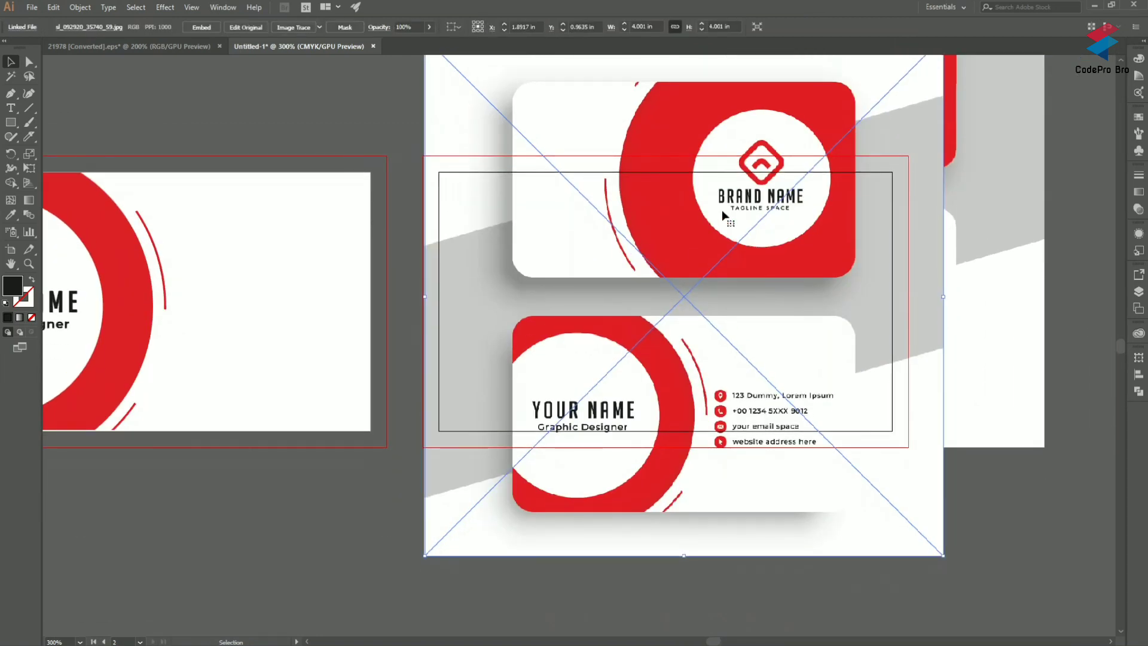
scroll(721, 214, "down", 3)
scroll(675, 204, "left", 6)
scroll(675, 204, "right", 5)
left_click_drag(673, 215, 896, 224)
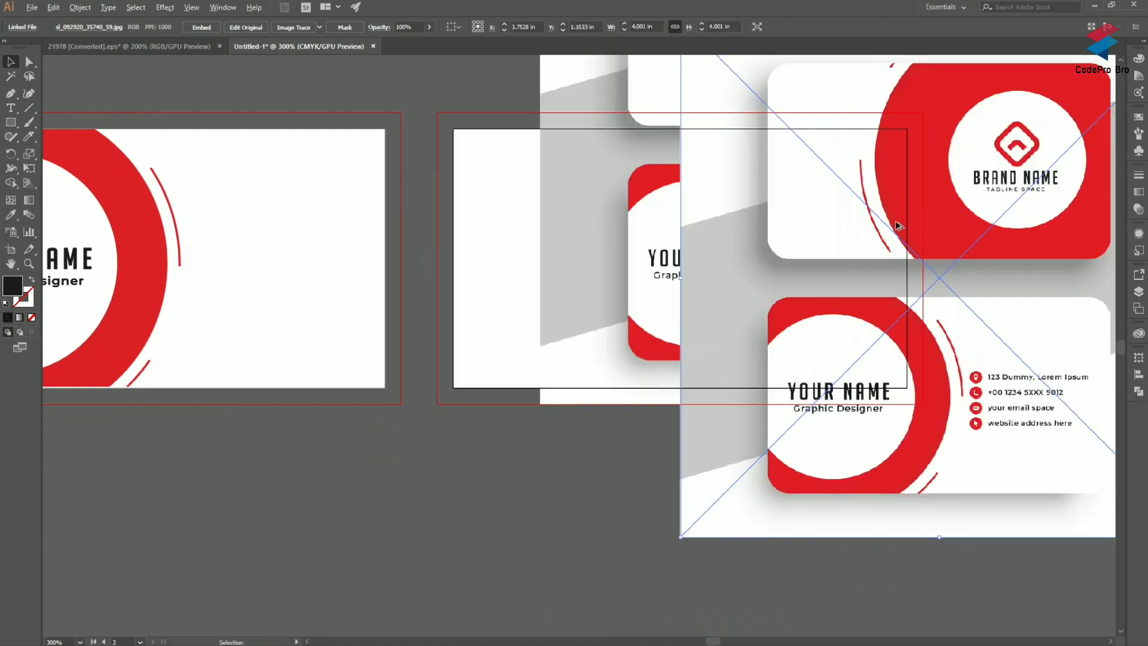
scroll(895, 224, "down", 2)
left_click_drag(1015, 157, 823, 300)
Delete the duplicate reference image and move the remaining one beneath the first card, off the second artboard.
left_click(956, 206)
key("Delete")
left_click_drag(760, 356, 543, 334)
left_click(591, 203)
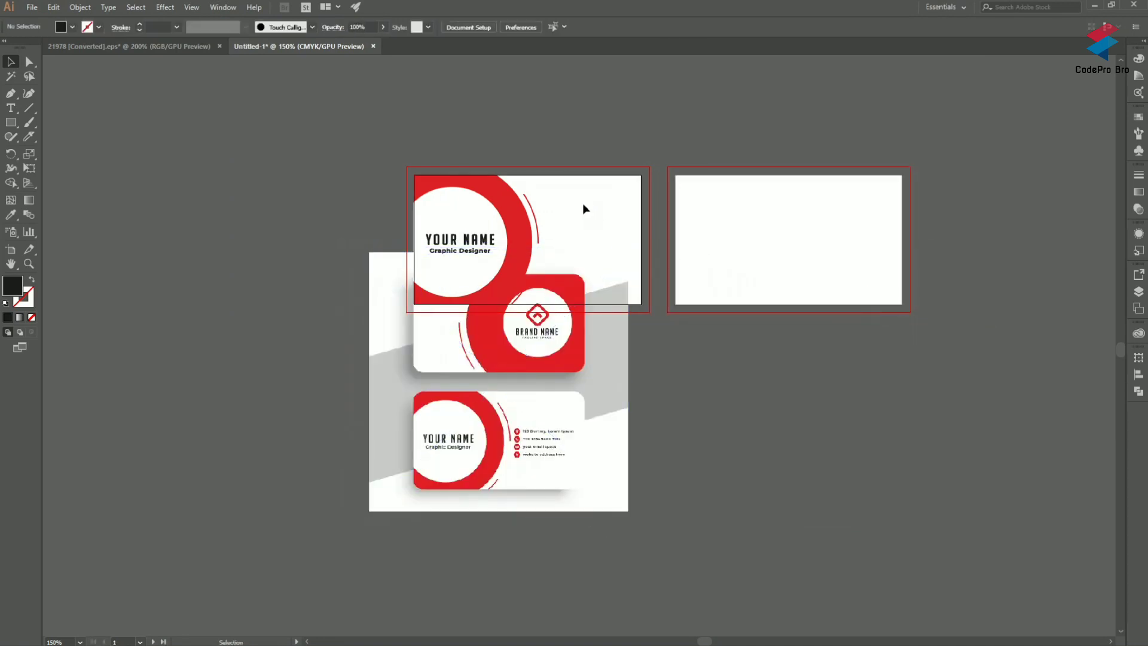
Duplicate the clipped card background onto the second artboard and move the reference image to the lower left of the first card.
left_click(536, 208)
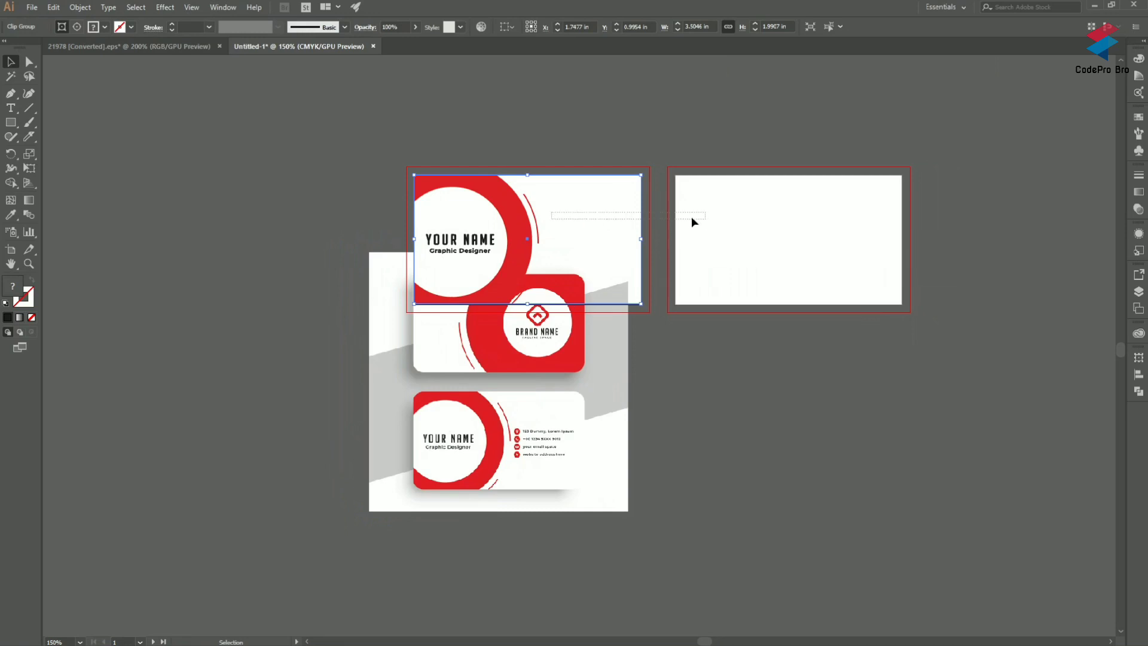
left_click(562, 202)
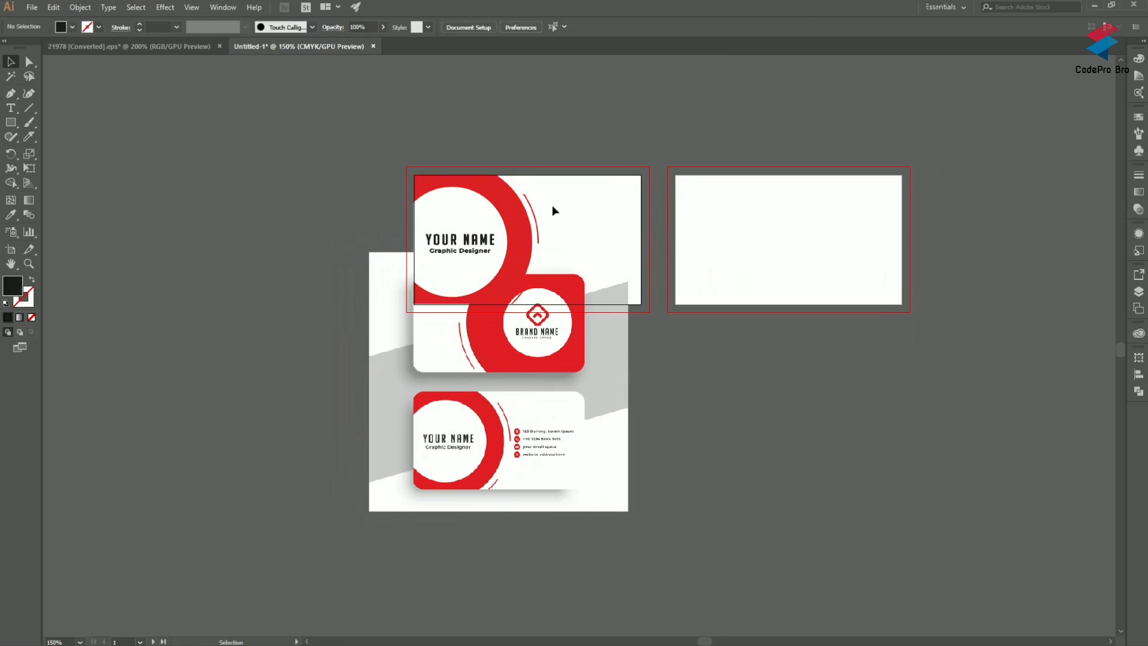
left_click_drag(545, 405, 270, 404)
left_click(733, 453)
left_click_drag(538, 240, 708, 247)
left_click_drag(258, 422, 510, 419)
left_click_drag(333, 415, 222, 402)
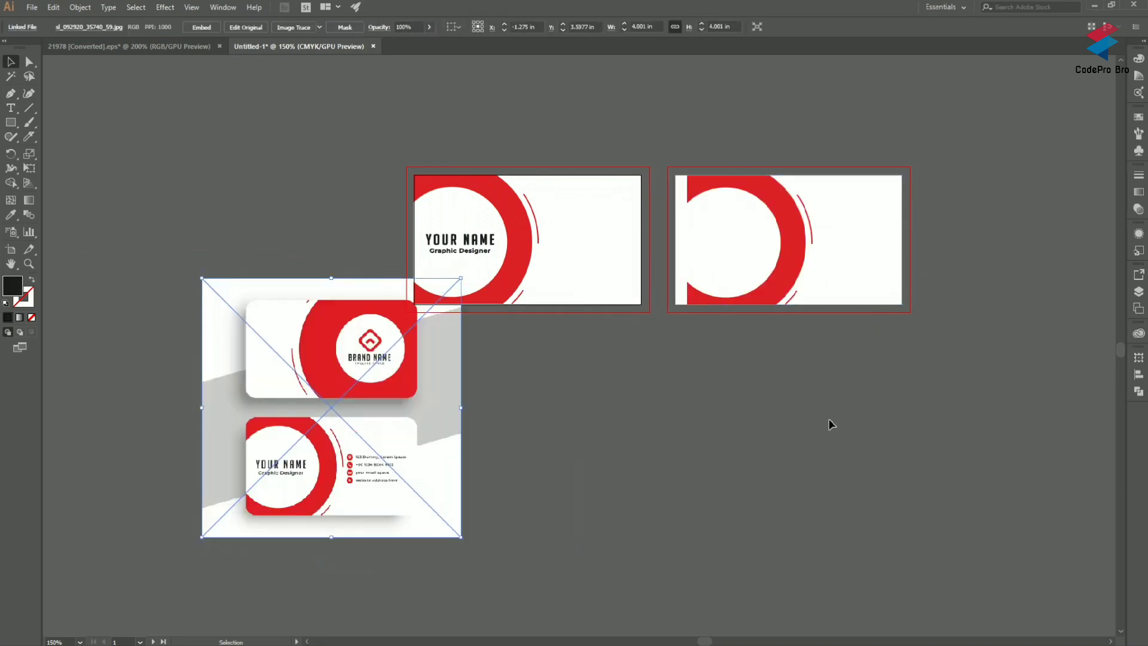
Release the clipping mask of the background copy on the second artboard.
left_click(835, 275)
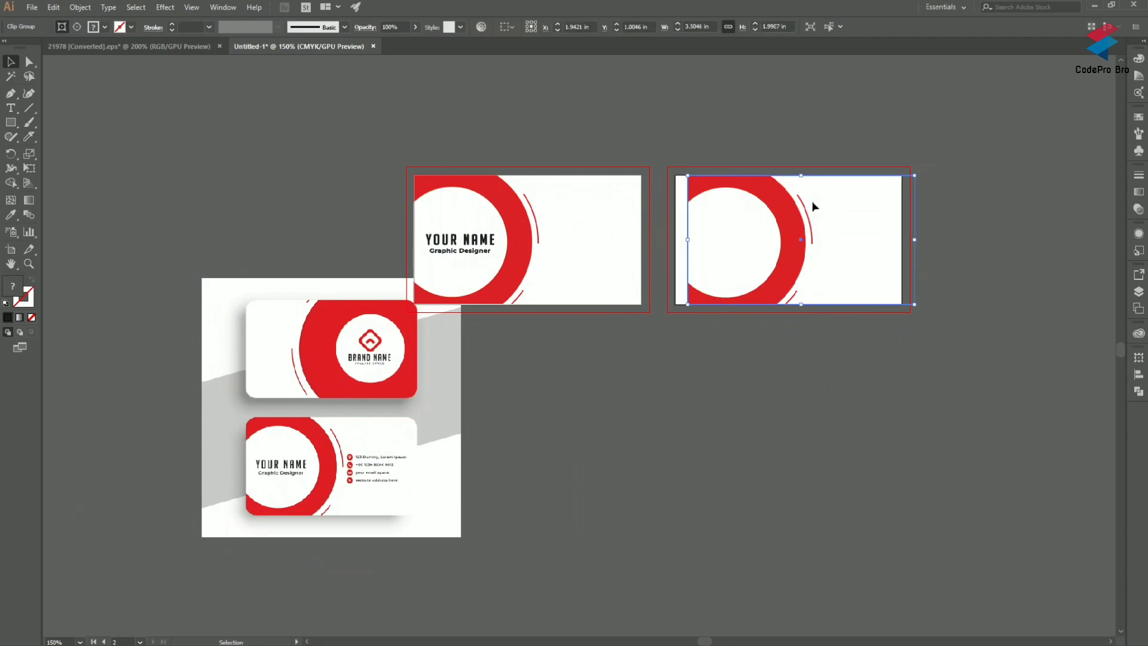
left_click(812, 201)
right_click(812, 201)
left_click(873, 306)
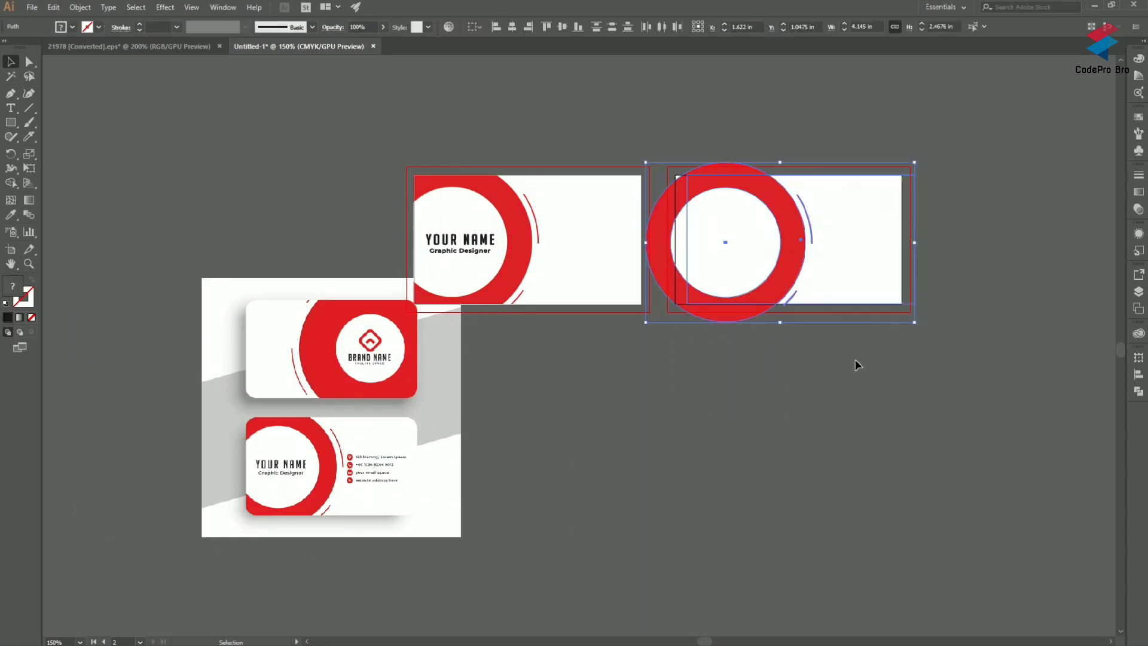
Reflect the released circles and arcs across the vertical axis at 90°.
scroll(801, 371, "up", 2)
right_click(832, 282)
mouse_move(849, 475)
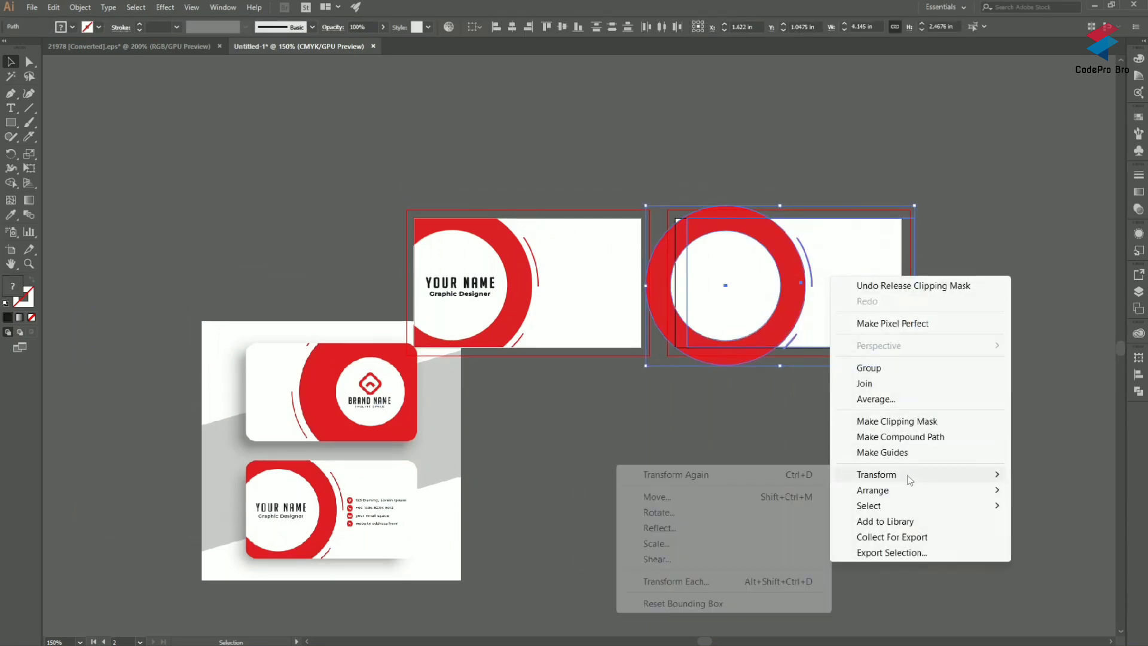
left_click(721, 530)
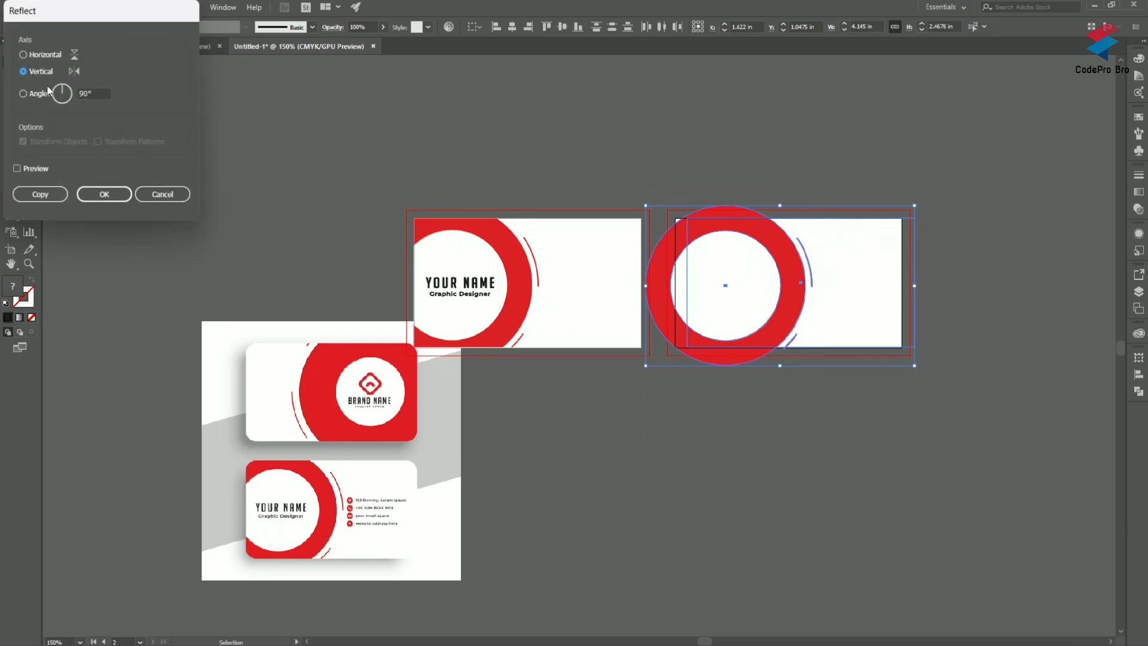
left_click(104, 194)
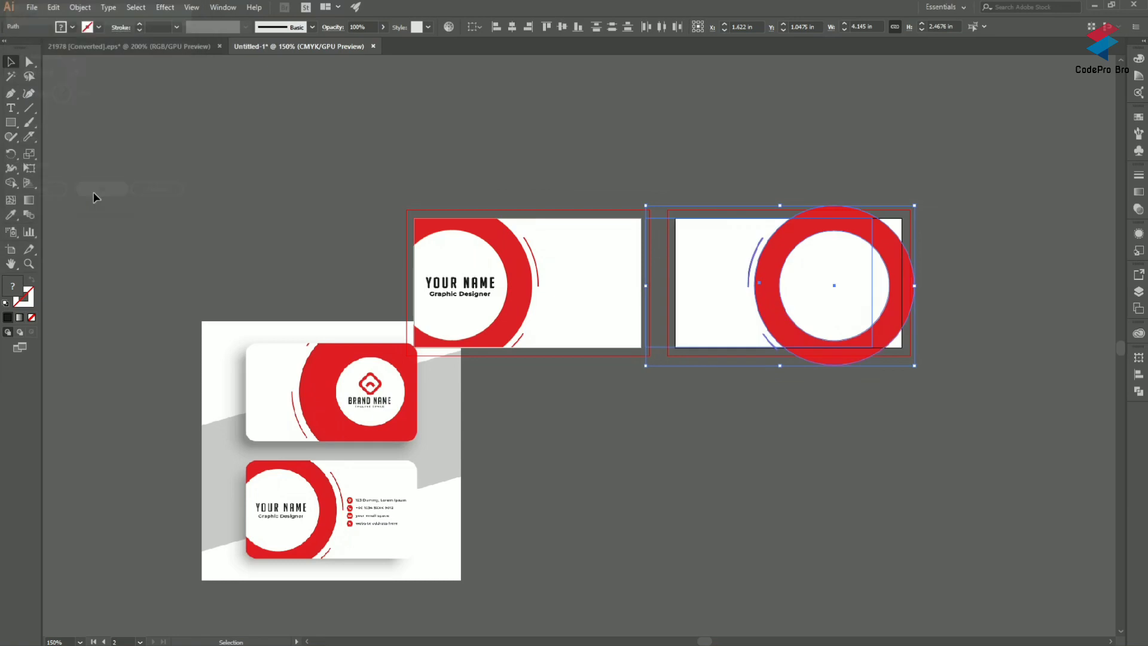
left_click(687, 132)
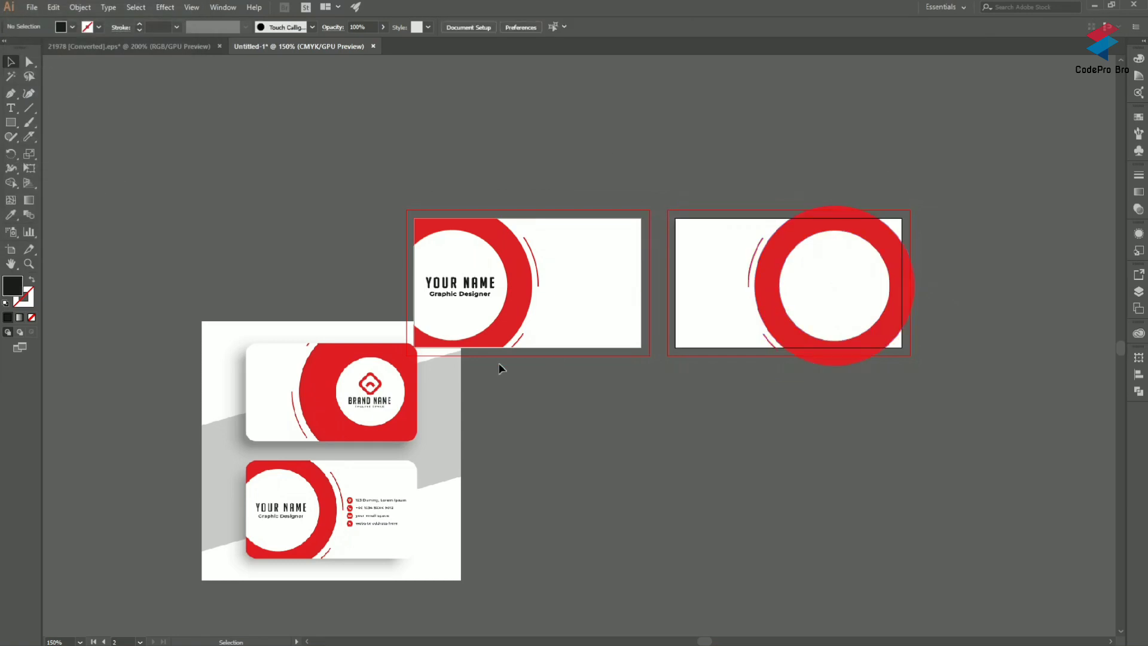
Shift the red circle with its arcs toward the middle of the second card and place the white circle back inside it.
scroll(499, 364, "down", 2)
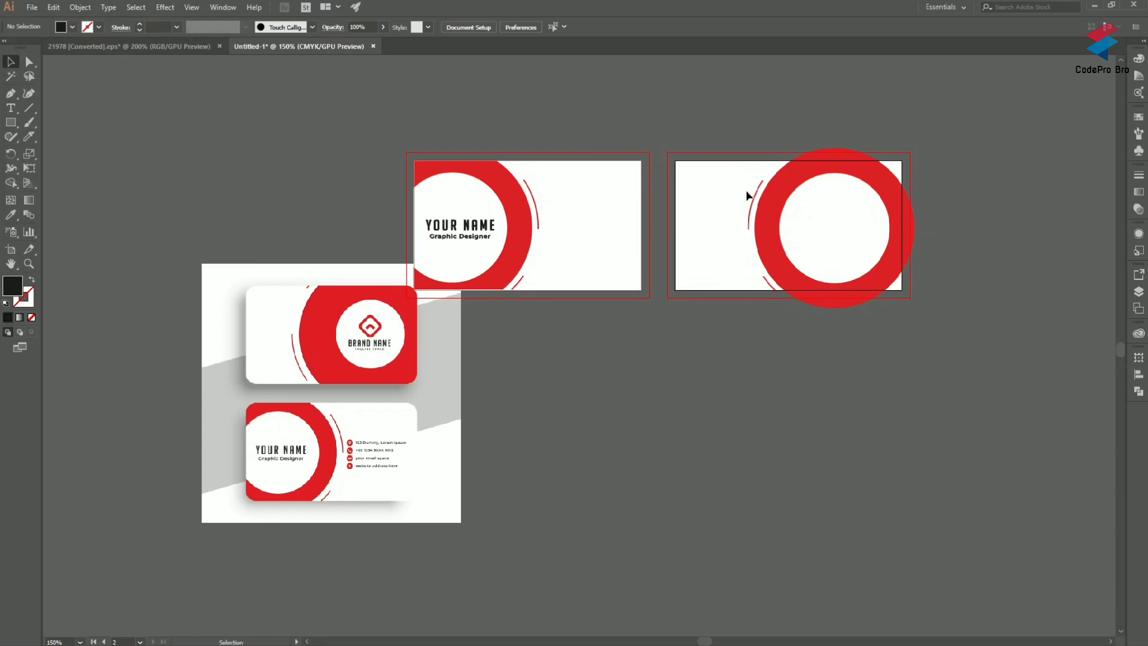
scroll(746, 195, "up", 1)
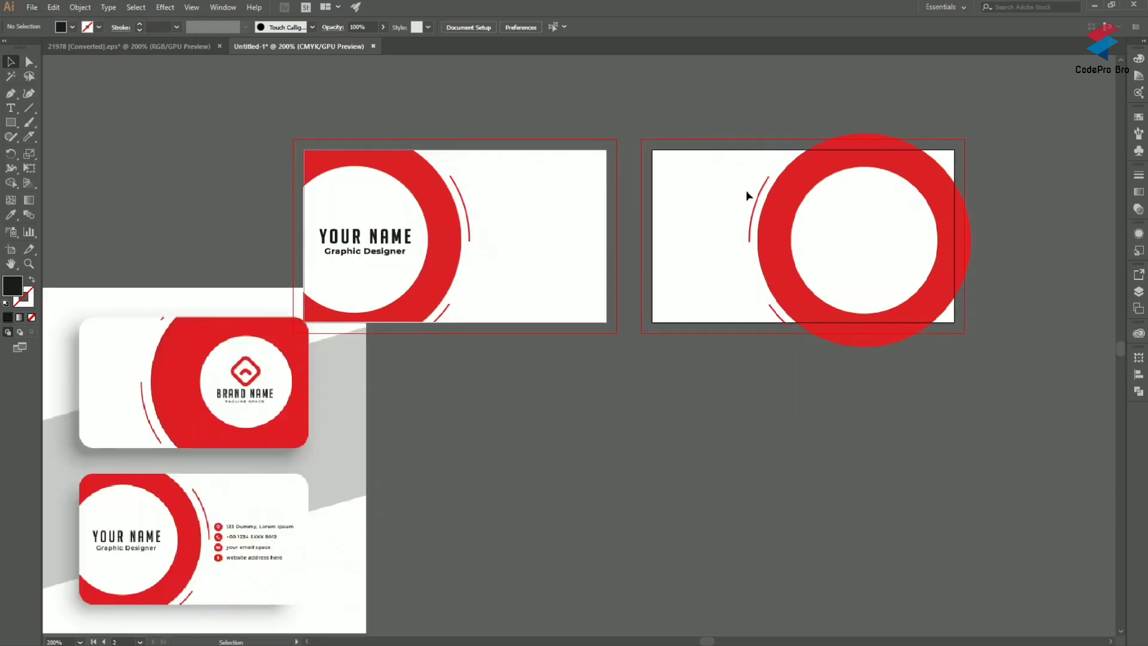
left_click(783, 323)
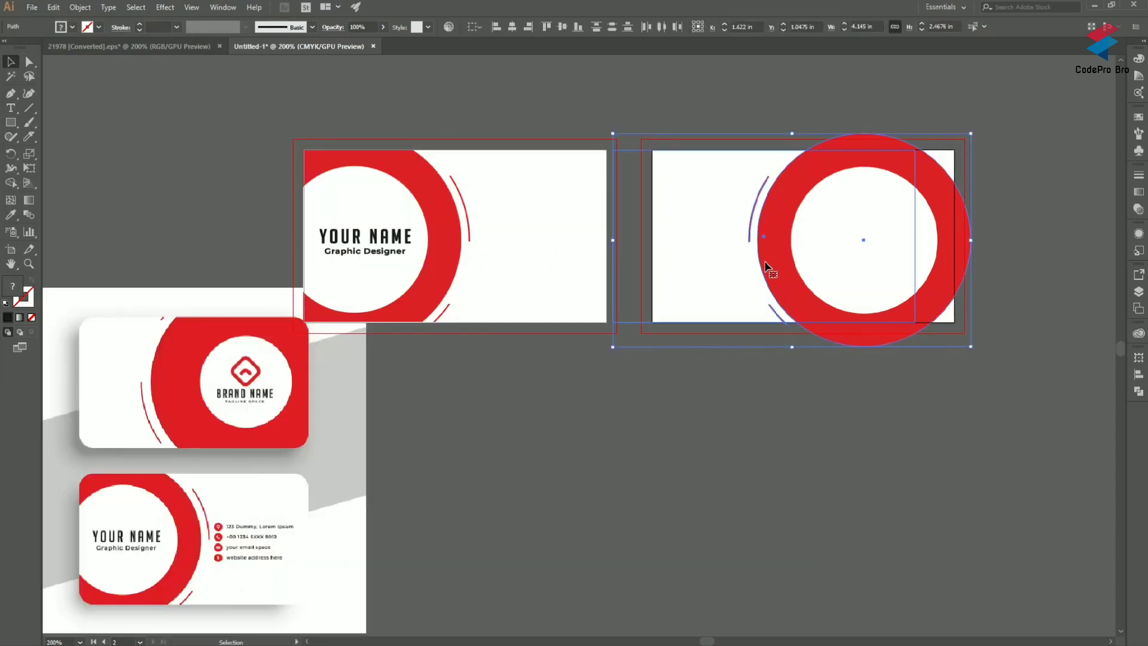
left_click_drag(771, 241, 730, 245)
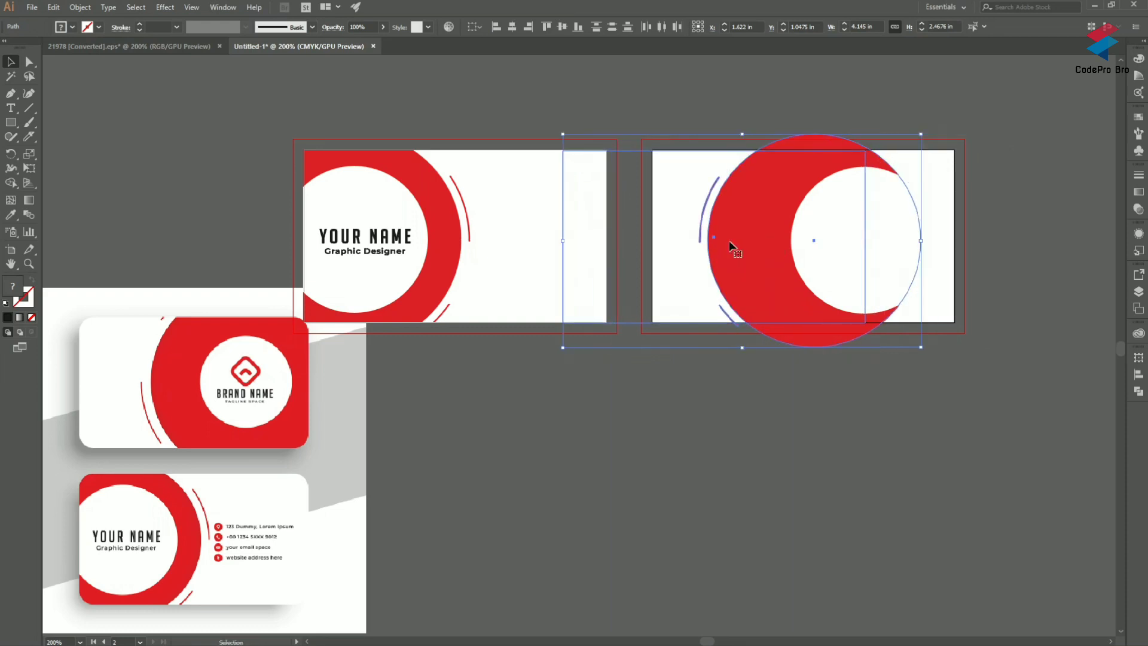
left_click(1042, 179)
left_click_drag(885, 236, 846, 238)
left_click(1045, 185)
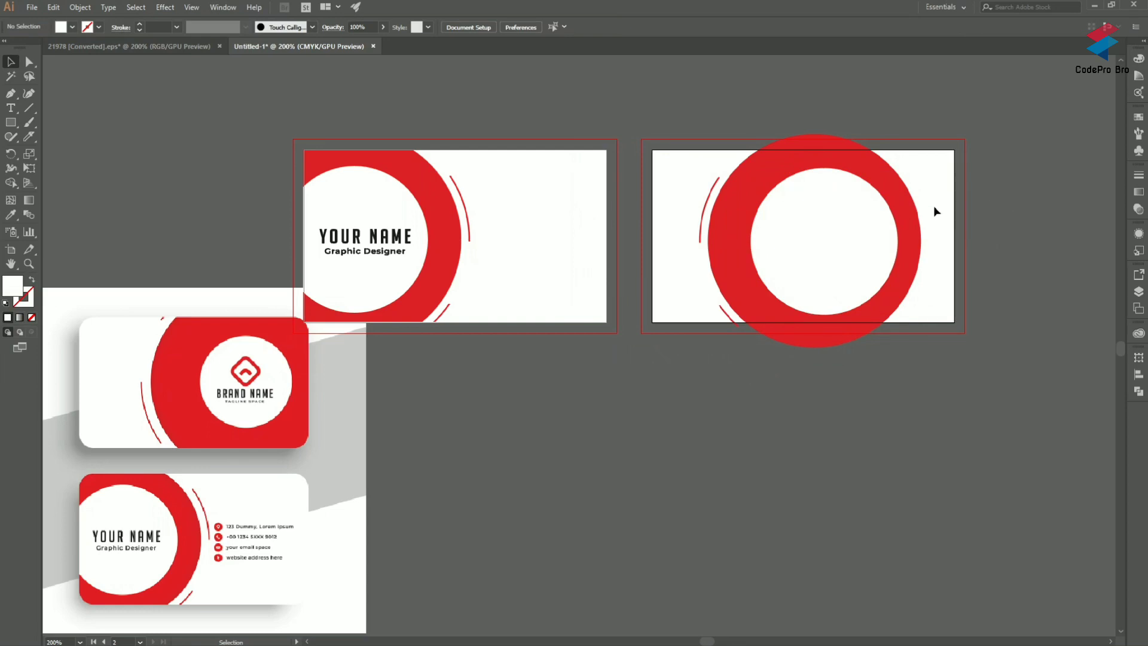
Draw a white rectangle about 1.10 by 2.00 in over the second card's right end, fitting its height to the artboard.
scroll(974, 159, "up", 1)
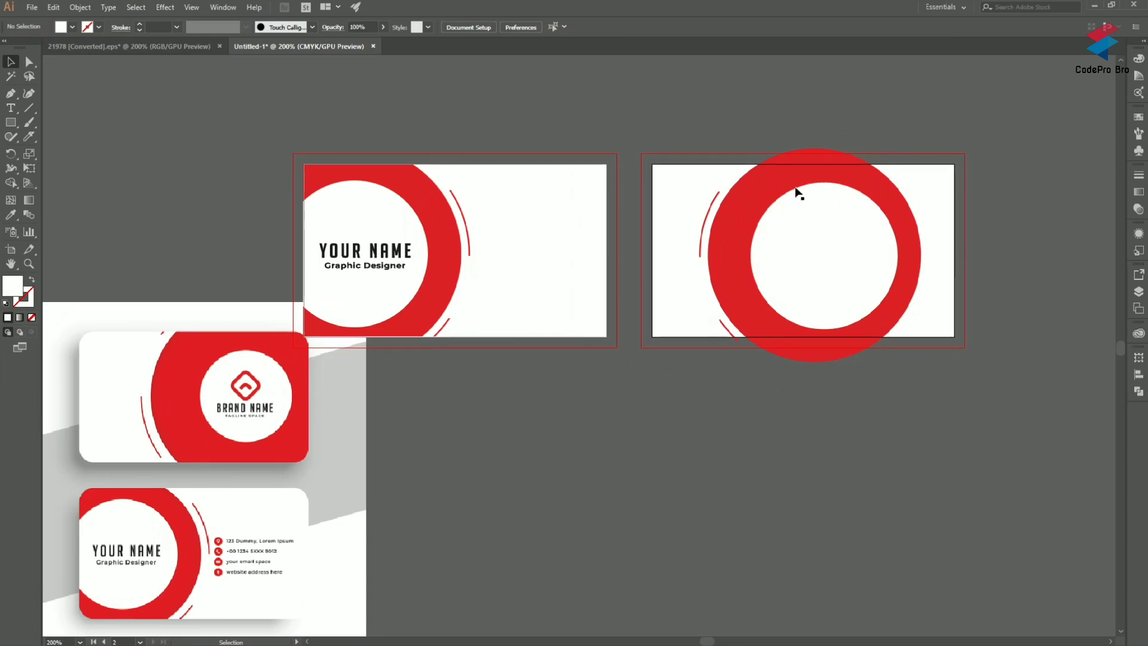
left_click(11, 122)
left_click_drag(926, 238, 954, 336)
scroll(869, 294, "up", 3)
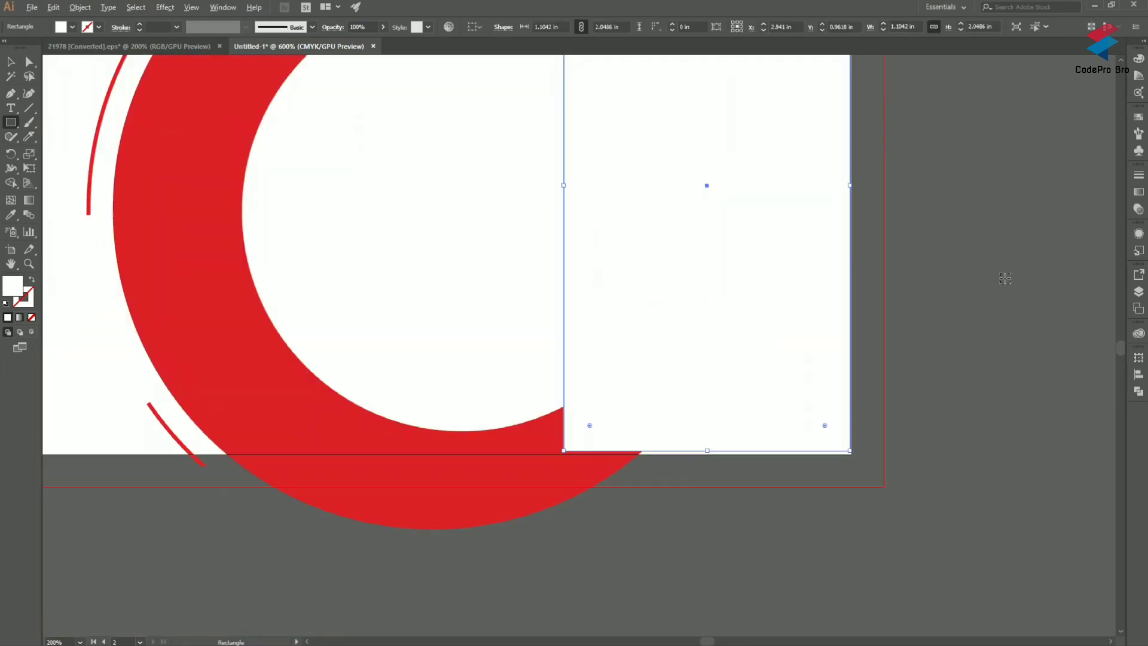
scroll(869, 294, "down", 1)
scroll(869, 294, "up", 3)
left_click_drag(758, 132, 758, 141)
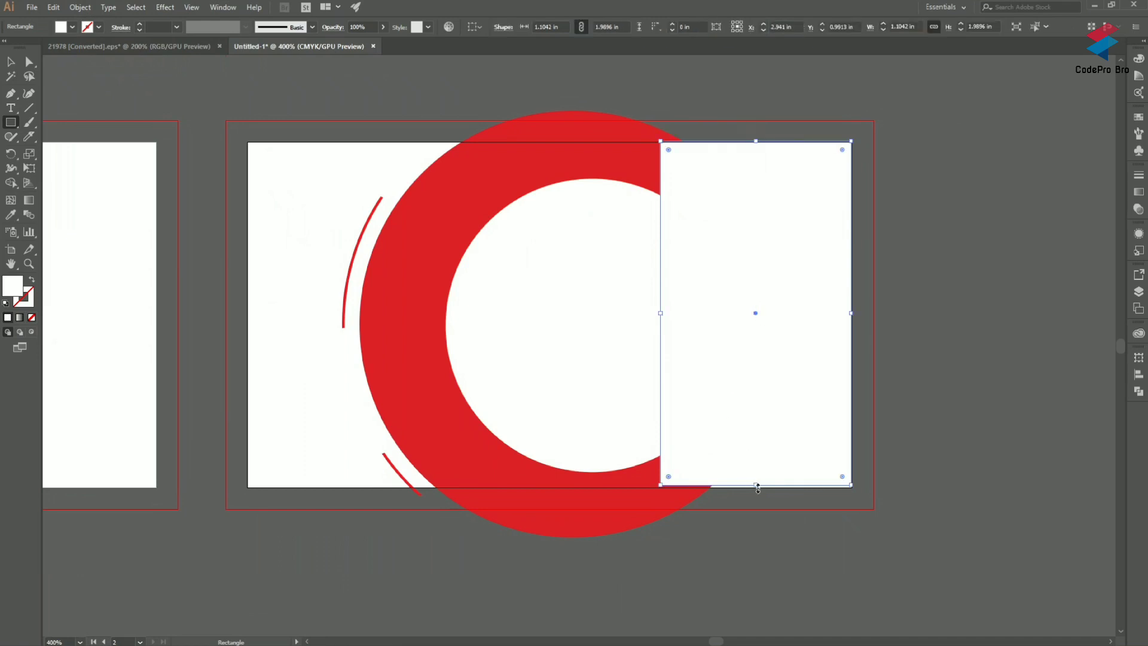
left_click_drag(756, 486, 757, 488)
Send the white rectangle to the back, behind the circles.
right_click(762, 364)
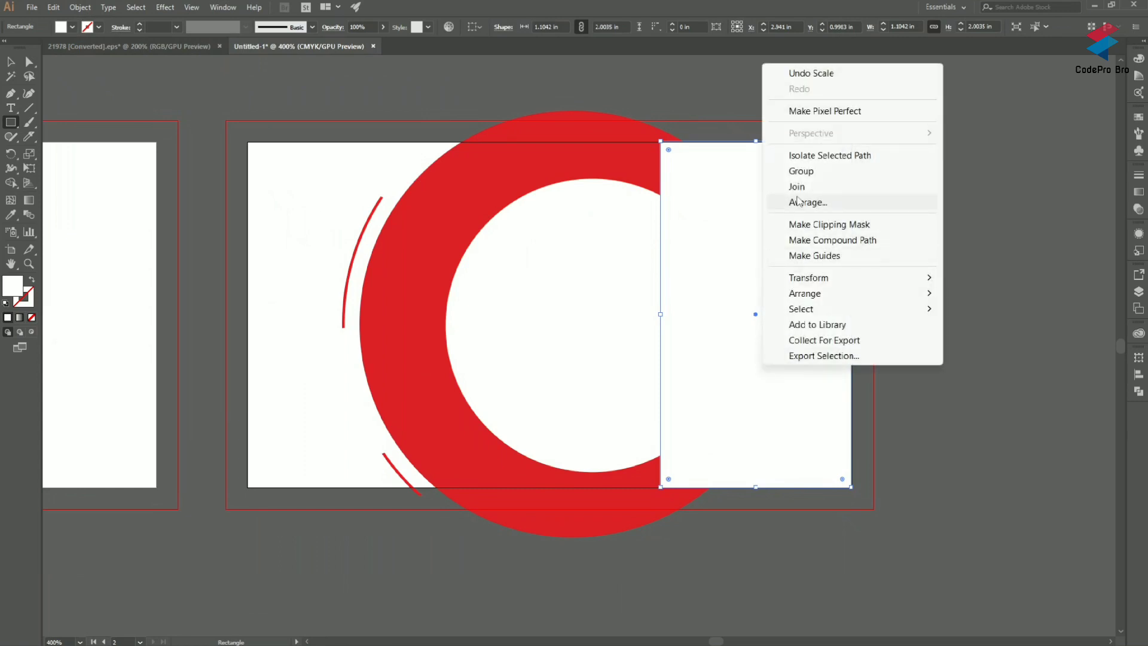
mouse_move(897, 293)
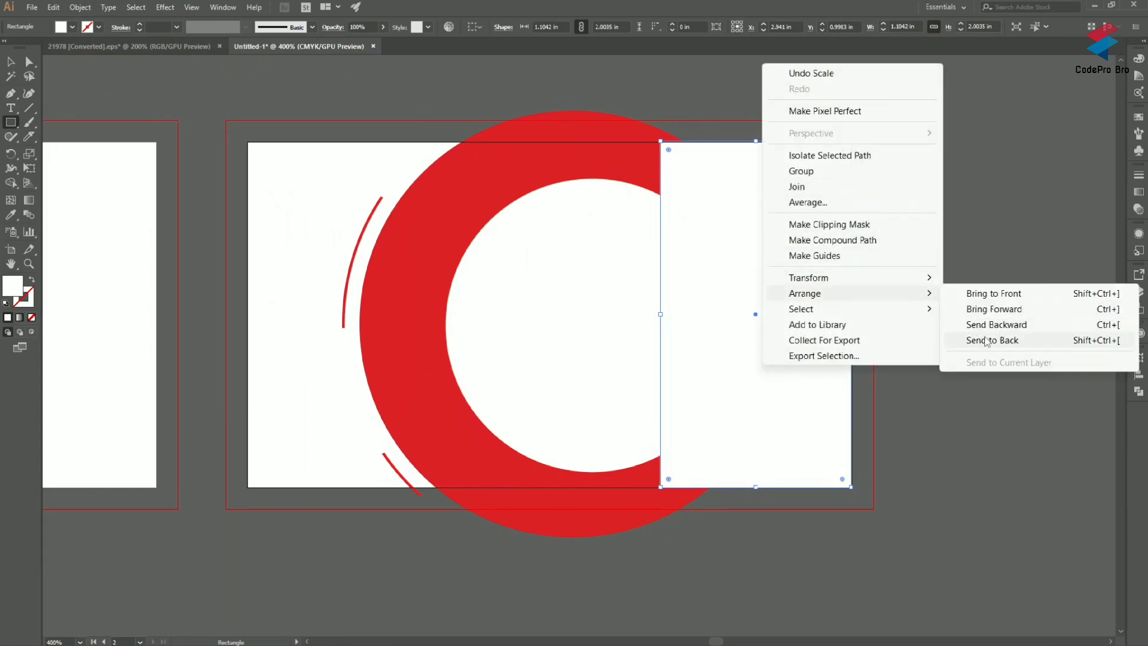
left_click(983, 339)
left_click(11, 61)
left_click(210, 93)
Merge the rectangle and the large red circle into one shape with the Shape Builder.
left_click(807, 249)
left_click(584, 159, "shift")
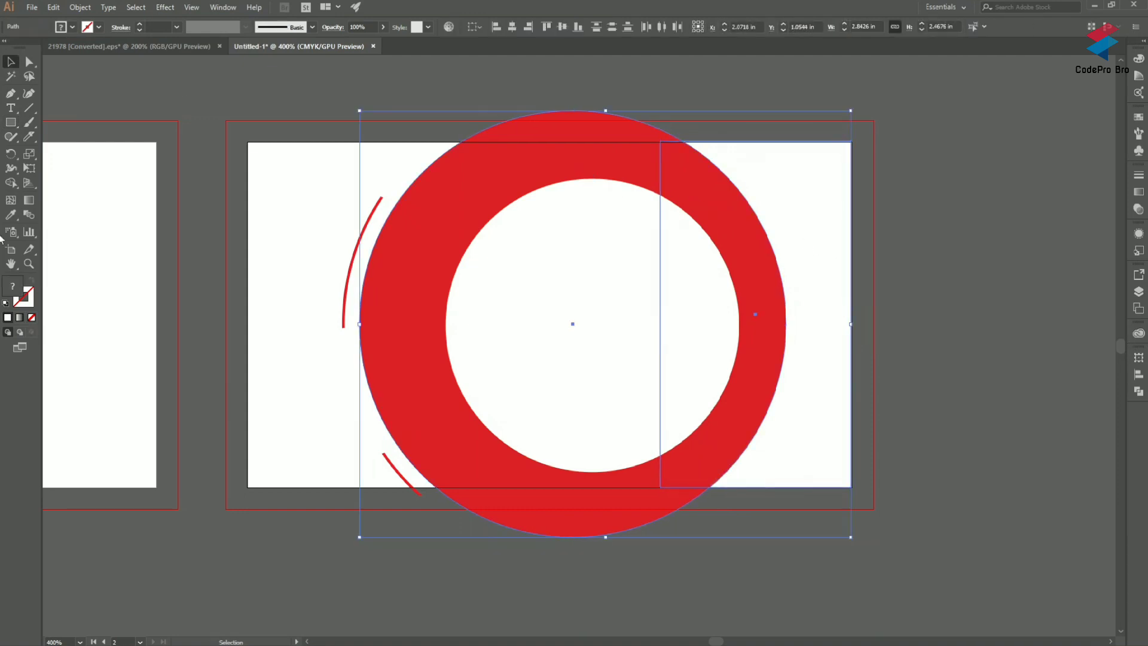
left_click(12, 183)
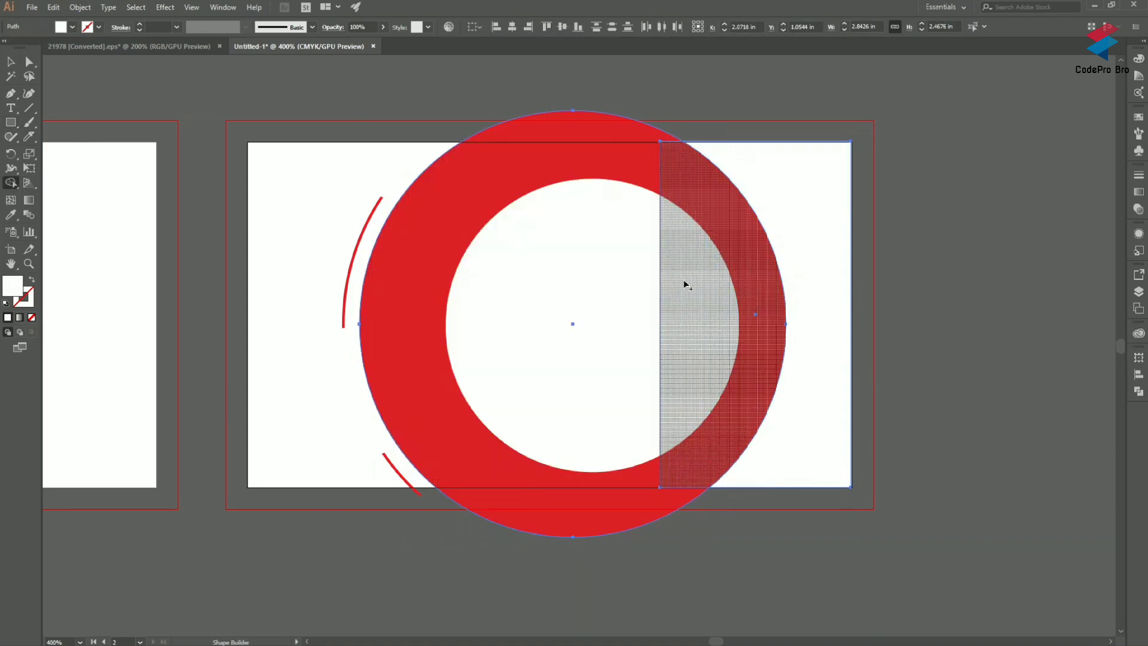
left_click_drag(784, 277, 779, 281)
mouse_move(735, 211)
left_mouse_down()
mouse_move(687, 184)
mouse_move(554, 169)
mouse_move(482, 185)
mouse_move(493, 184)
left_mouse_up()
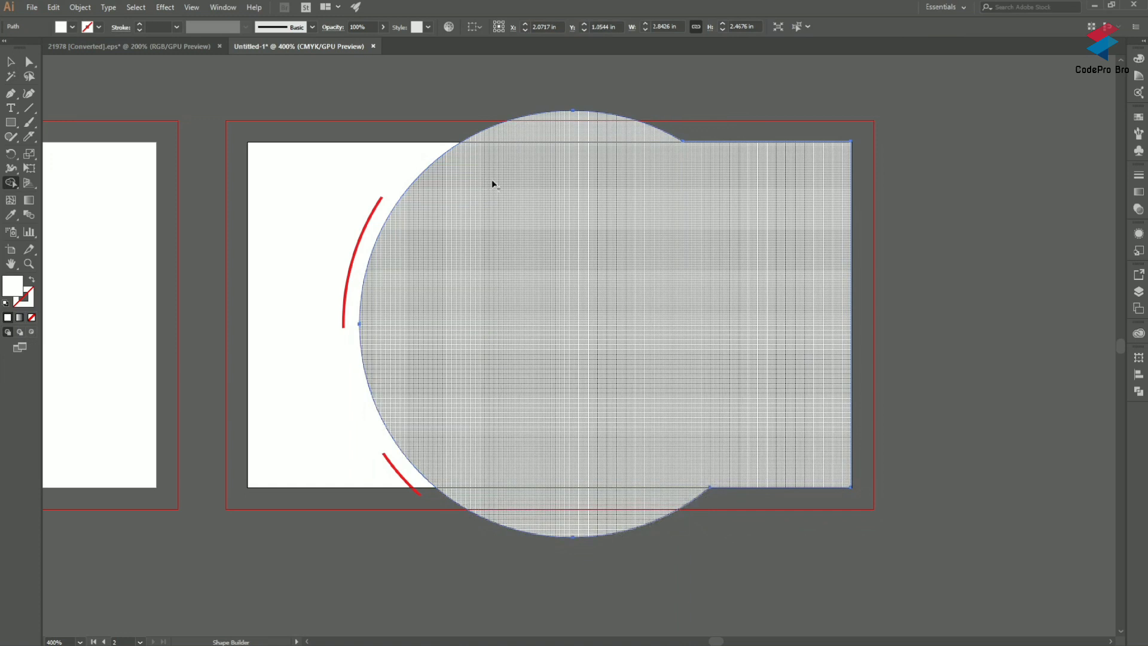
left_click(10, 63)
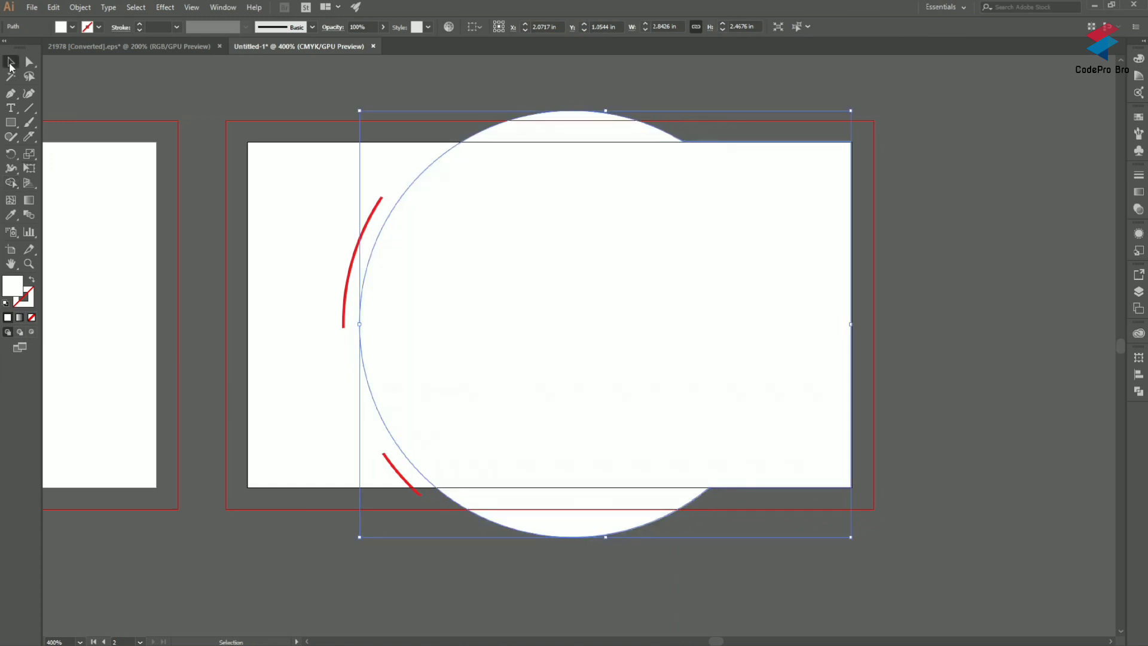
left_click(158, 75)
Fill the merged circle and rectangle shape with the red swatch.
left_click(739, 218)
left_click(63, 29)
left_click(41, 51)
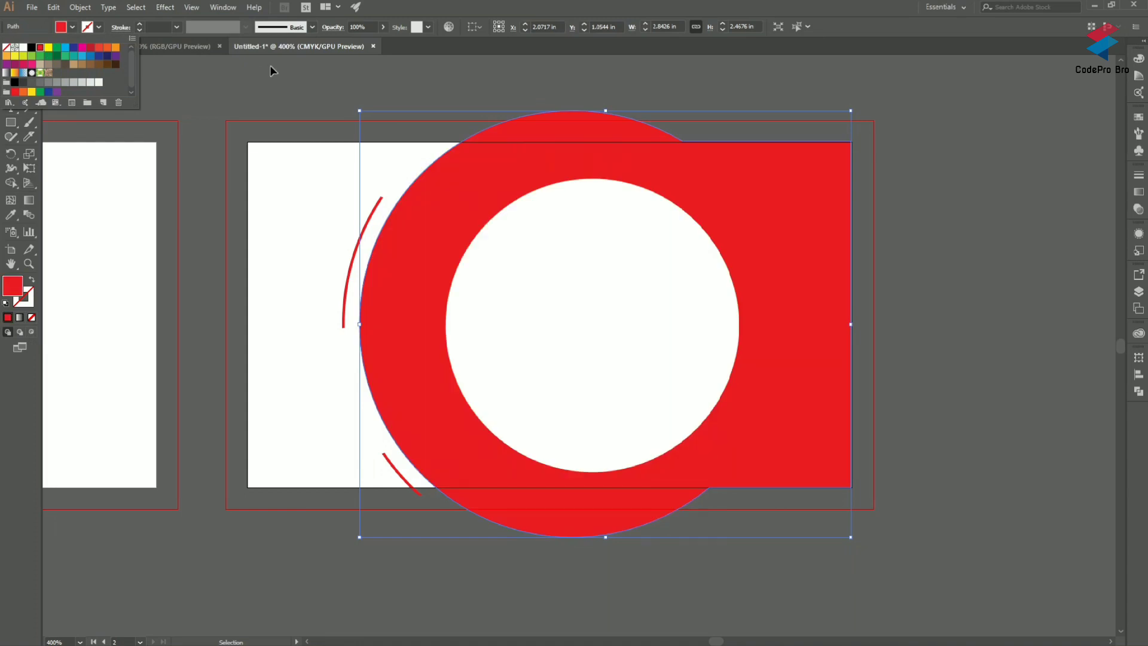
left_click(897, 284)
Move the white circle slightly left and shrink it to about 1.64 in across.
scroll(863, 320, "left", 2)
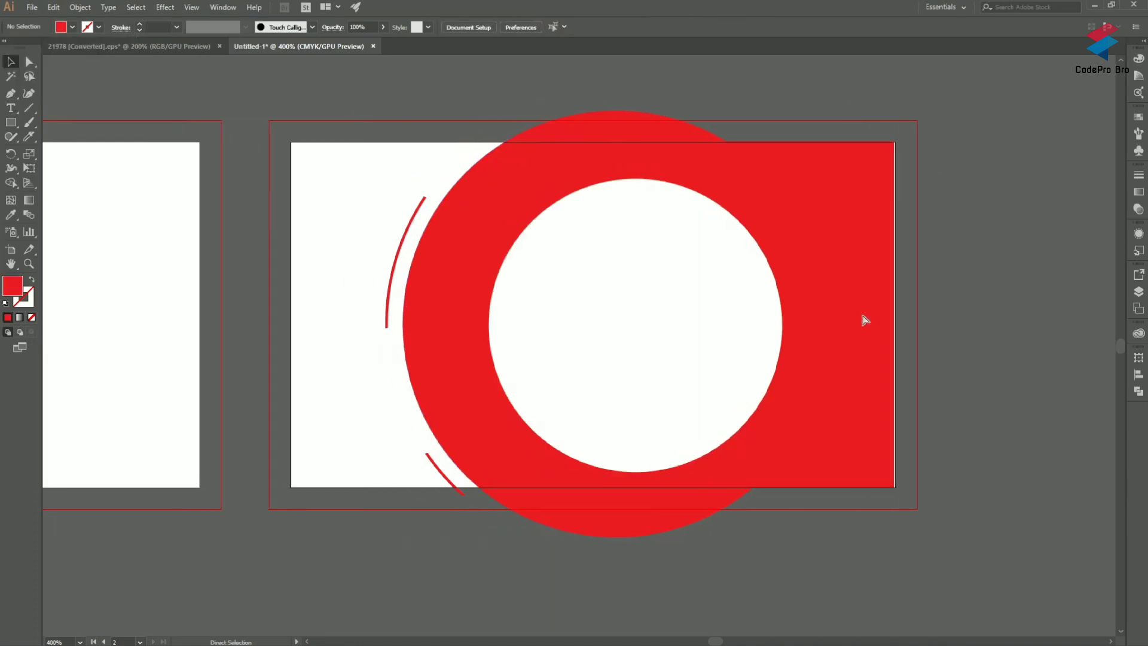
left_click_drag(711, 338, 681, 340)
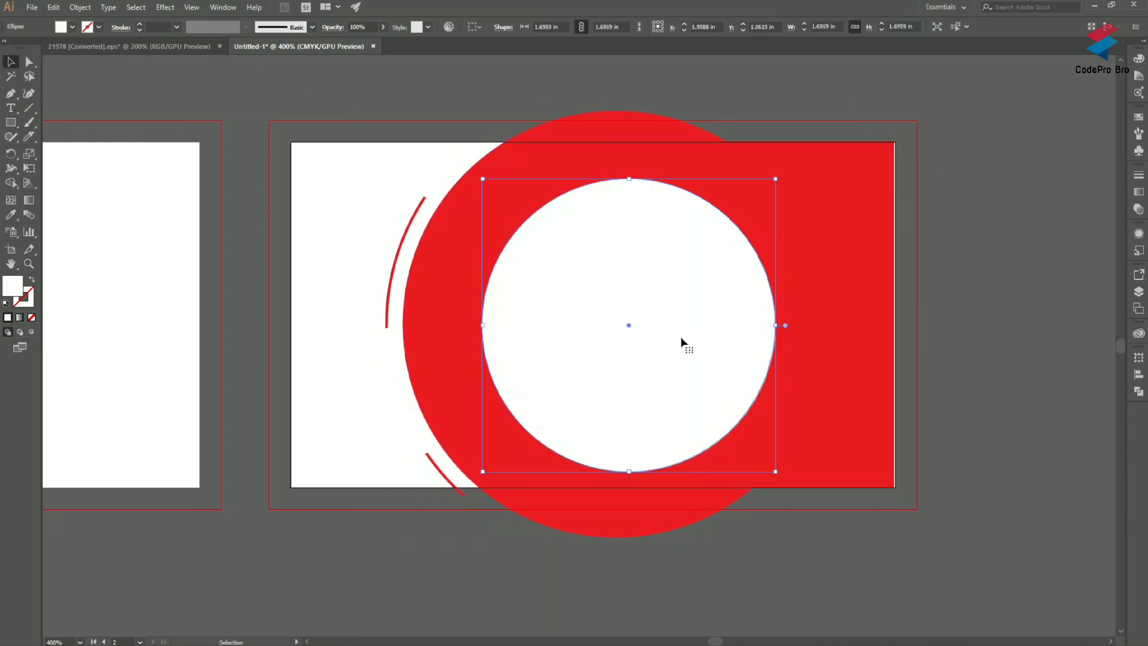
left_click_drag(774, 471, 767, 463)
left_click(912, 300)
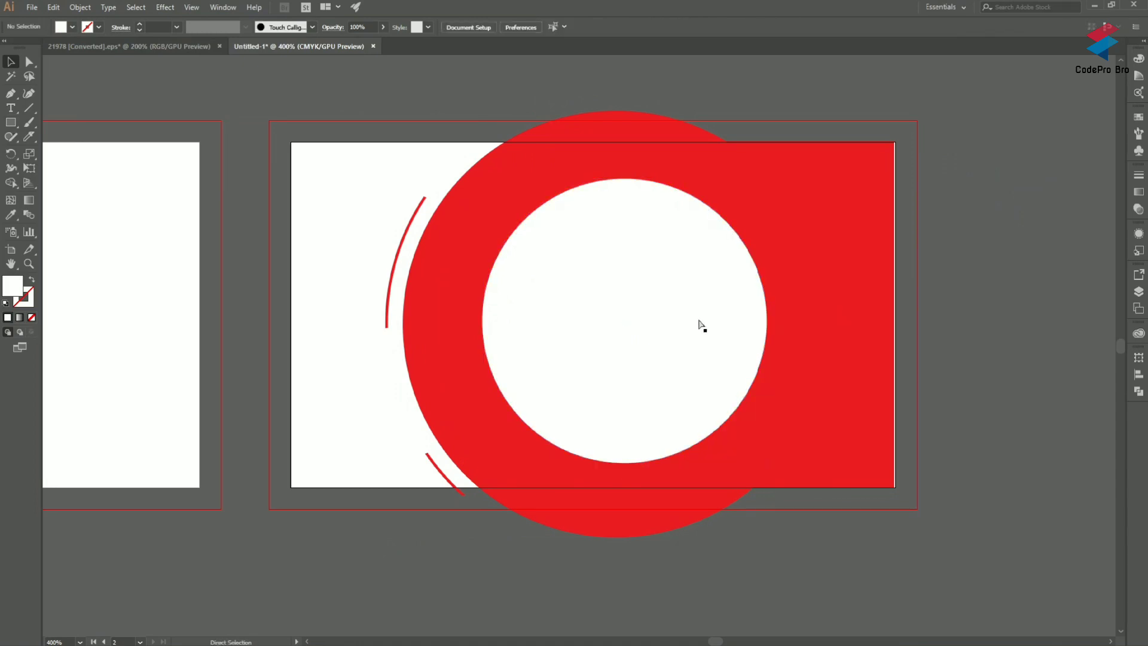
Move the reference image between the two cards for comparison and nudge the white circle inside the red shape.
scroll(700, 325, "left", 4)
scroll(700, 325, "down", 3, "alt")
left_click_drag(329, 482, 580, 413)
scroll(699, 412, "up", 1)
mouse_move(719, 363)
left_mouse_down()
mouse_move(736, 364)
mouse_move(720, 363)
left_mouse_up()
scroll(485, 388, "up", 1)
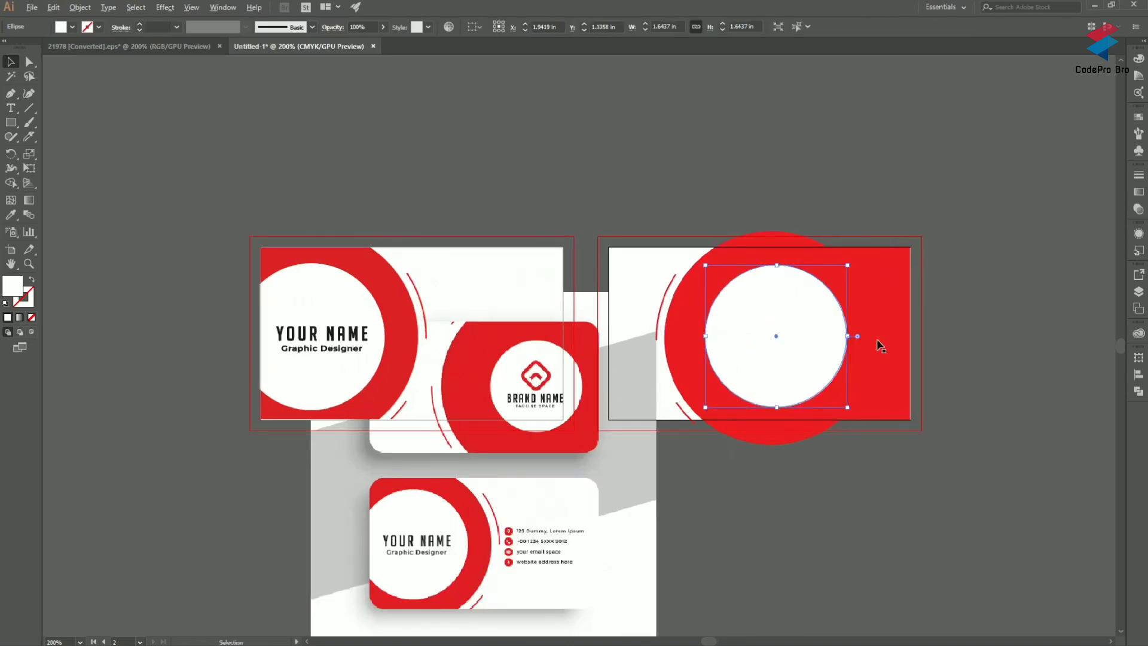
left_click(771, 214)
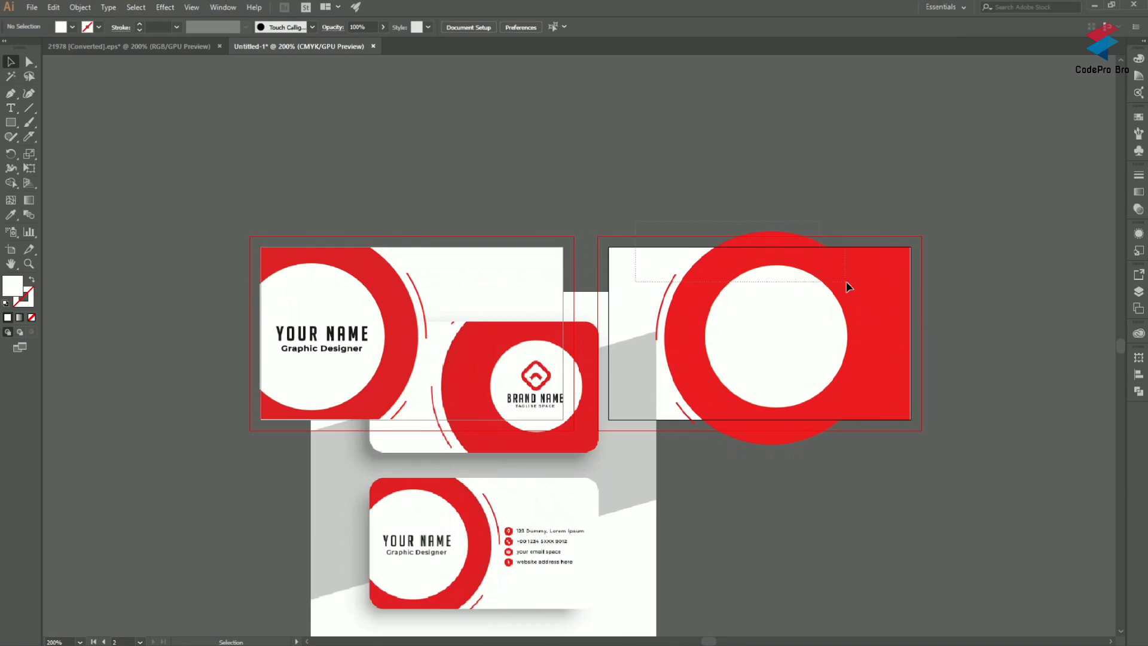
Select the red shape, white circle and upper arc on the second card and move them to the right.
left_click_drag(846, 281, 845, 281)
left_click_drag(730, 282, 747, 286)
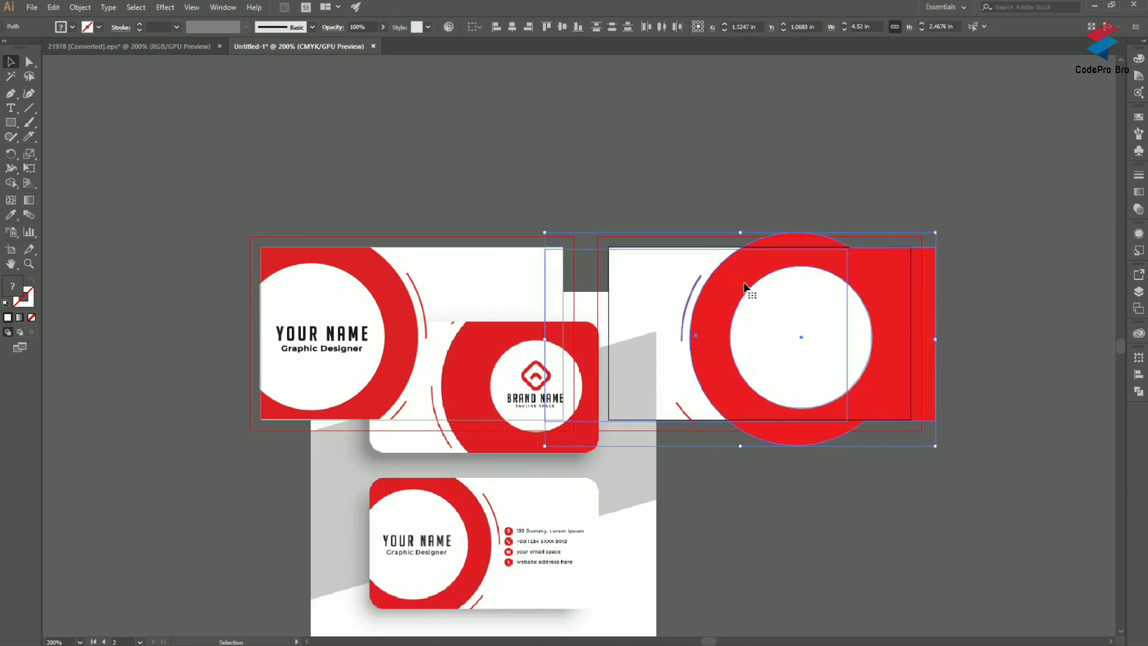
key("Right")
key("Right")
key("Right")
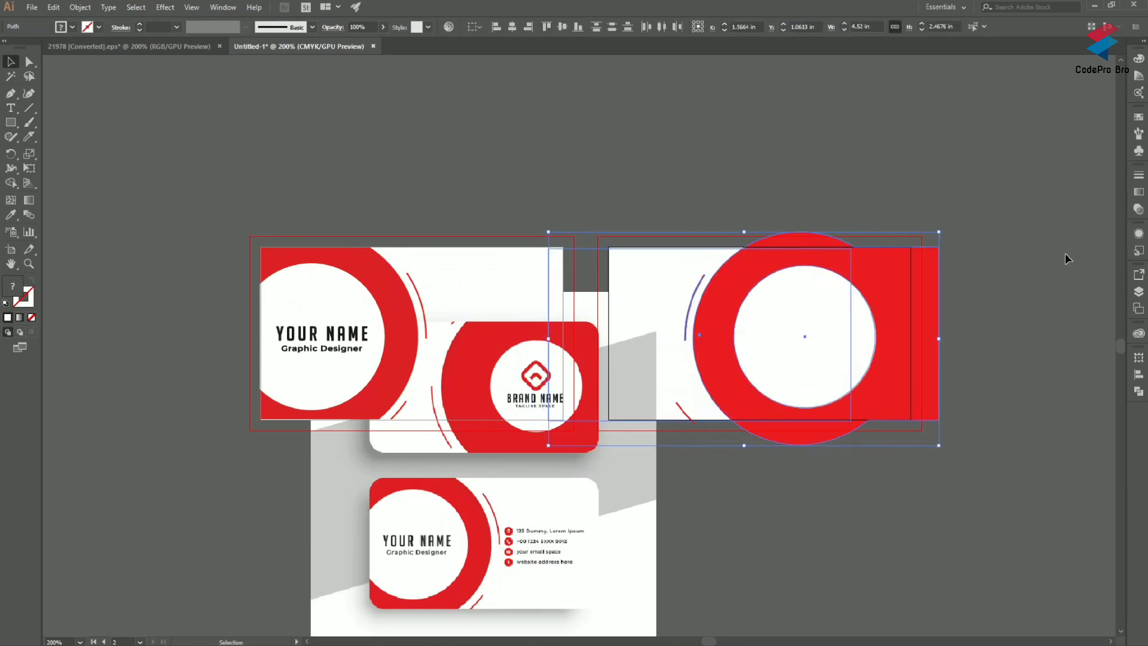
left_click(1064, 253)
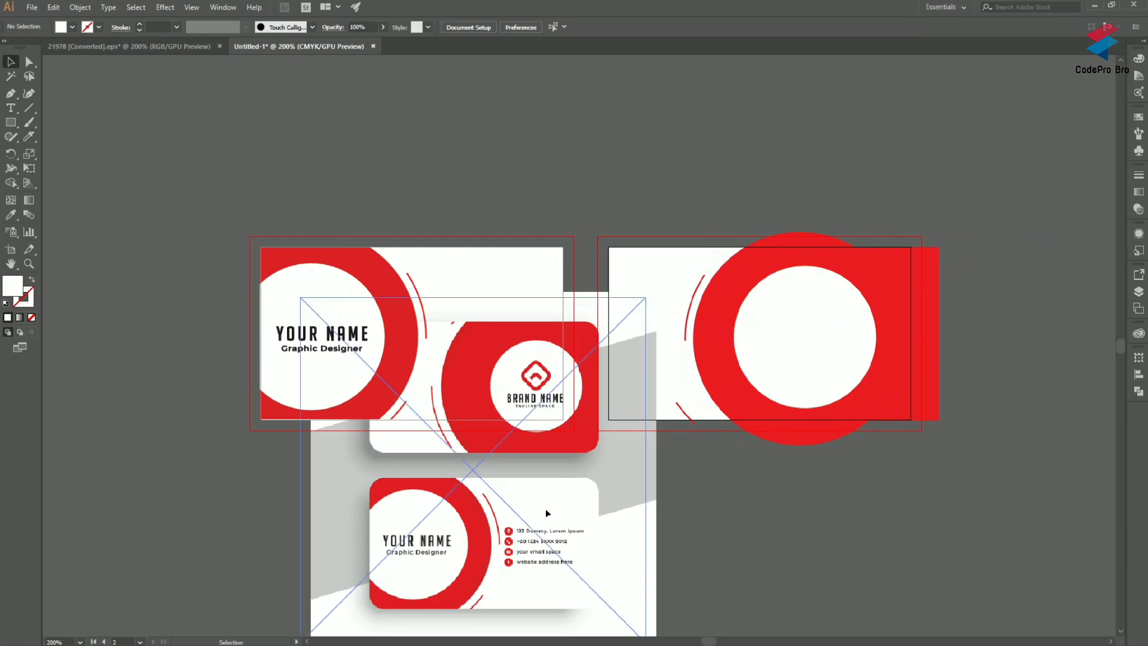
Move the reference image down and to the left, clear of the second card.
left_click_drag(545, 508, 447, 526)
left_click_drag(764, 190, 889, 333)
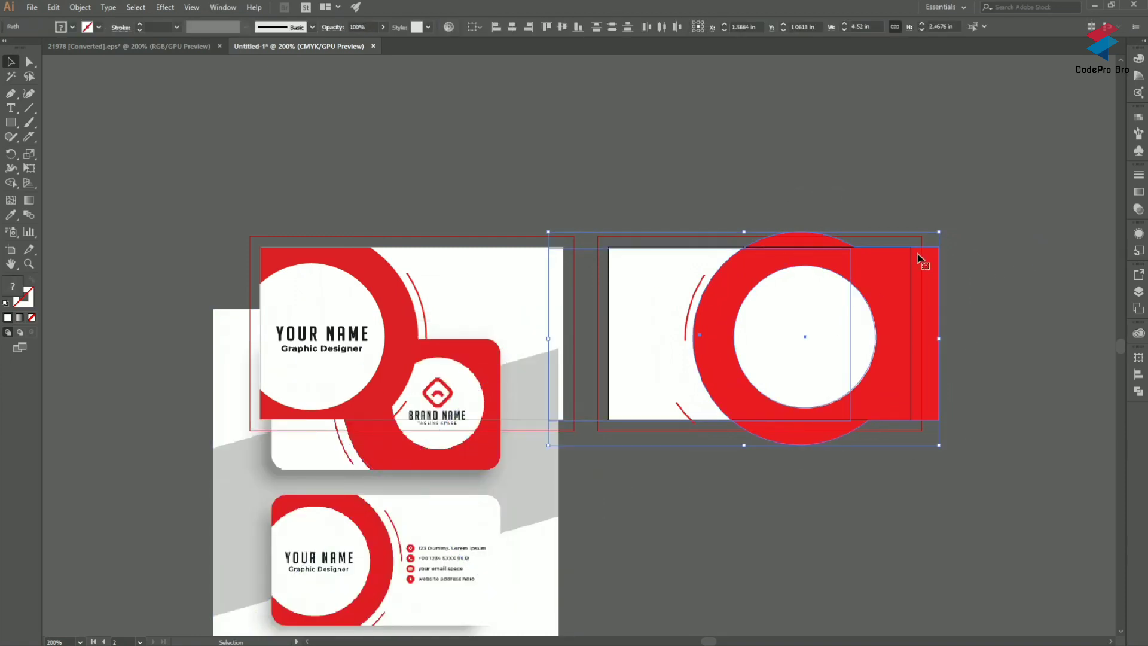
left_click(648, 198)
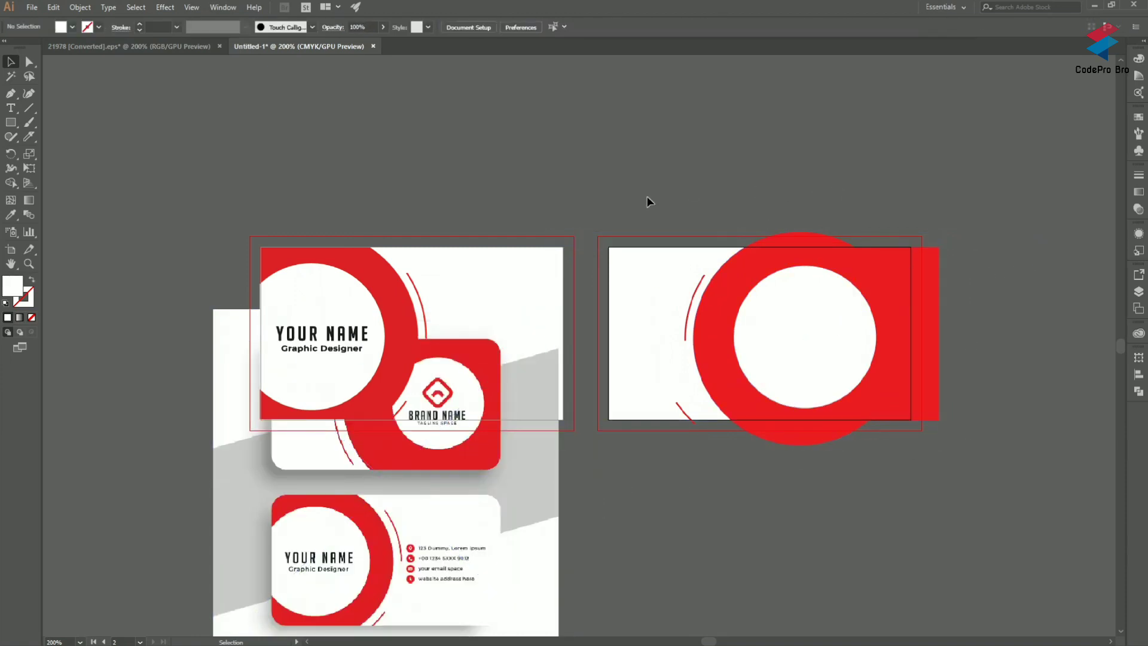
Remove the leftover unfilled rectangle and shift the red shape, white circle and upper arc slightly further right on the second card.
left_click(583, 265)
left_click(610, 260)
scroll(874, 275, "up", 2)
scroll(874, 275, "down", 1)
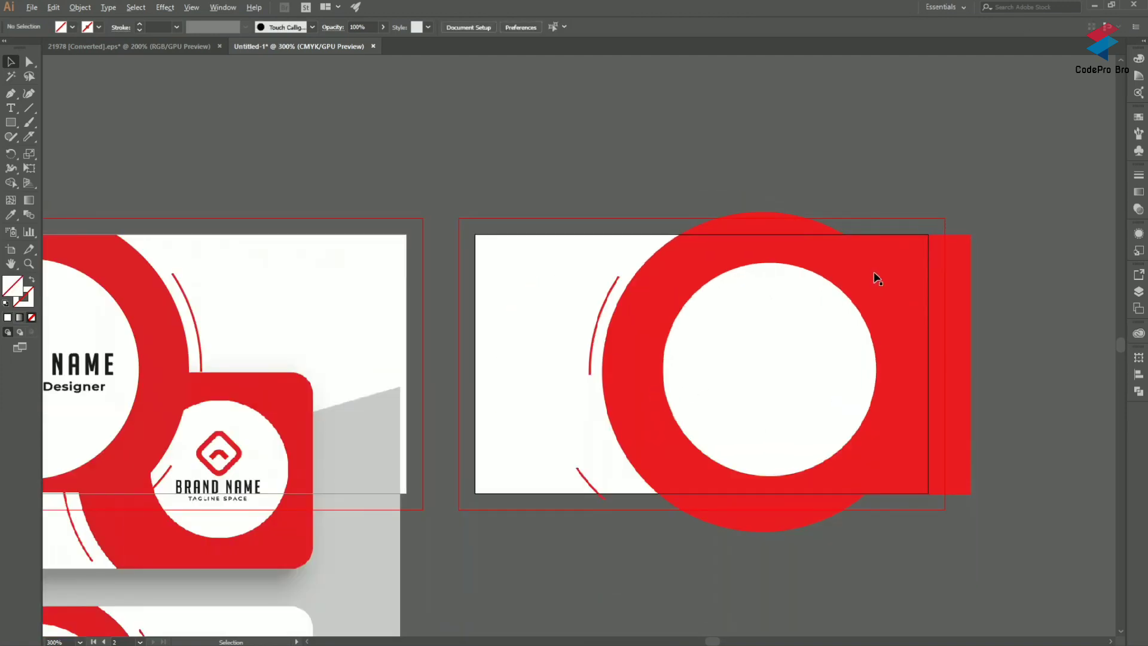
scroll(874, 278, "down", 1)
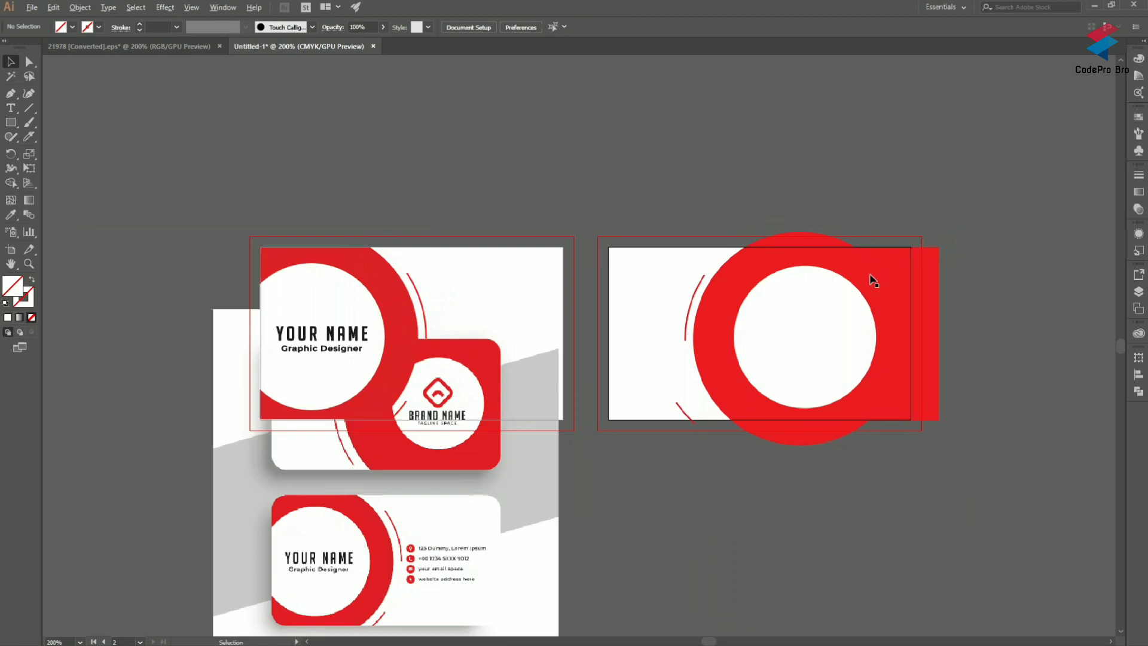
left_click(758, 328)
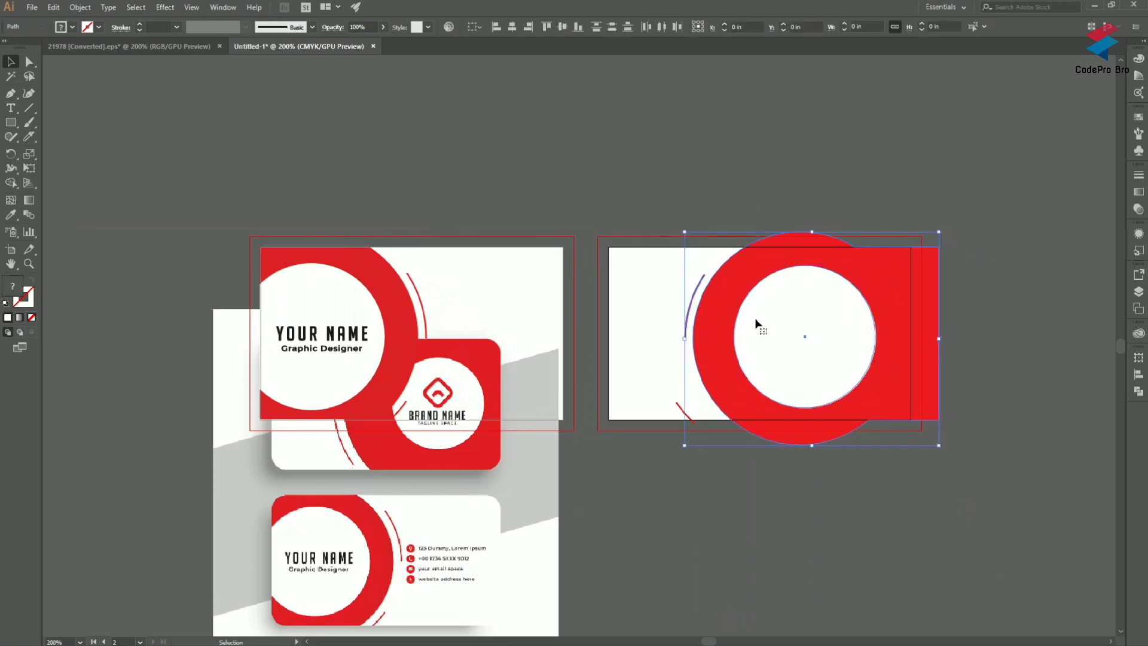
left_click_drag(731, 326, 738, 325)
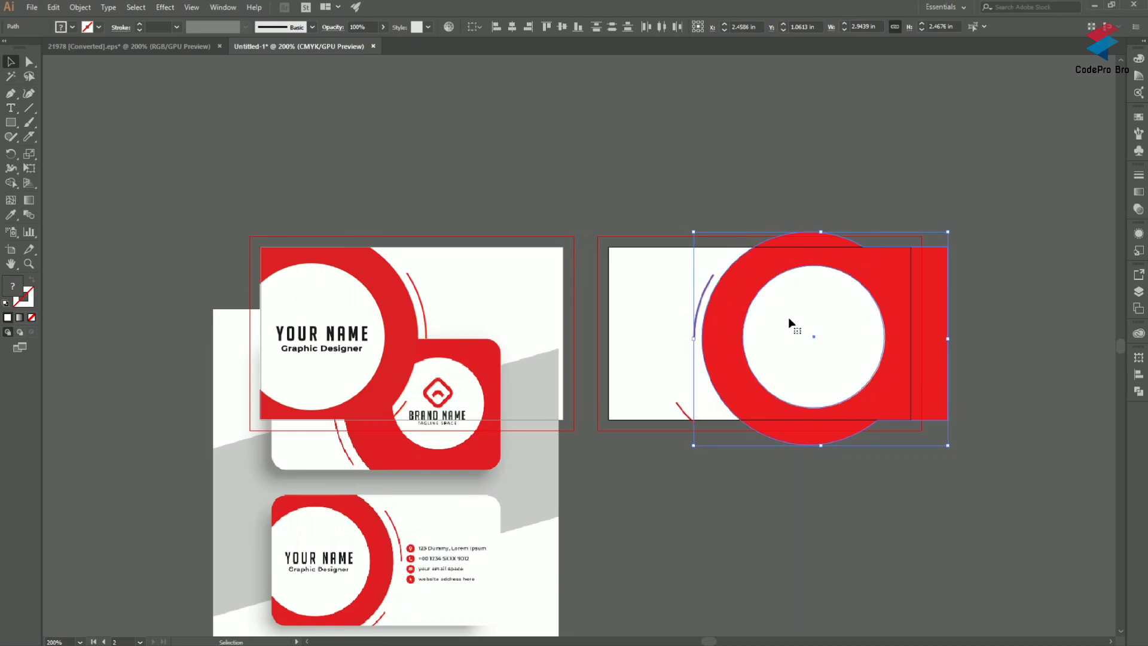
left_click(993, 295)
Draw a 3.4931 by 1.9861 in rectangle covering the second artboard and fill it with black.
key("m")
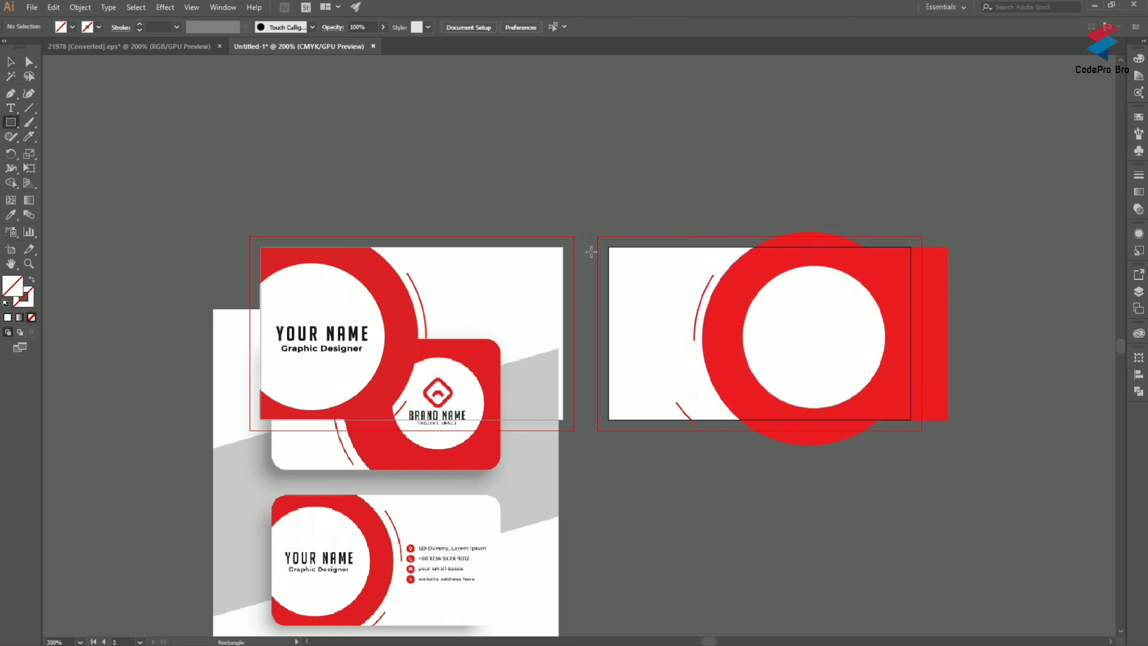
left_click_drag(609, 246, 911, 419)
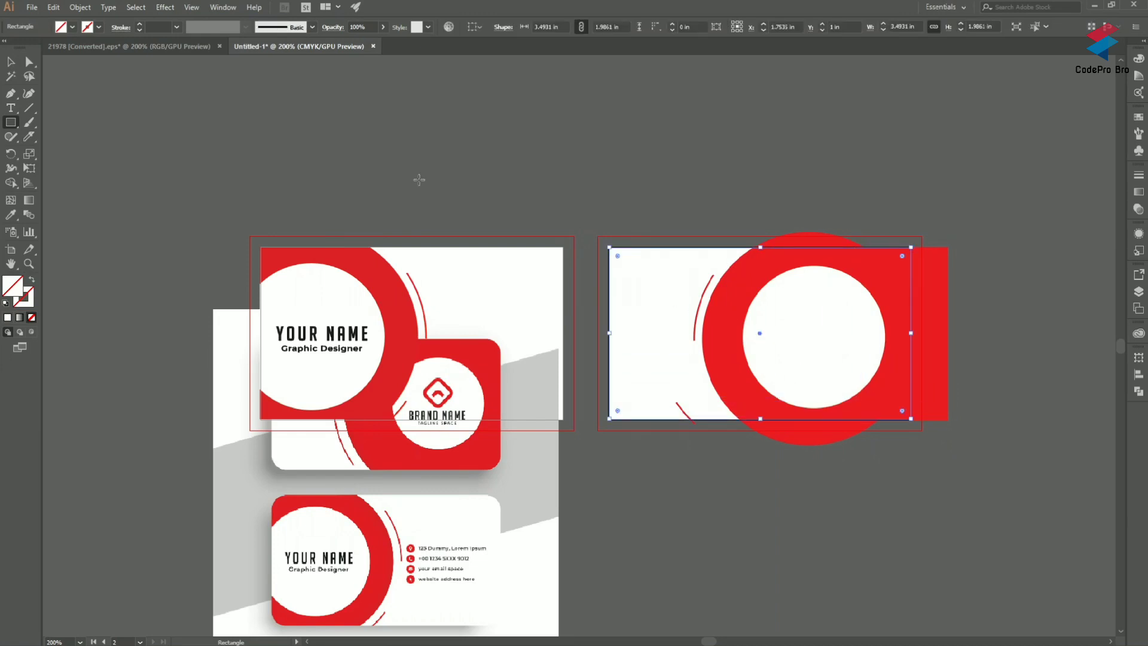
left_click(60, 27)
left_click(31, 47)
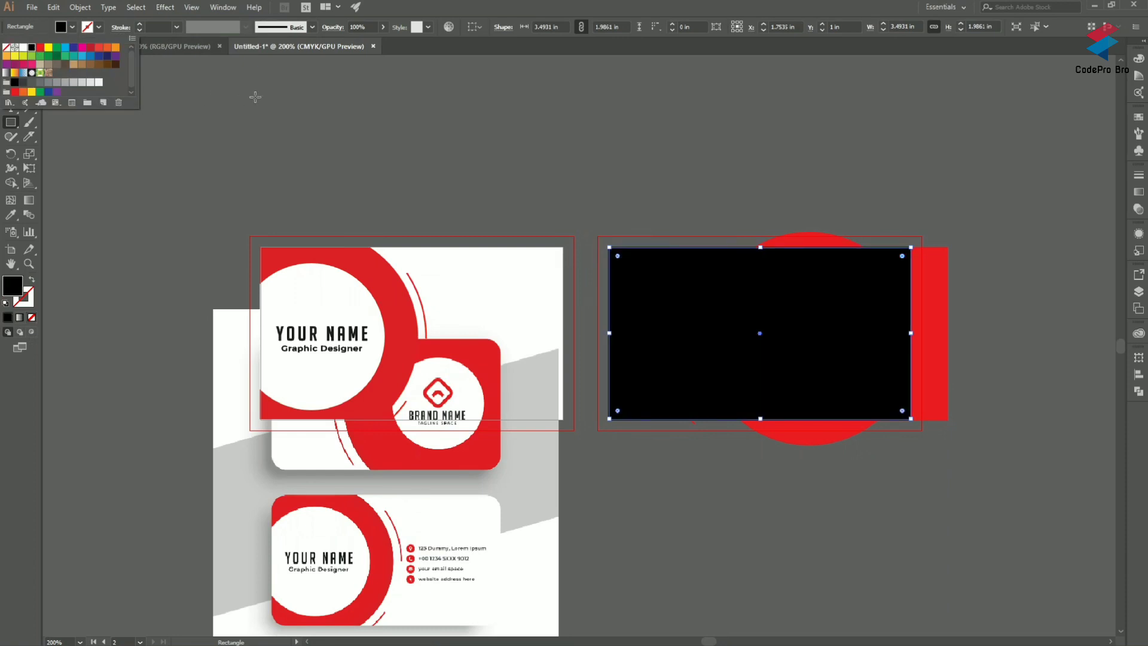
key("Escape")
Make a clipping mask from the black rectangle and all the red and white artwork on the second card.
key("v")
left_click(553, 155)
left_click(766, 311)
right_click(816, 312)
left_click_drag(616, 171, 990, 483)
right_click(847, 327)
left_click(862, 470)
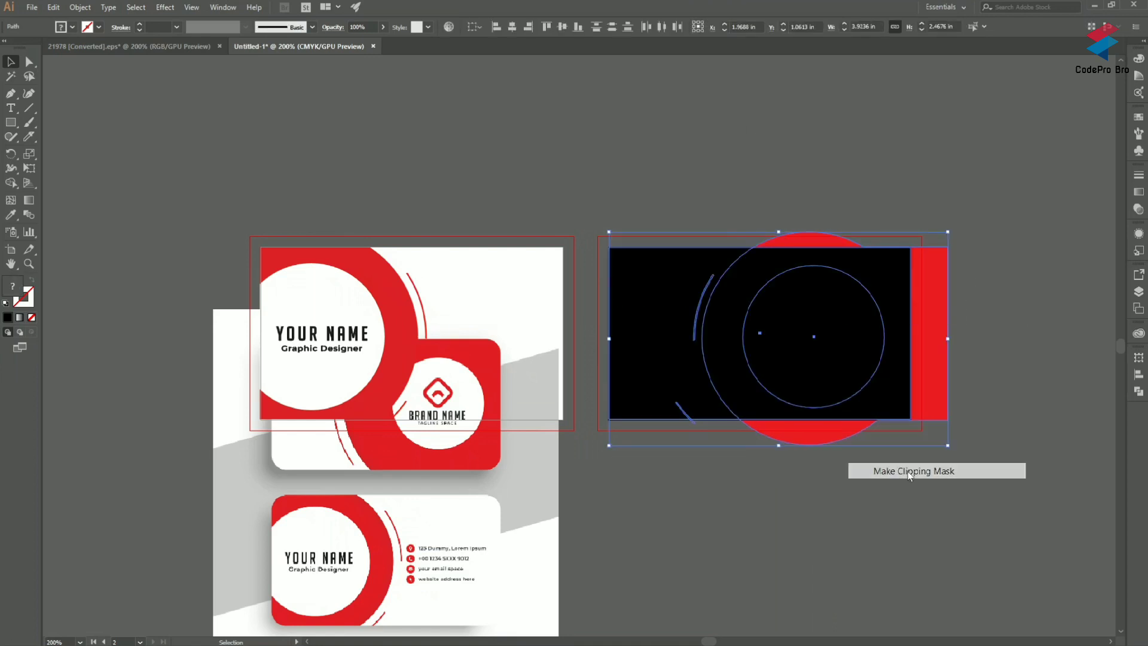
left_click(872, 509)
Delete the reference image lying over the cards.
scroll(400, 547, "down", 2)
left_click_drag(403, 549, 607, 568)
key("Delete")
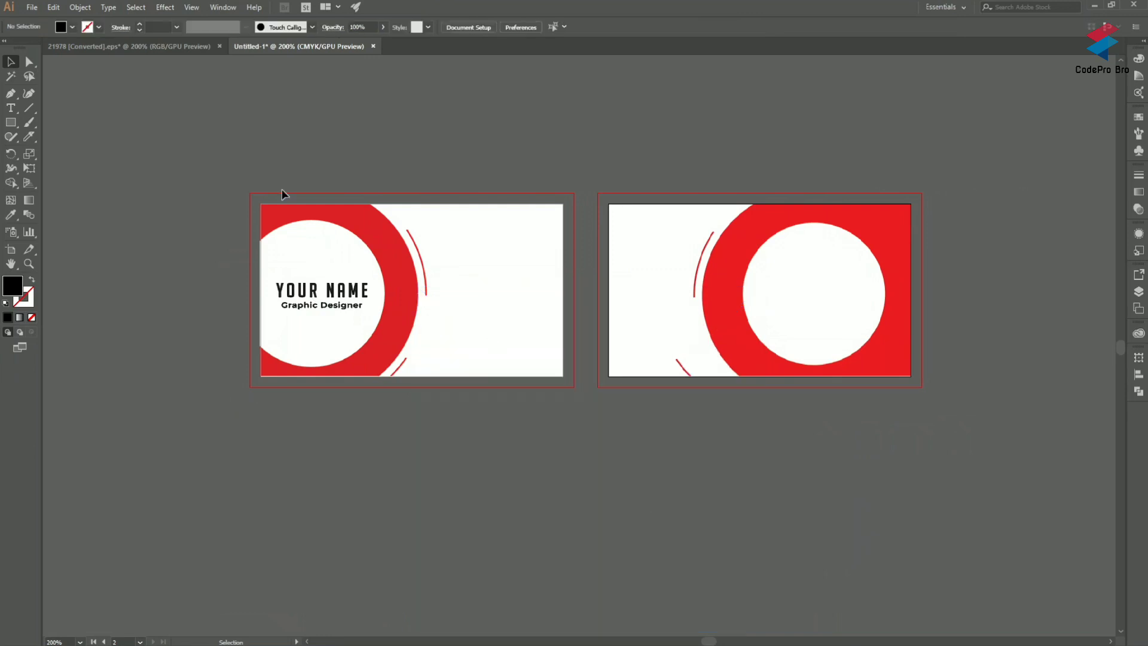
Copy the brand logo from 21978 [Converted].eps into the second card's white circle and bring the reference image back for comparison.
left_click(158, 50)
left_click_drag(546, 234, 646, 299)
left_click_drag(612, 258, 825, 299)
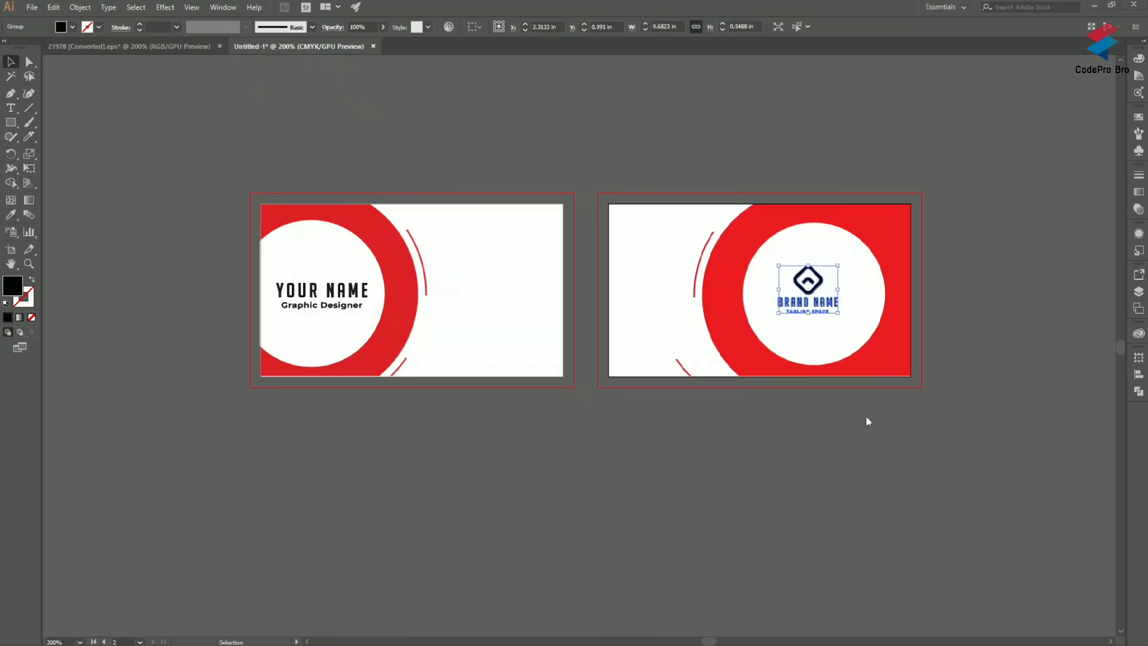
key("ctrl+v")
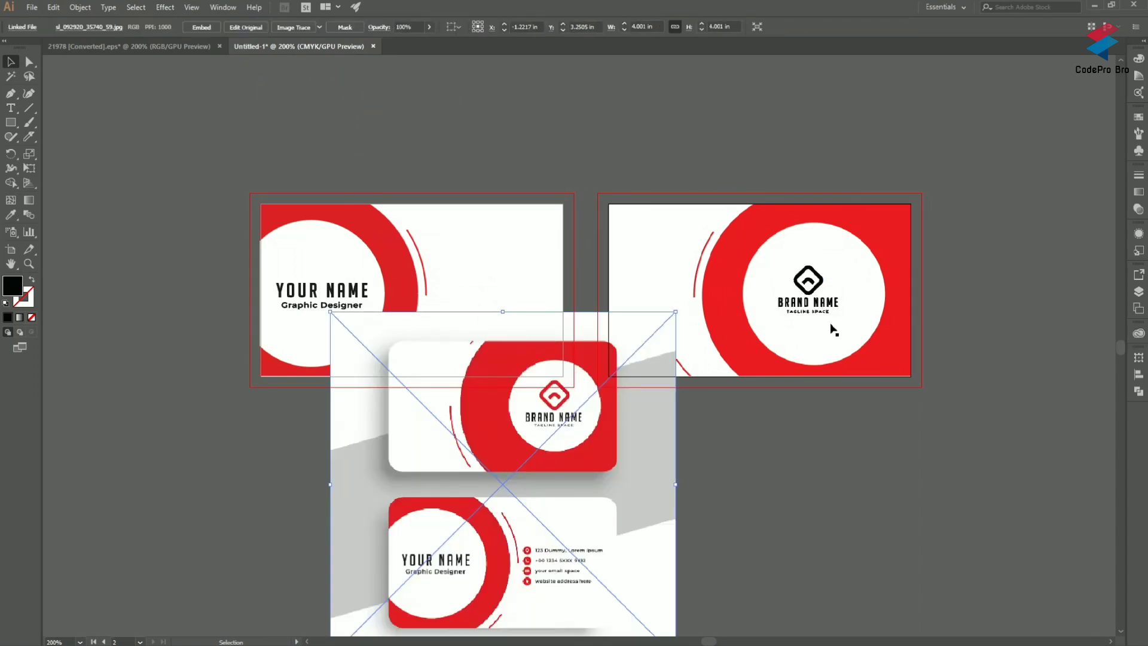
left_click(997, 295)
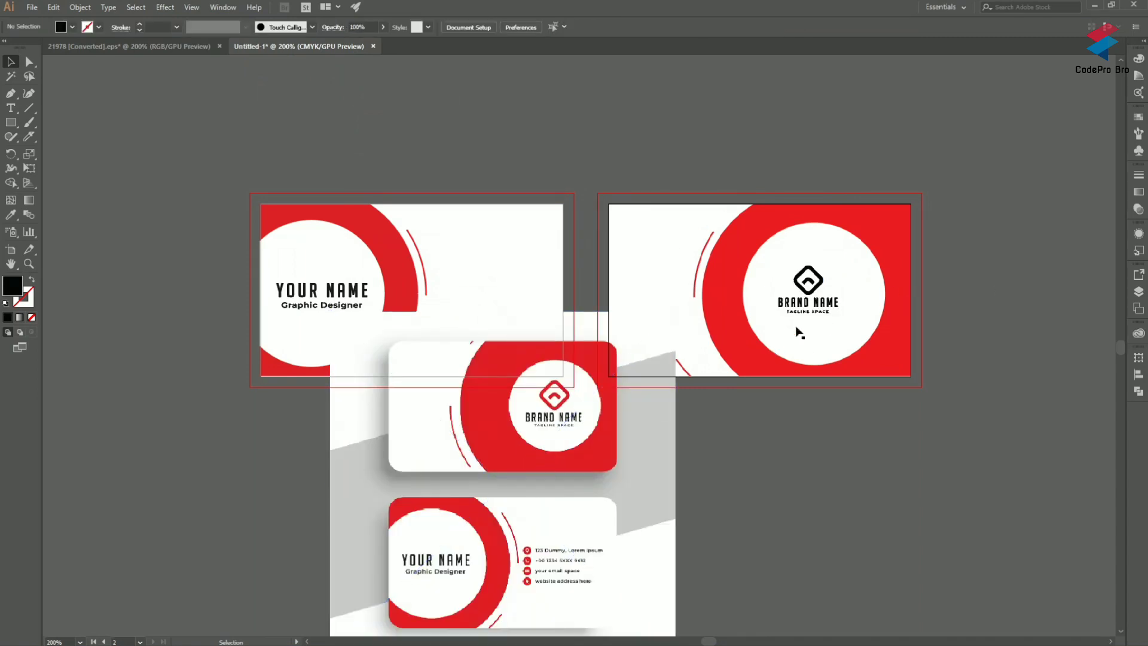
Ungroup the brand logo and fill its diamond icon with the red swatch.
right_click(824, 290)
key("Escape")
scroll(824, 293, "up", 4)
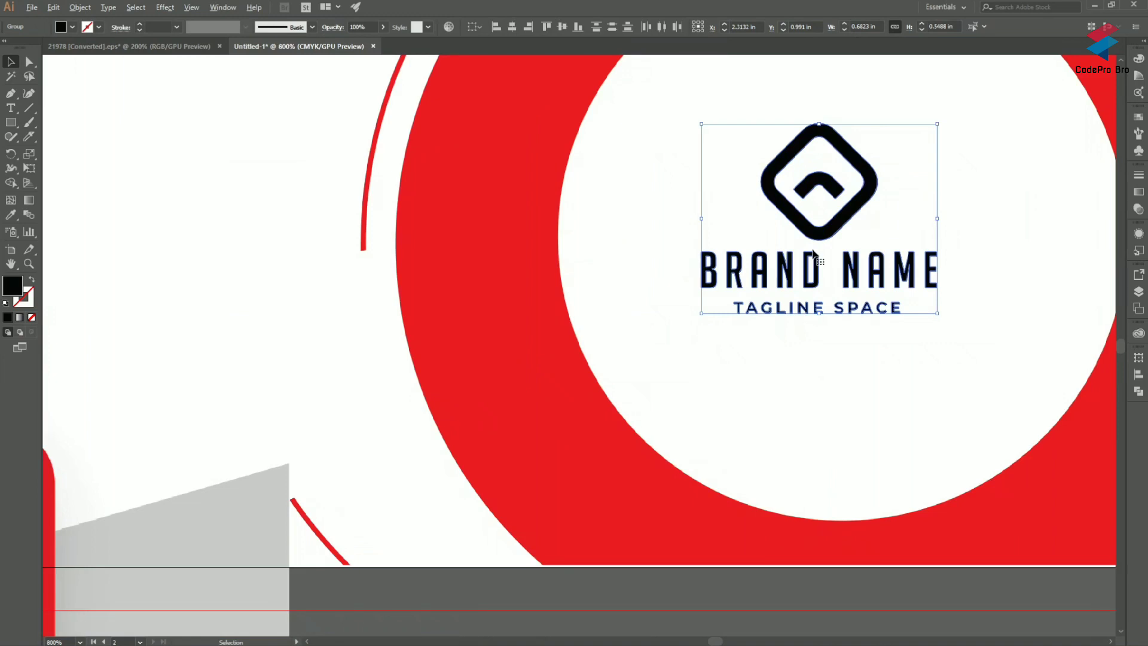
left_click(819, 229)
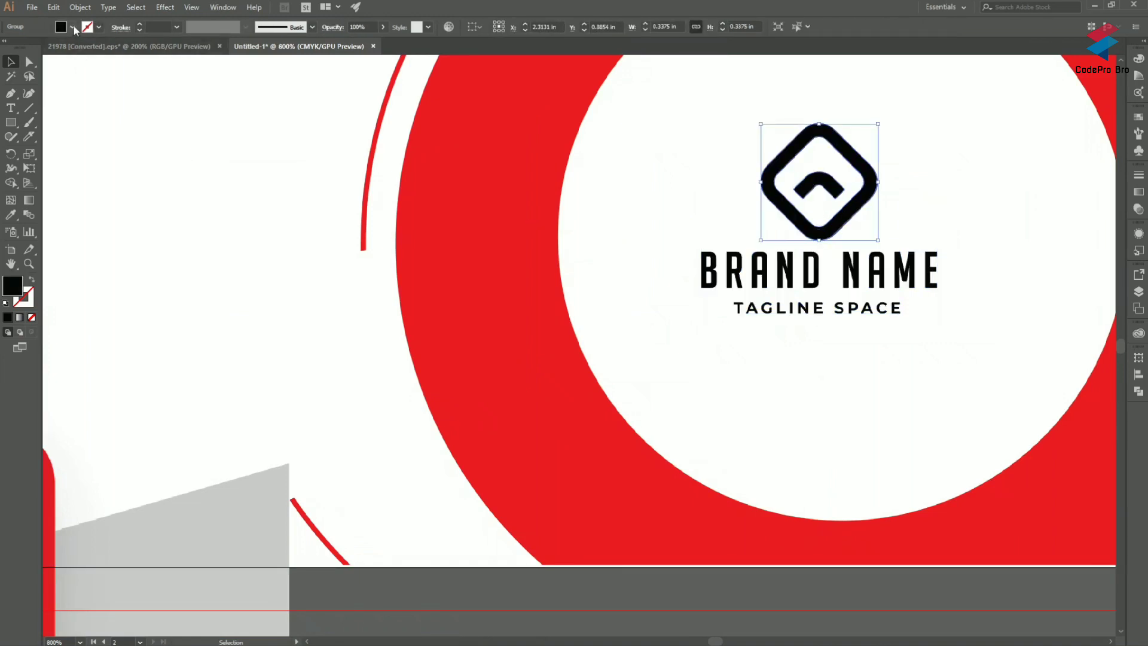
left_click(72, 27)
left_click(40, 48)
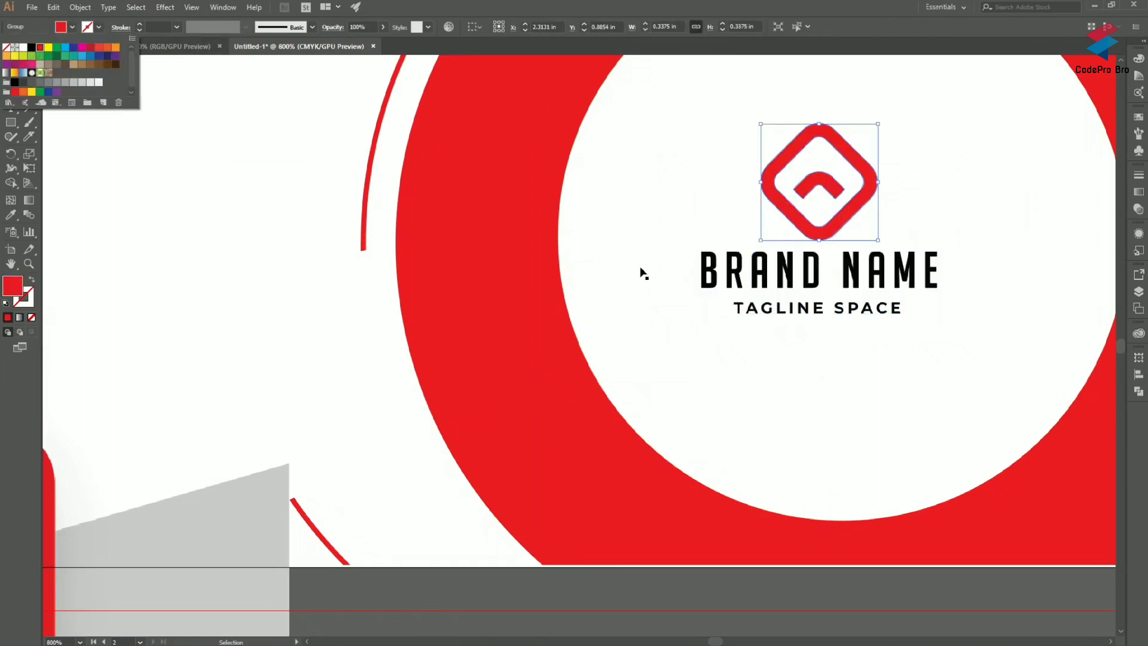
key("Escape")
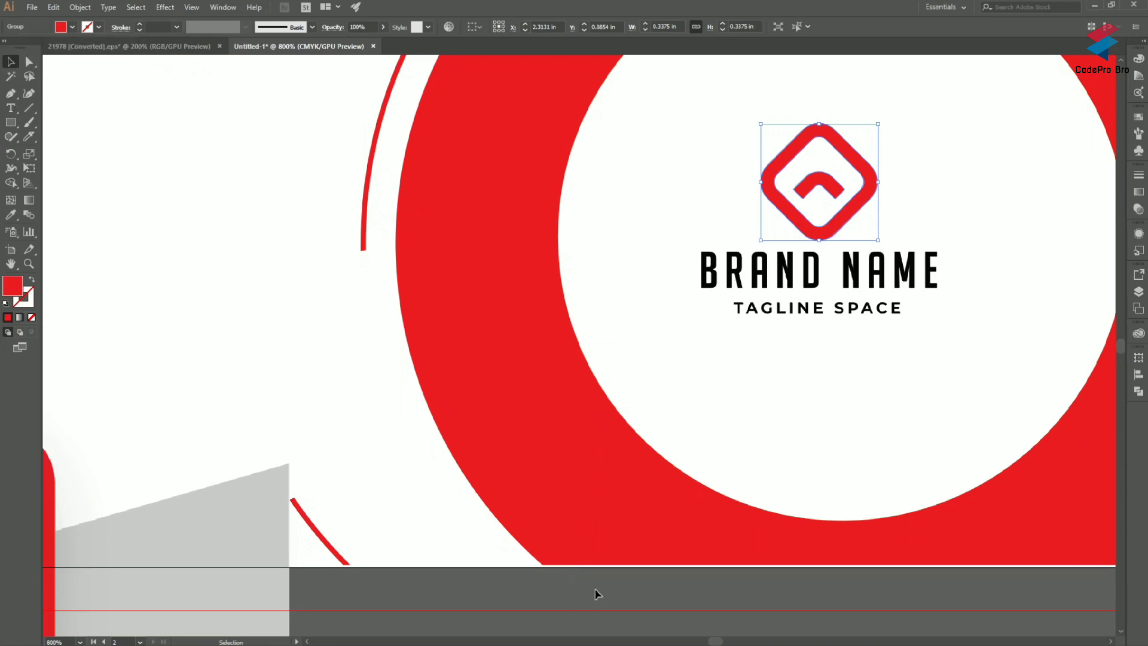
Delete the reference image brought back for the logo comparison.
scroll(596, 594, "down", 2)
scroll(596, 594, "down", 2)
scroll(490, 599, "down", 2)
left_click(318, 603)
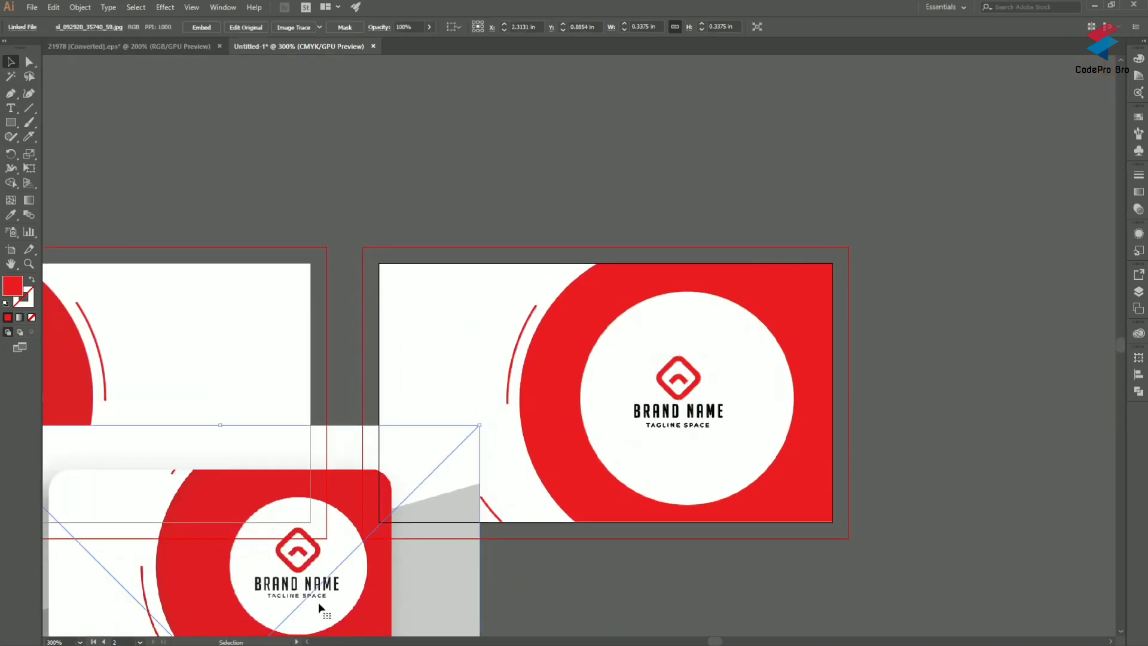
key("Delete")
scroll(693, 498, "left", 2)
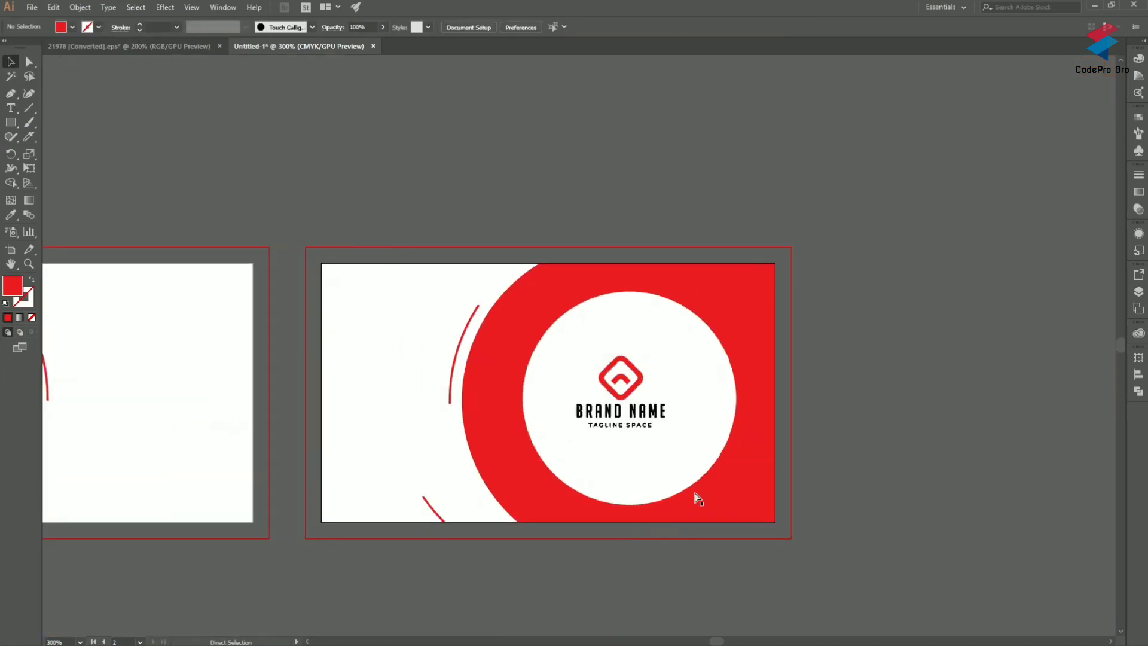
scroll(697, 498, "left", 3)
scroll(697, 498, "down", 1)
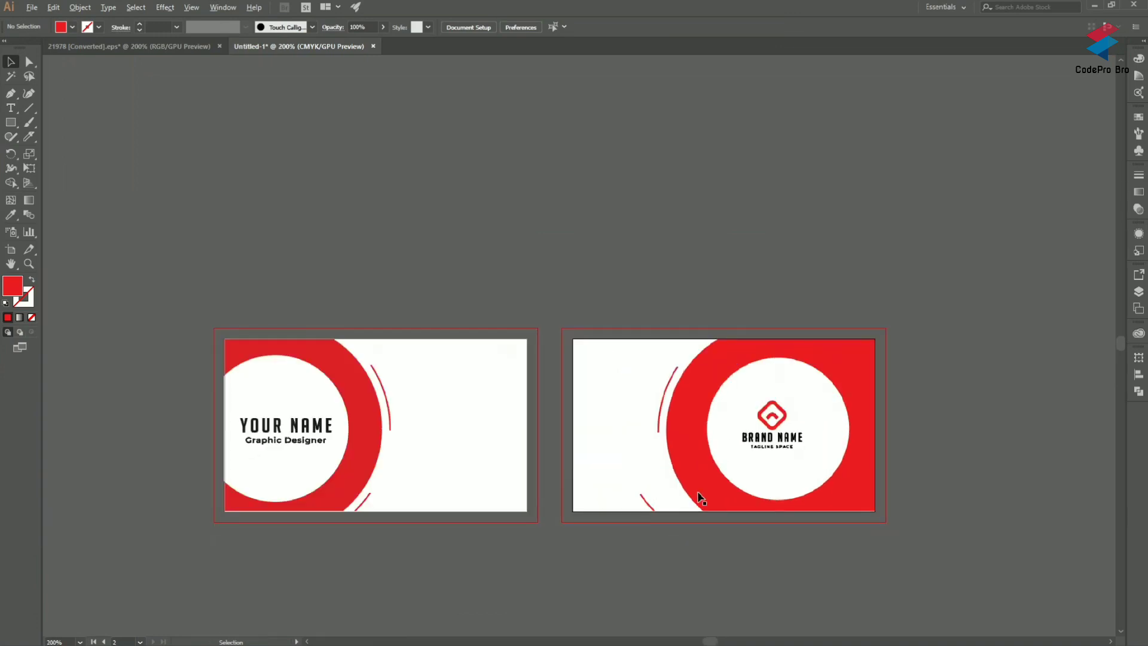
Enter the second card's clip group and move the lower red arc to the right, closer to the red ring.
left_click(652, 509)
scroll(628, 529, "up", 3)
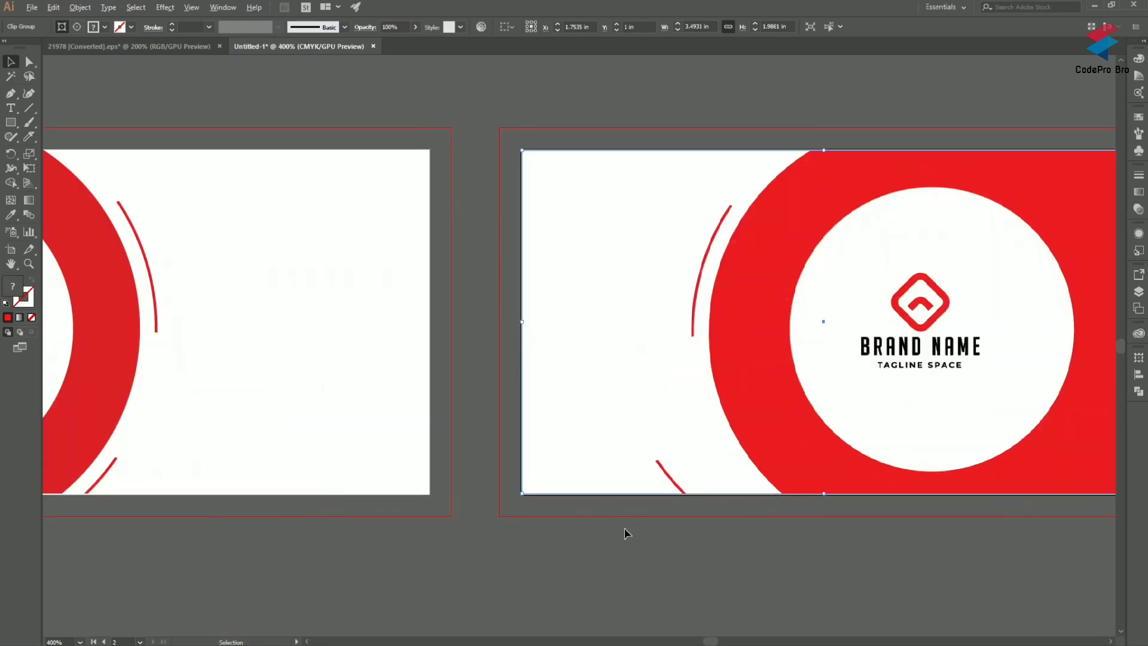
left_click(759, 533)
double_click(704, 466)
left_click(704, 467)
left_click_drag(704, 467, 807, 480)
left_click(787, 532)
Group the logo icon, brand name and tagline and move the group to the middle of the white circle.
scroll(787, 532, "down", 3, "alt")
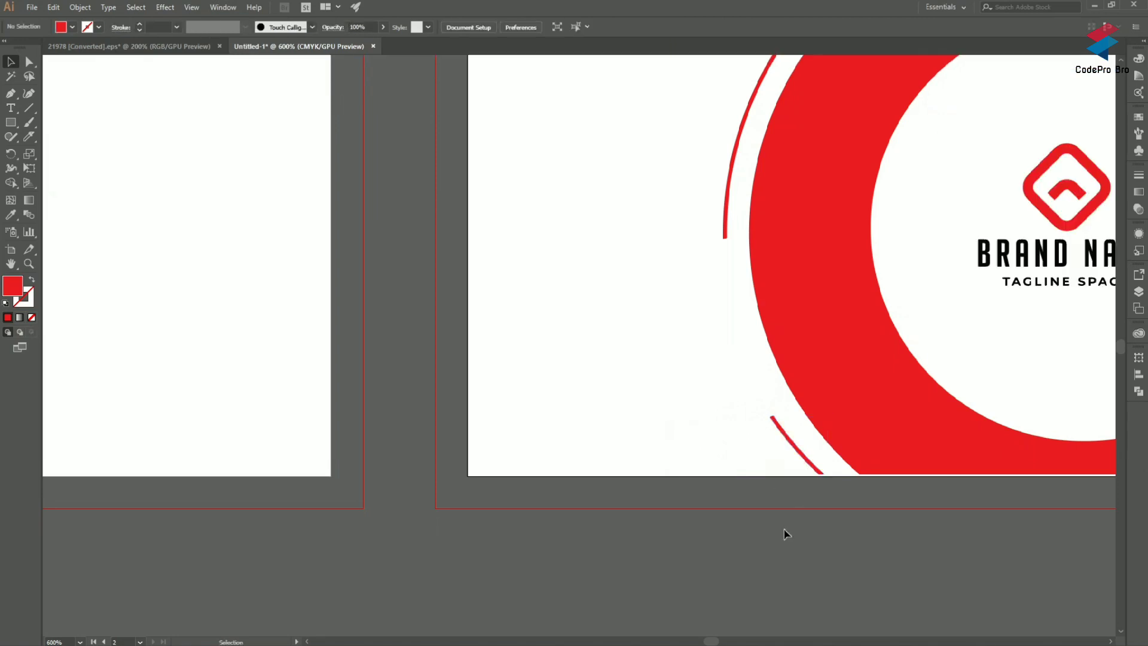
scroll(780, 478, "down", 1, "alt")
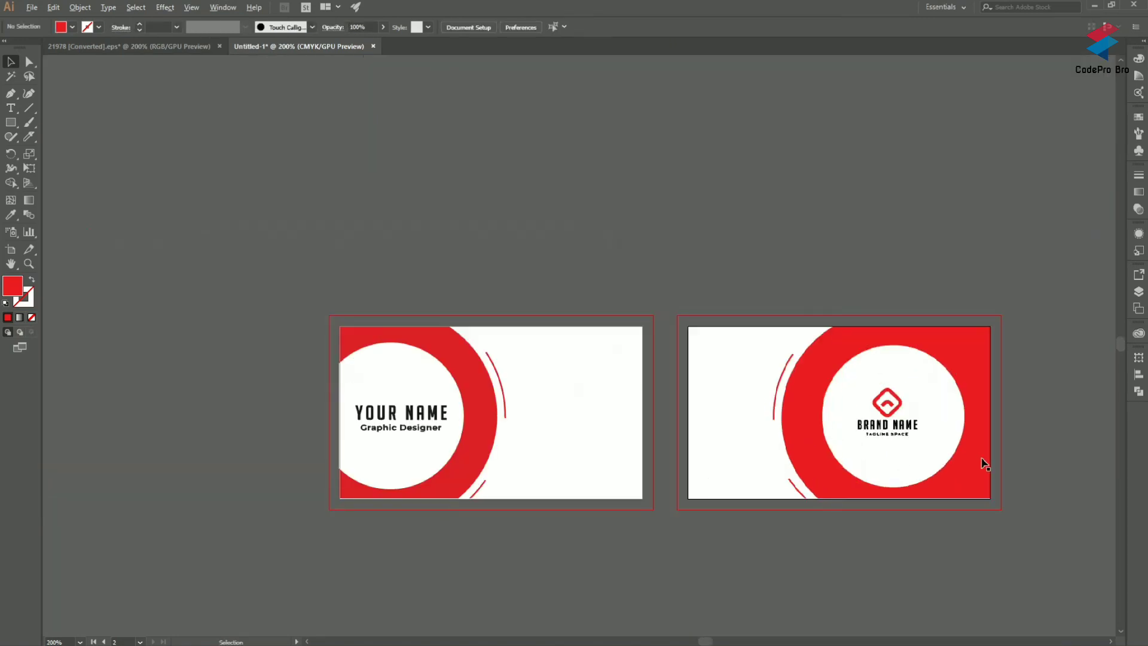
scroll(897, 431, "down", 1, "alt")
scroll(873, 441, "up", 1, "alt")
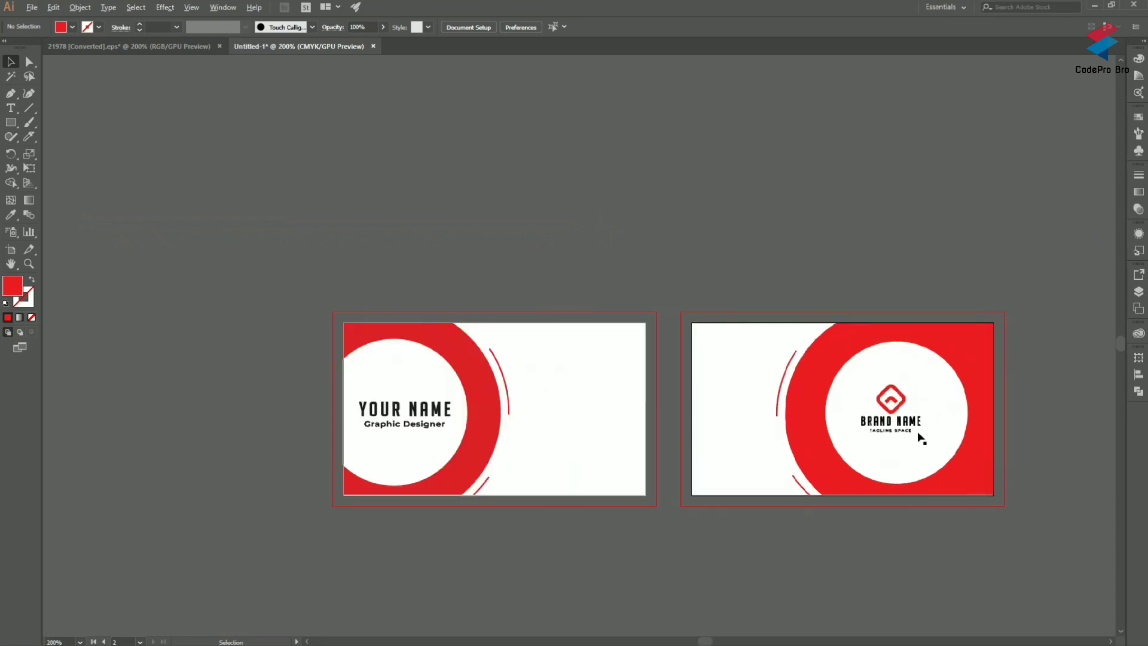
scroll(909, 433, "up", 1, "alt")
left_click(878, 400)
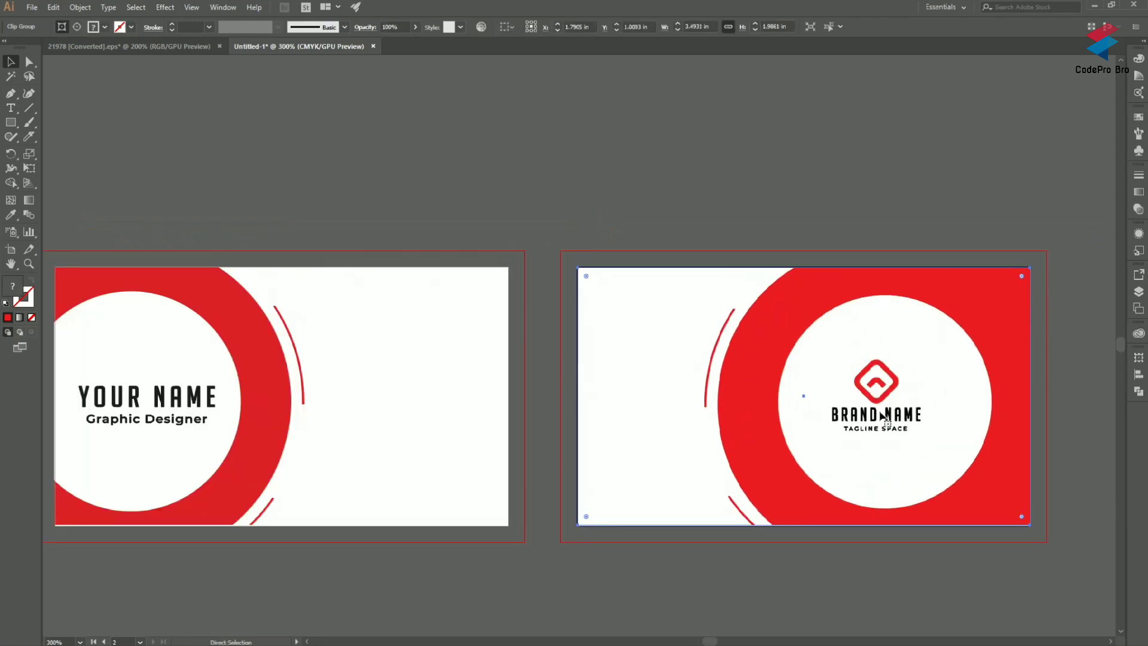
left_click(877, 400)
left_click(872, 418, "shift")
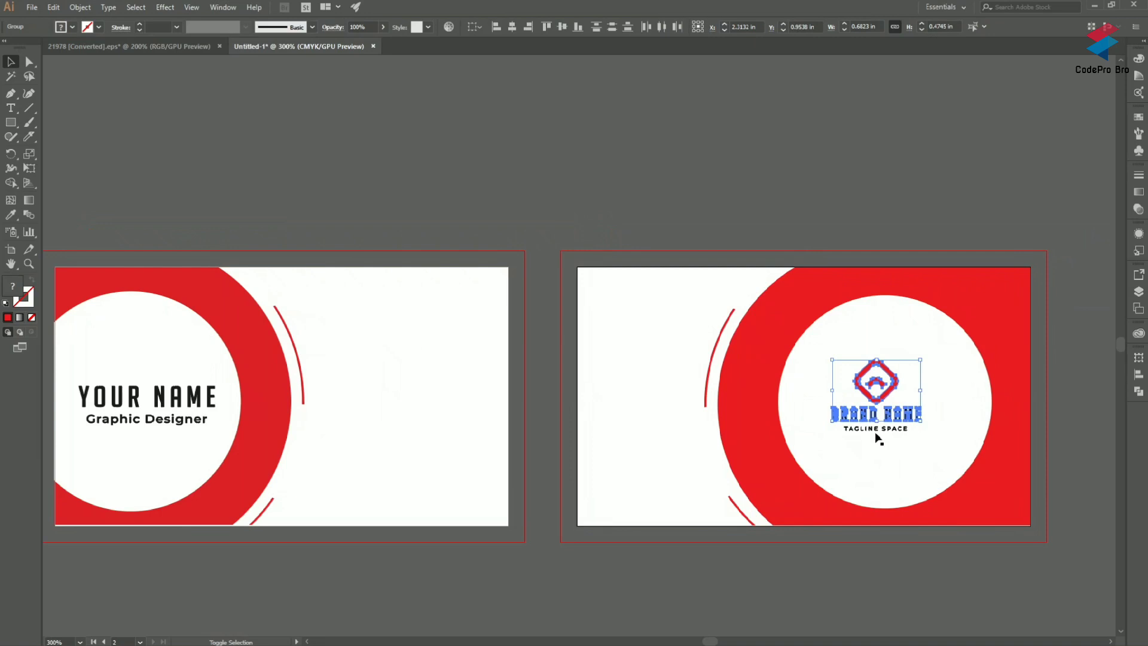
left_click(875, 431, "shift")
left_click_drag(876, 417, 891, 423)
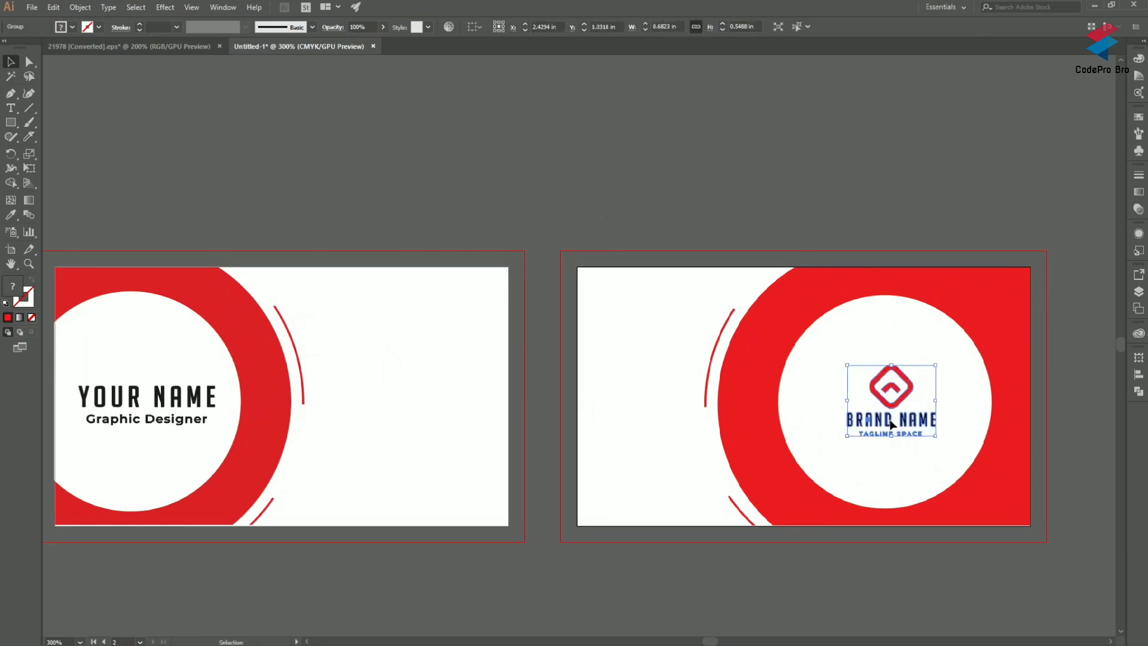
left_click(922, 223)
scroll(922, 224, "down", 3)
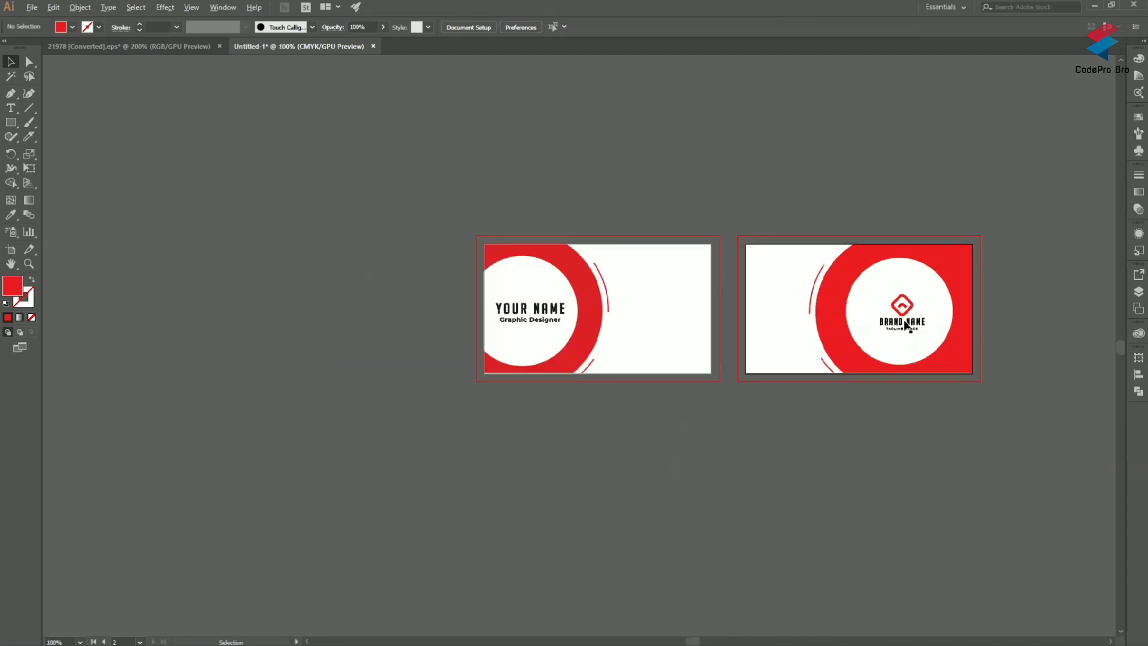
scroll(559, 310, "up", 3)
scroll(622, 313, "down", 2)
scroll(623, 315, "up", 2)
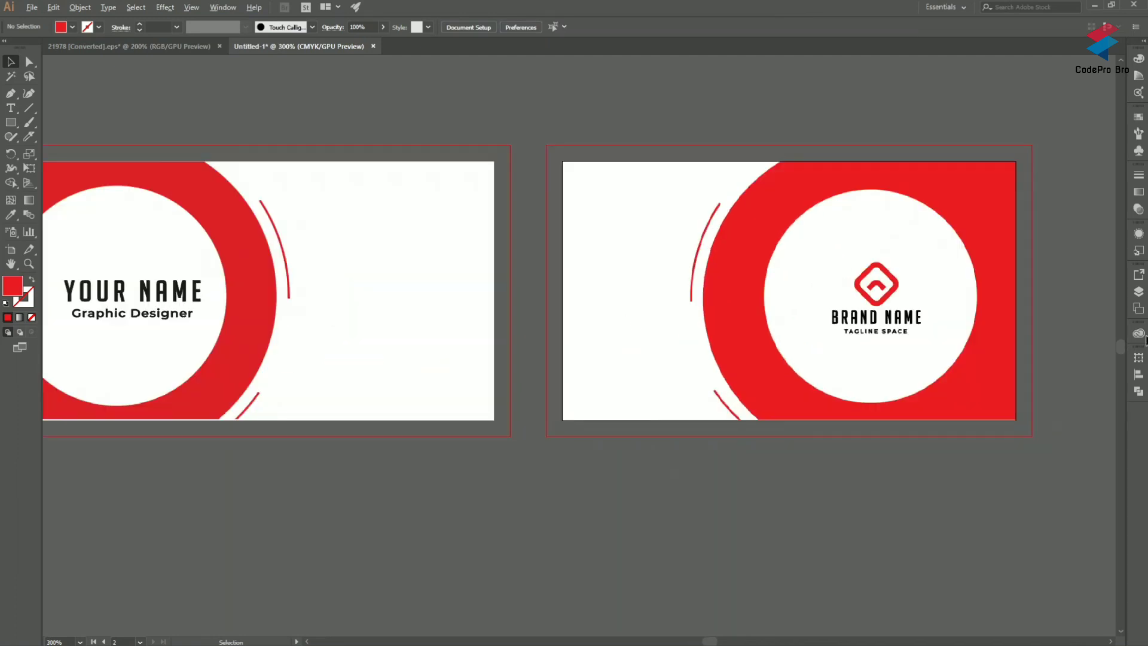
scroll(138, 317, "down", 2)
scroll(233, 317, "up", 2)
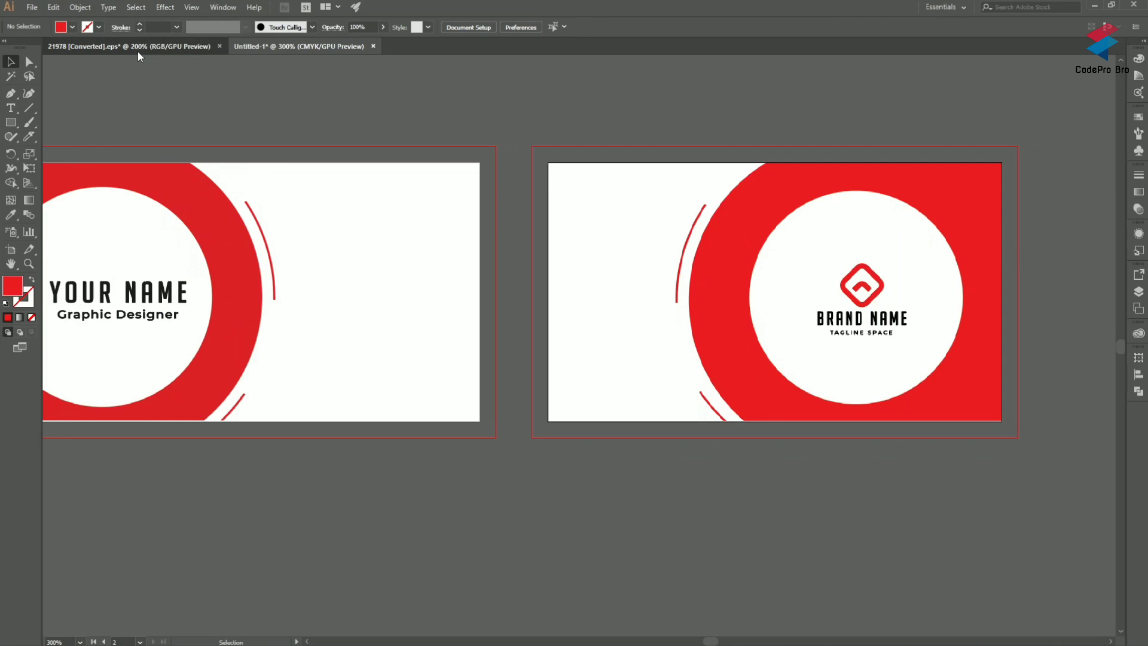
Copy the contact details block from 21978 [Converted].eps onto the first card and place it beside the red ring.
left_click(137, 46)
mouse_move(540, 379)
left_mouse_down()
mouse_move(677, 432)
mouse_move(309, 215)
mouse_move(123, 26)
mouse_move(135, 51)
mouse_move(315, 52)
mouse_move(313, 43)
mouse_move(453, 182)
mouse_move(412, 328)
mouse_move(420, 323)
left_mouse_up()
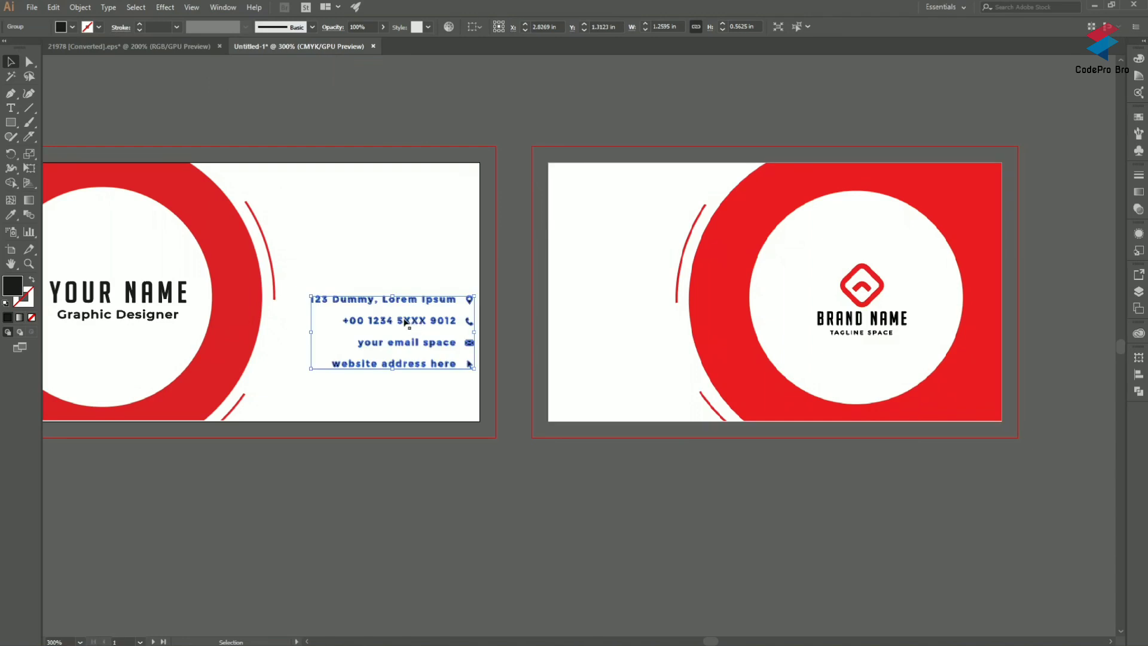
left_click_drag(383, 261, 381, 293)
left_click(379, 260)
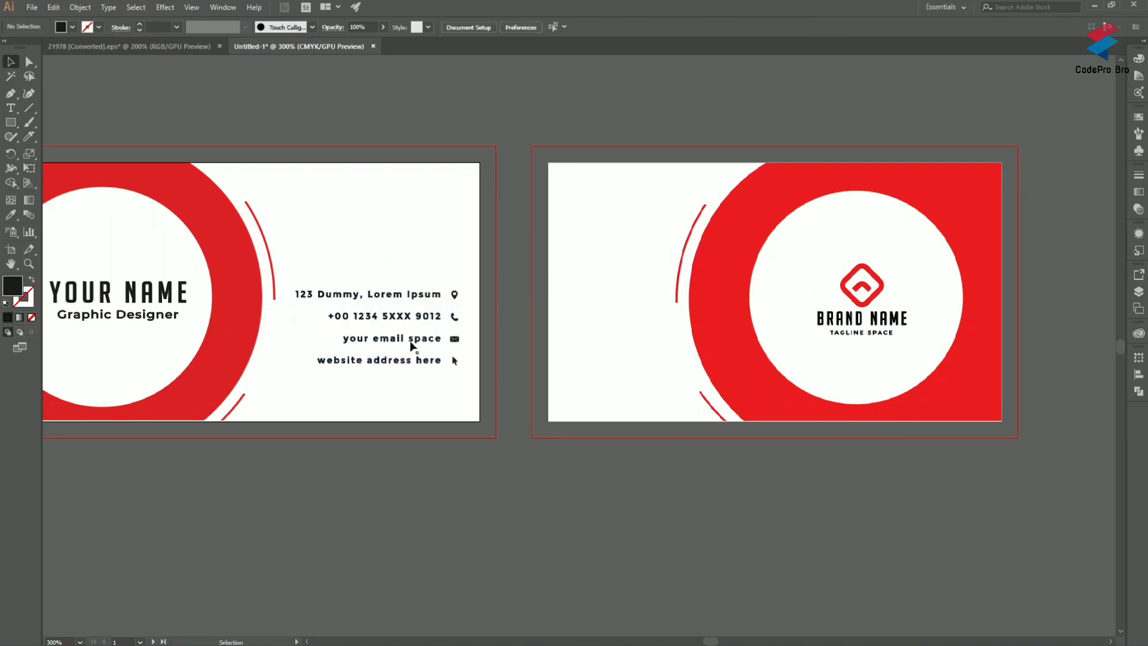
Move the contact details block slightly up and to the left on the first card.
scroll(419, 350, "down", 2)
left_click(411, 330)
scroll(421, 417, "up", 1)
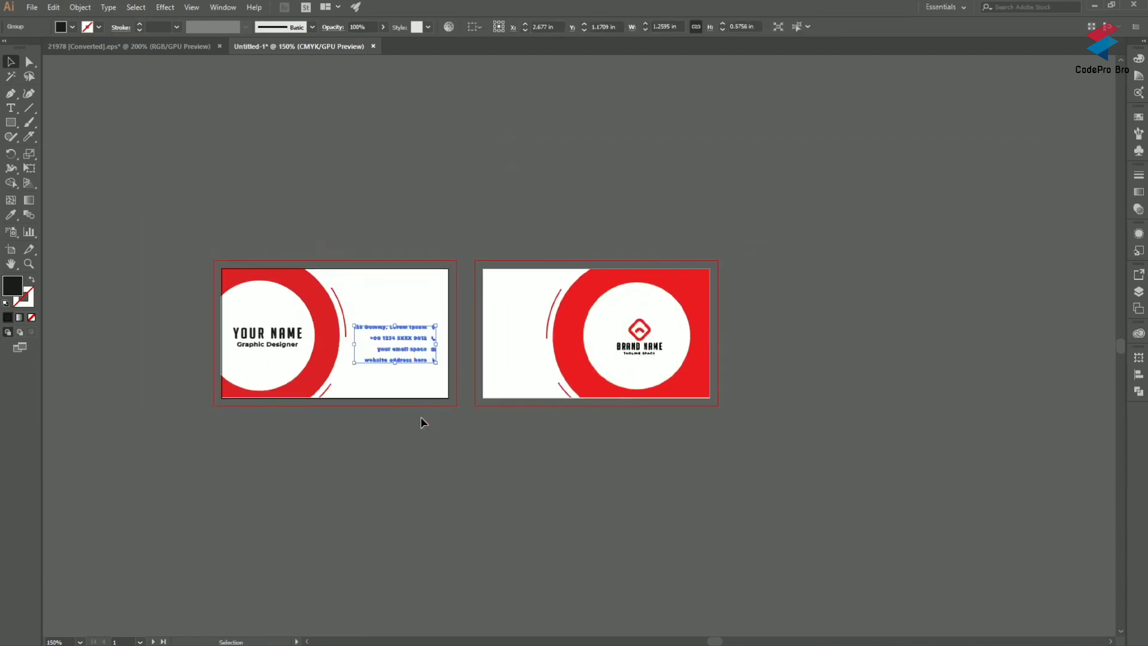
left_click(414, 415)
scroll(434, 340, "up", 2)
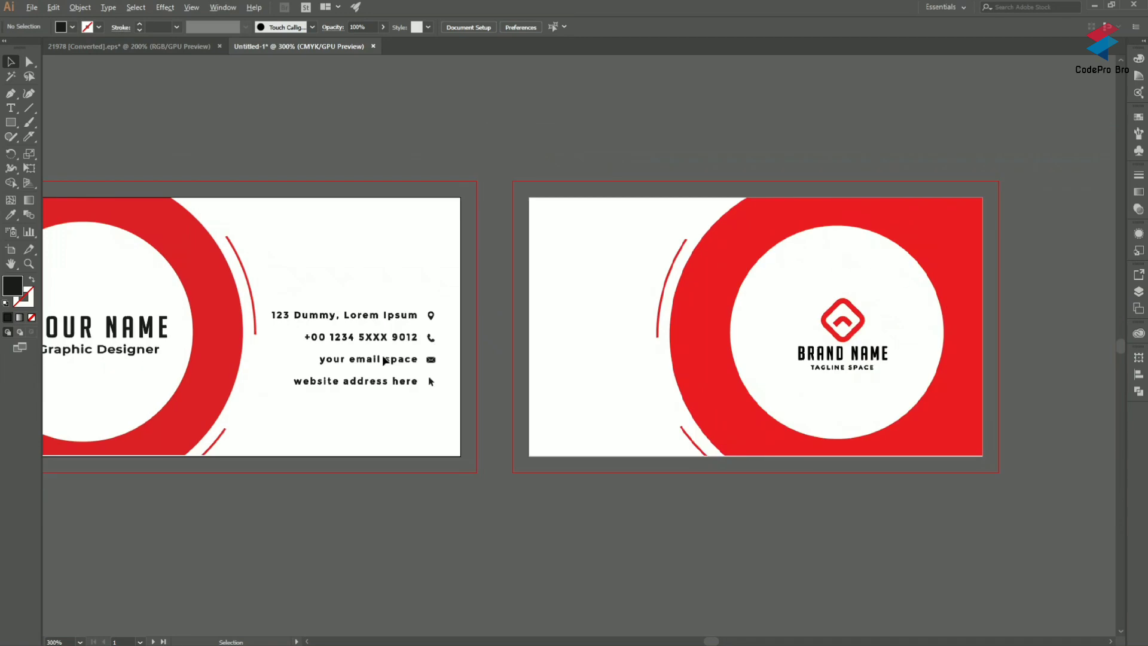
scroll(387, 361, "down", 2)
scroll(389, 362, "up", 3)
scroll(390, 359, "down", 1)
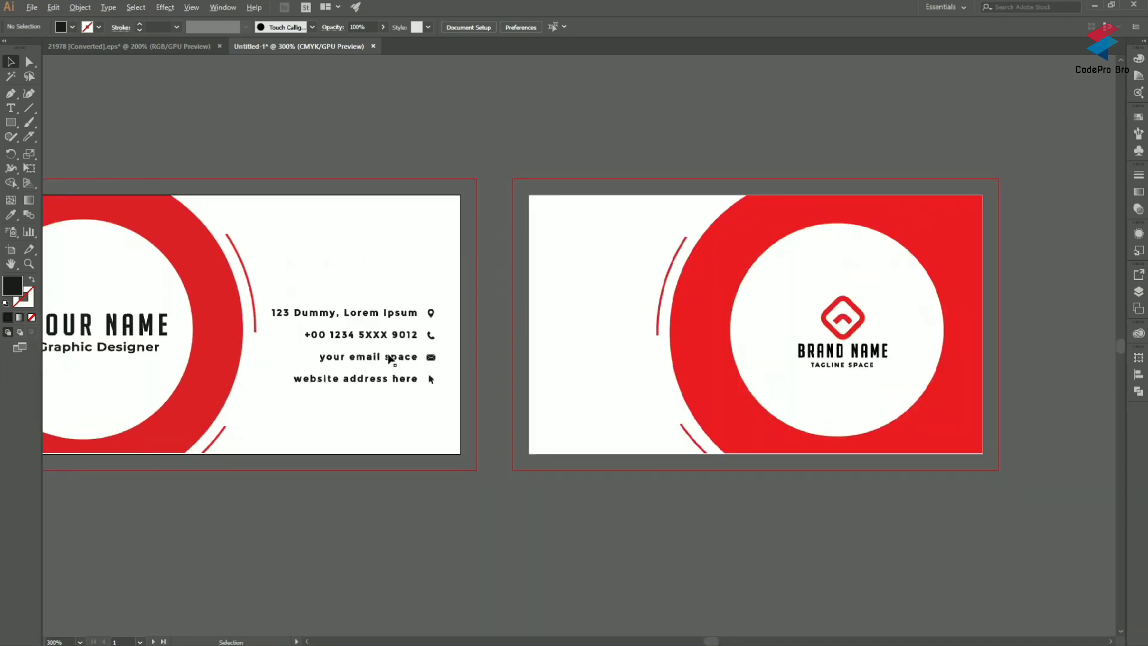